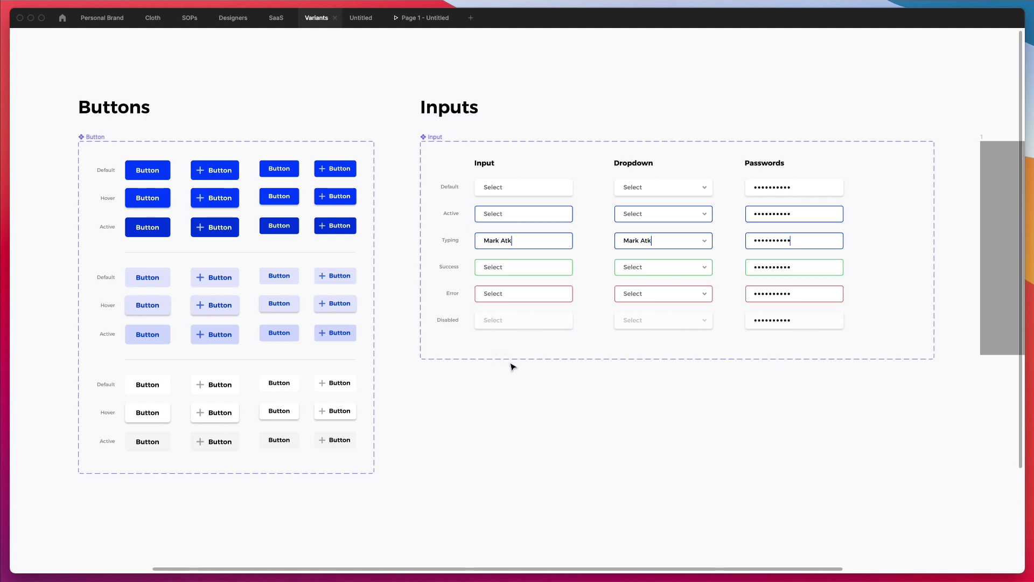
# Drag the Radio Buttons heading up from the bottom row to just under the Inputs frame
pyautogui.click(456, 112)
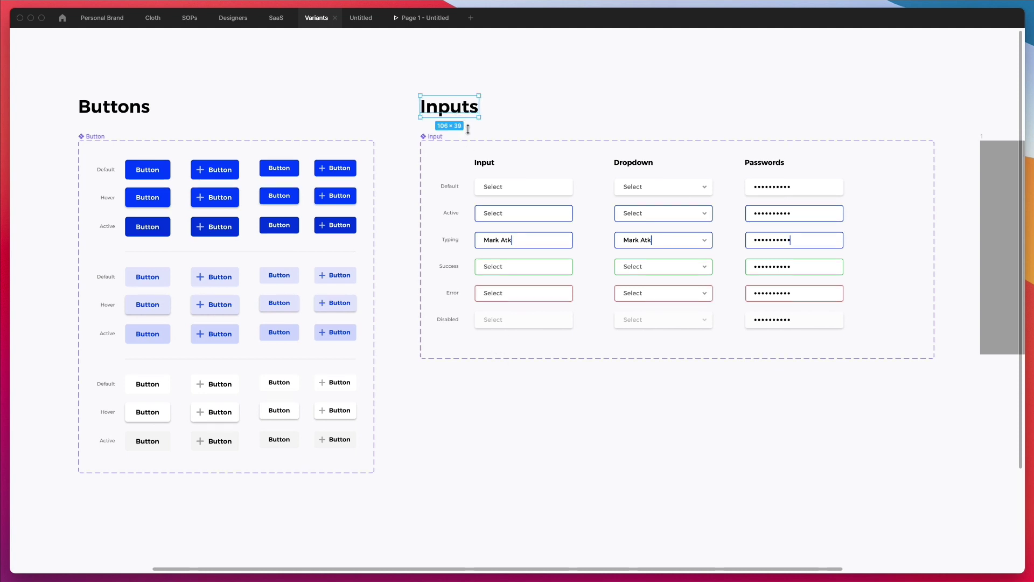
pyautogui.scroll(-8, 480, 196)
pyautogui.hscroll(-4, 480, 196)
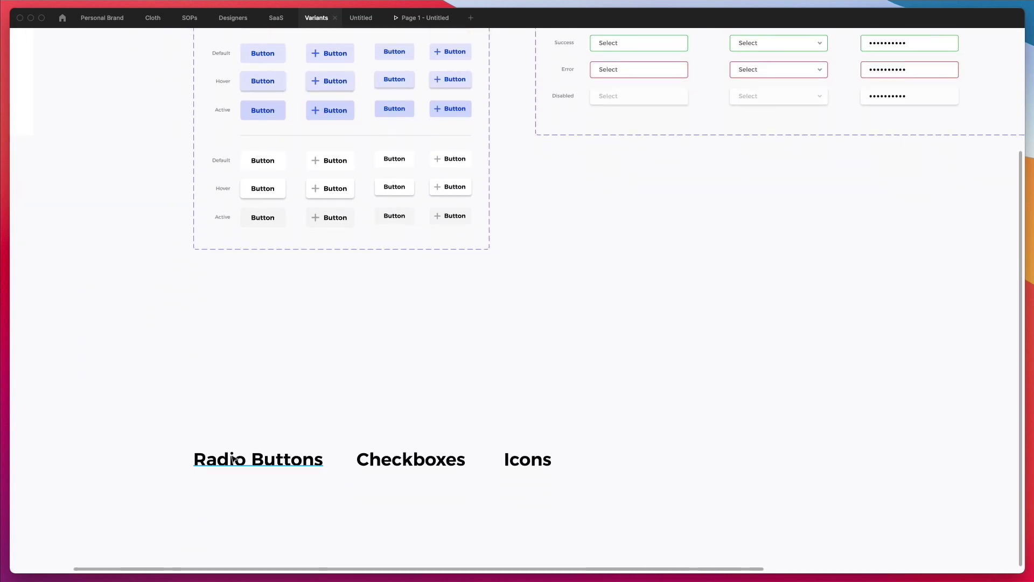
pyautogui.moveTo(232, 459); pyautogui.dragTo(574, 167)
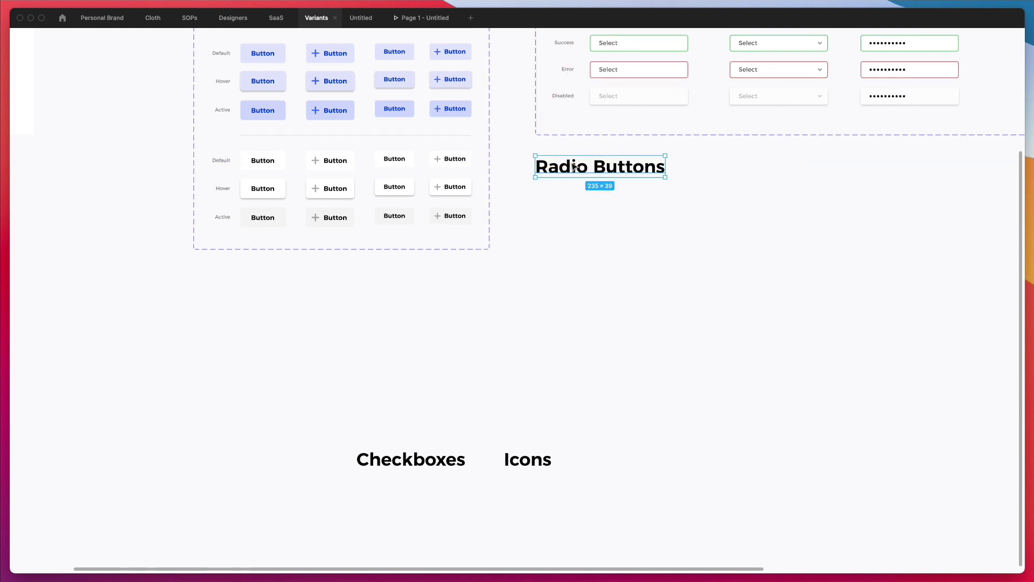
pyautogui.scroll(8, 561, 178)
pyautogui.hscroll(4, 561, 177)
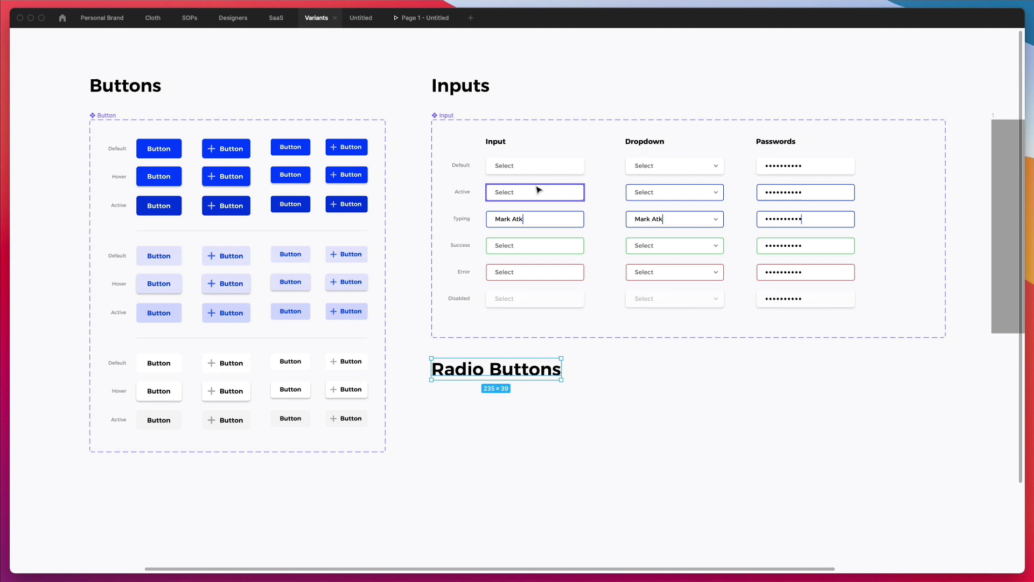
pyautogui.click(611, 431)
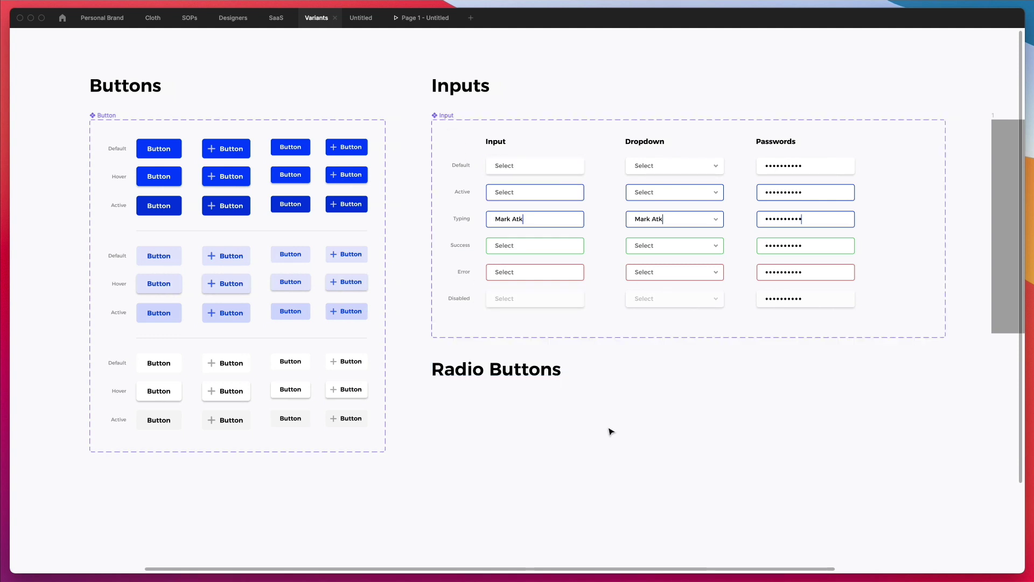
# With the panels restored, draw a small circle beside the top Select field and nudge it up one unit
pyautogui.hotkey('ctrl', '\\')
pyautogui.scroll(3, 597, 425)
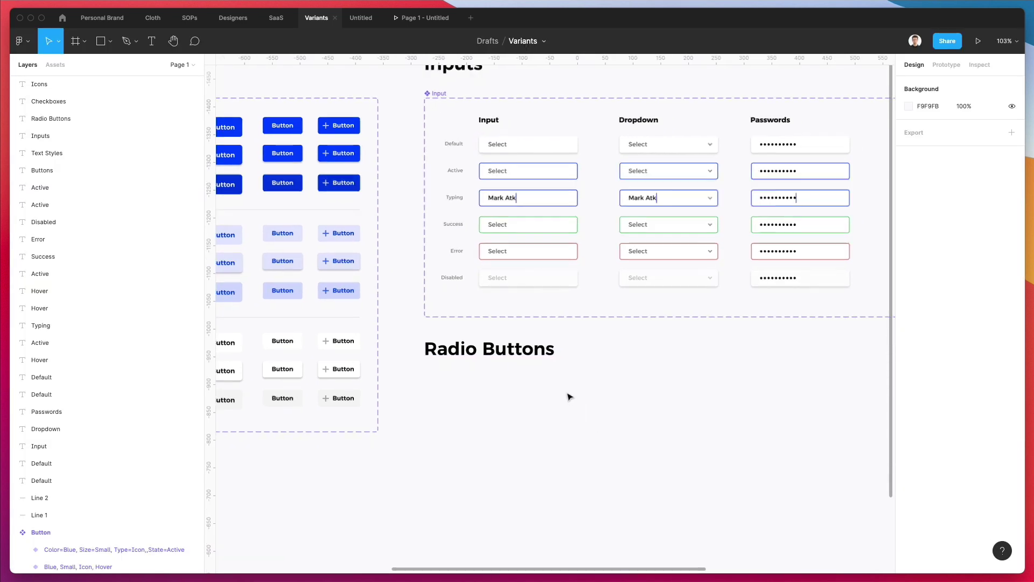
pyautogui.press('o')
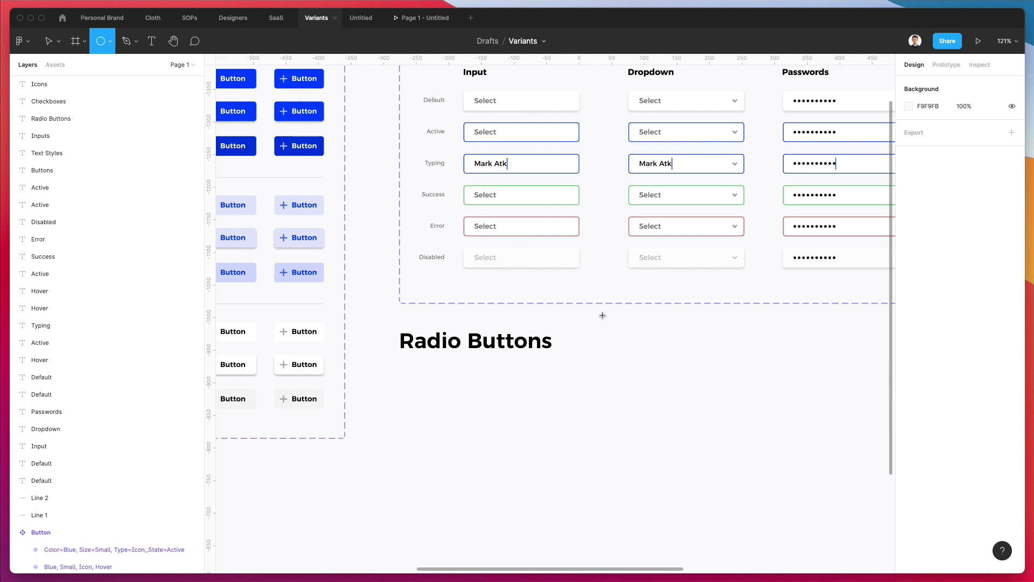
pyautogui.scroll(3, 600, 135)
pyautogui.scroll(5, 598, 162)
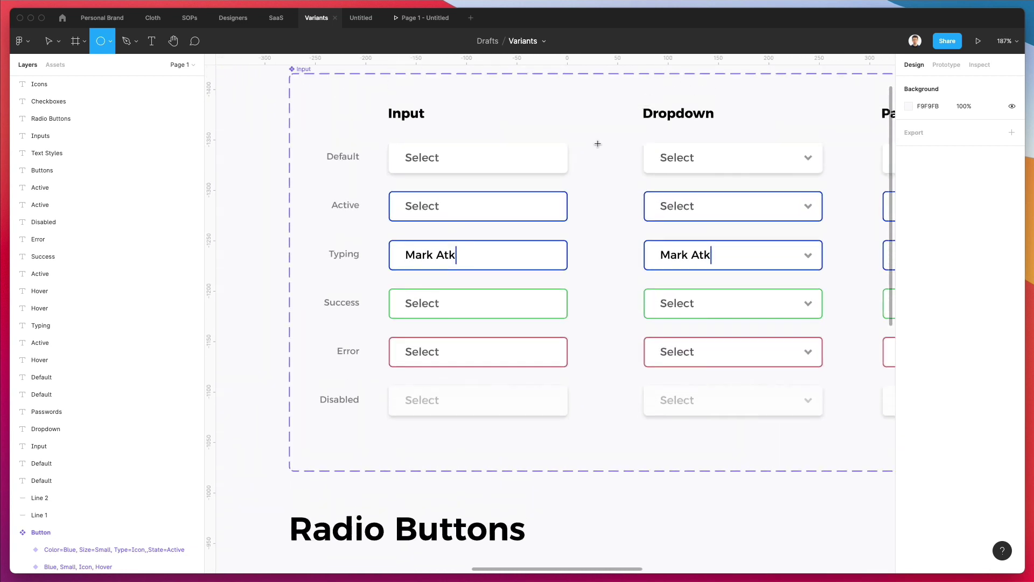
pyautogui.scroll(5, 582, 224)
pyautogui.moveTo(570, 216); pyautogui.dragTo(595, 242)
pyautogui.press('Up')
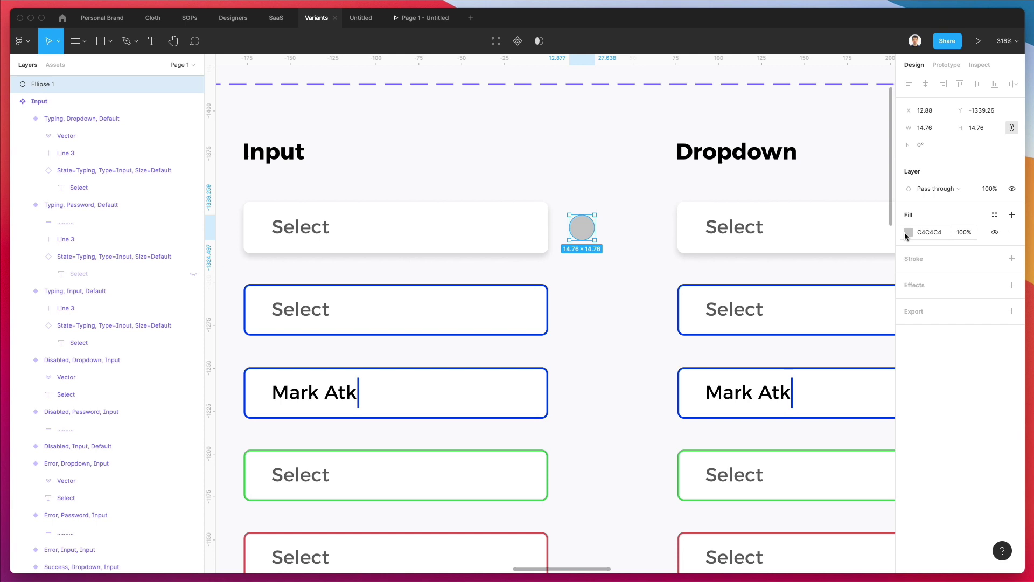
# Give the circle a white FFFFFF fill and a grey 777777 stroke
pyautogui.click(905, 236)
pyautogui.write('FFFFFF')
pyautogui.press('Escape')
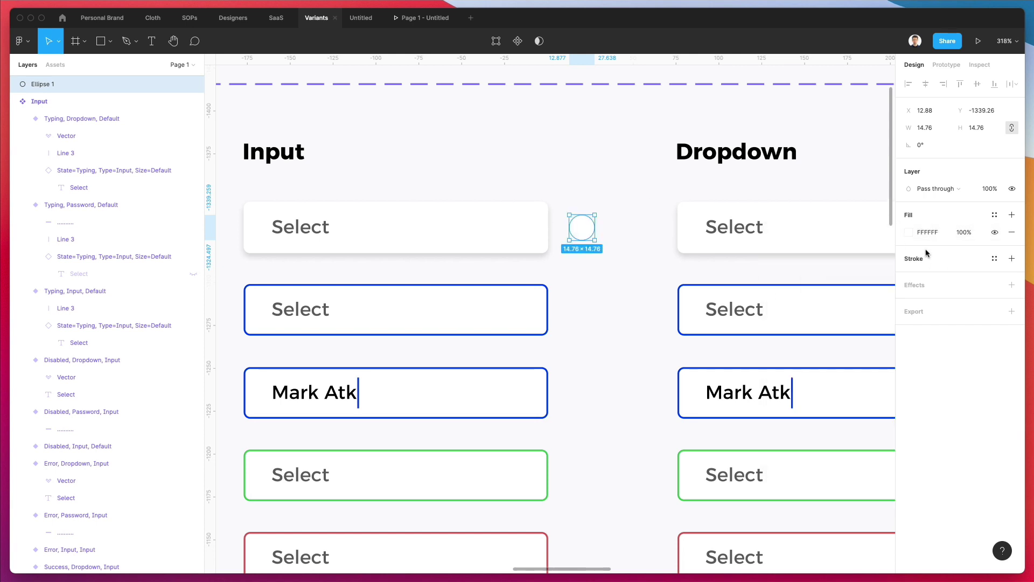
pyautogui.click(927, 257)
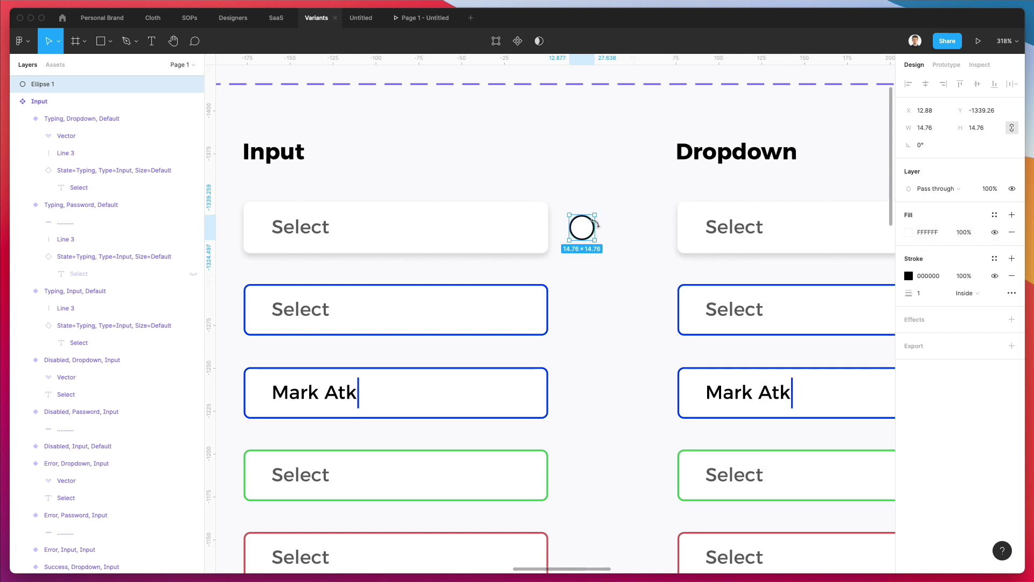
pyautogui.click(909, 276)
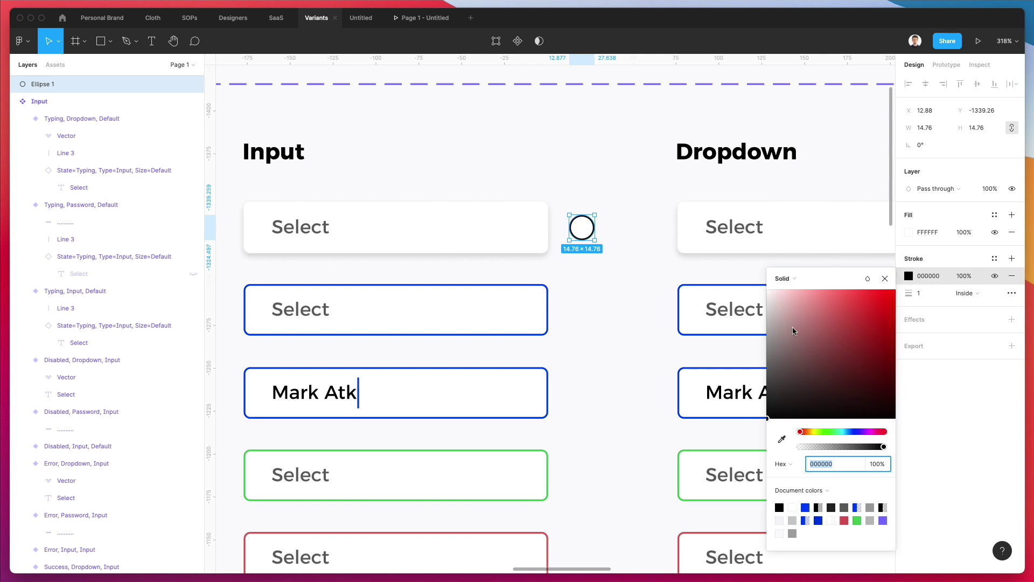
pyautogui.write('777777')
pyautogui.press('Return')
pyautogui.click(589, 281)
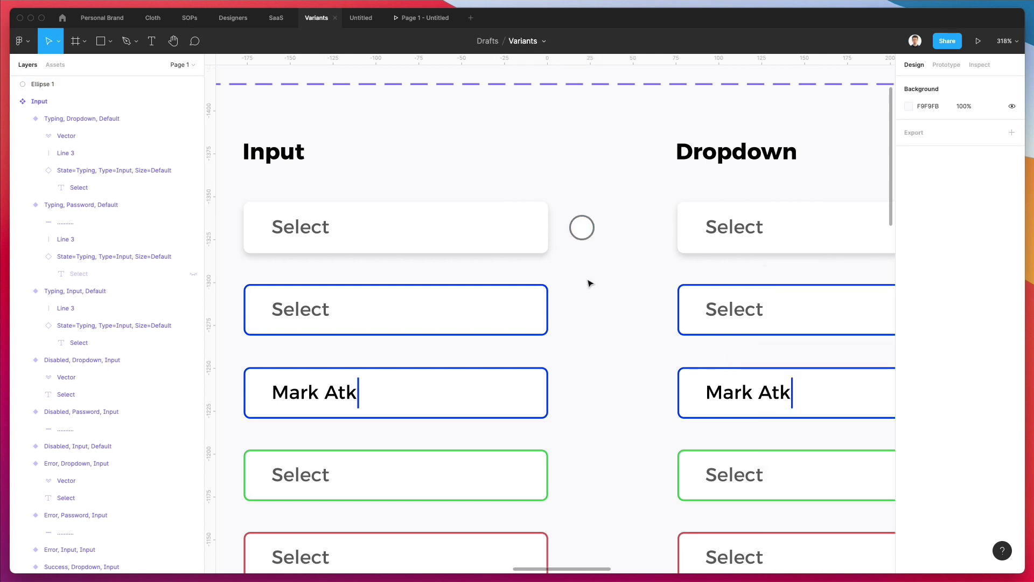
# Move the outlined circle down beside the Active input
pyautogui.scroll(-3, 589, 282)
pyautogui.moveTo(585, 235); pyautogui.dragTo(619, 304)
pyautogui.scroll(5, 623, 295)
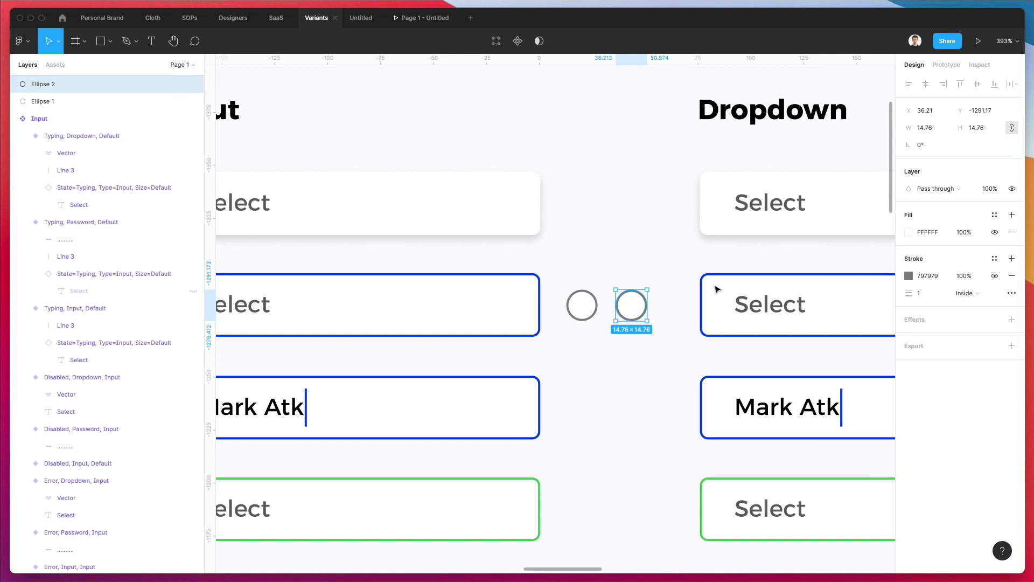
# Fill the second circle with sampled blue 0029FF and remove its stroke
pyautogui.press('i')
pyautogui.click(843, 106)
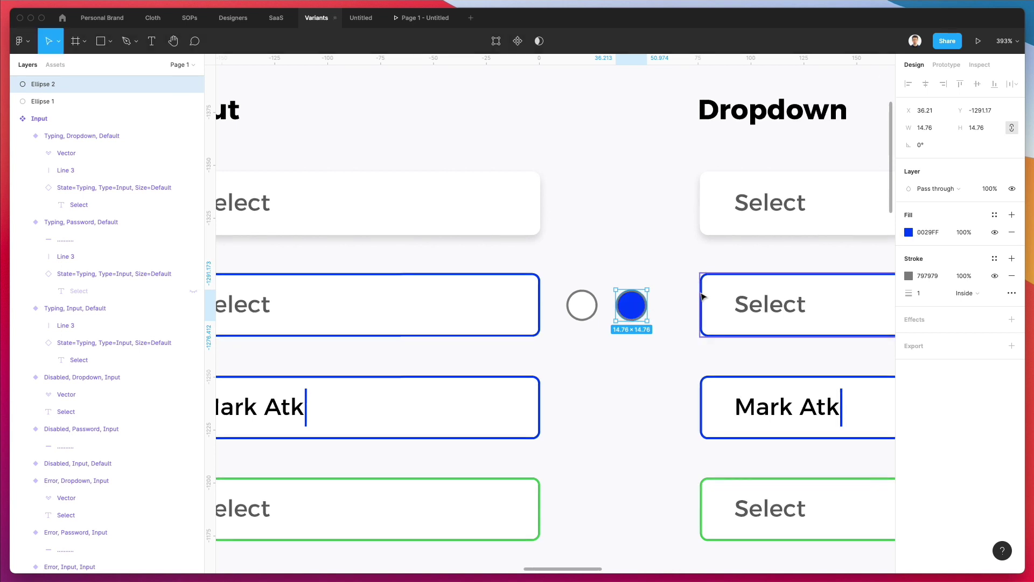
pyautogui.click(1010, 276)
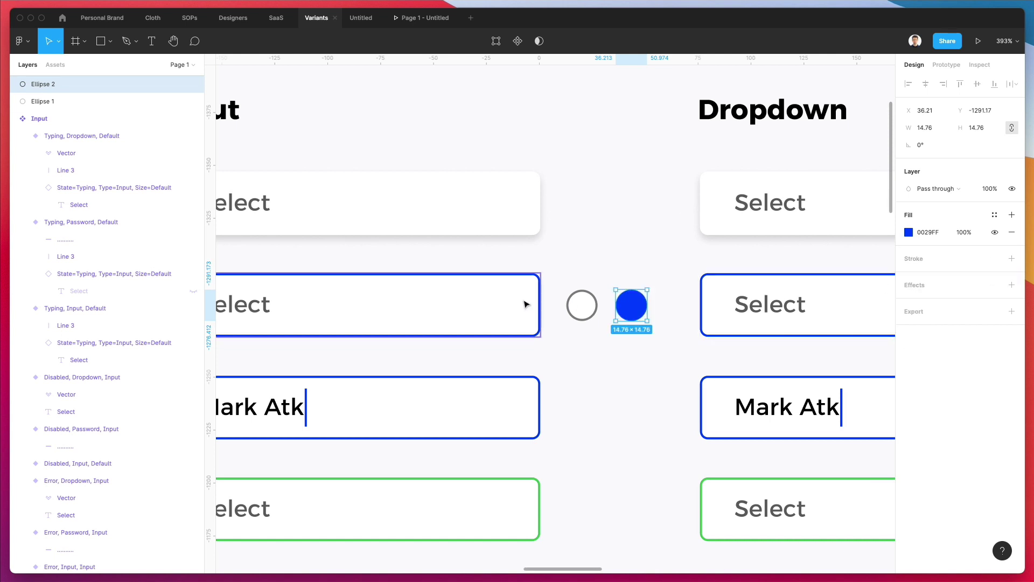
pyautogui.click(652, 240)
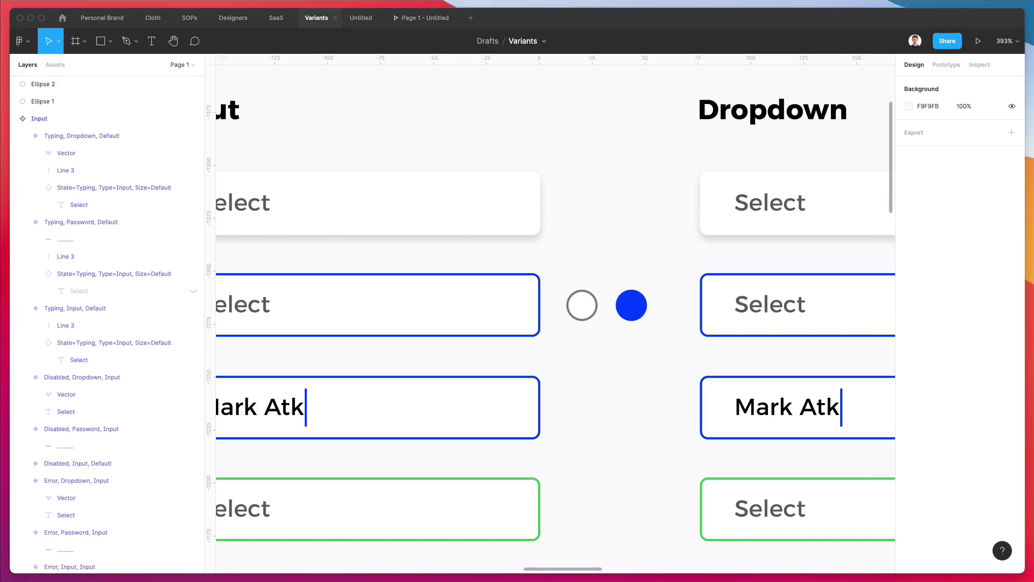
pyautogui.hotkey('alt', 'space')
pyautogui.moveTo(459, 160); pyautogui.dragTo(272, 166)
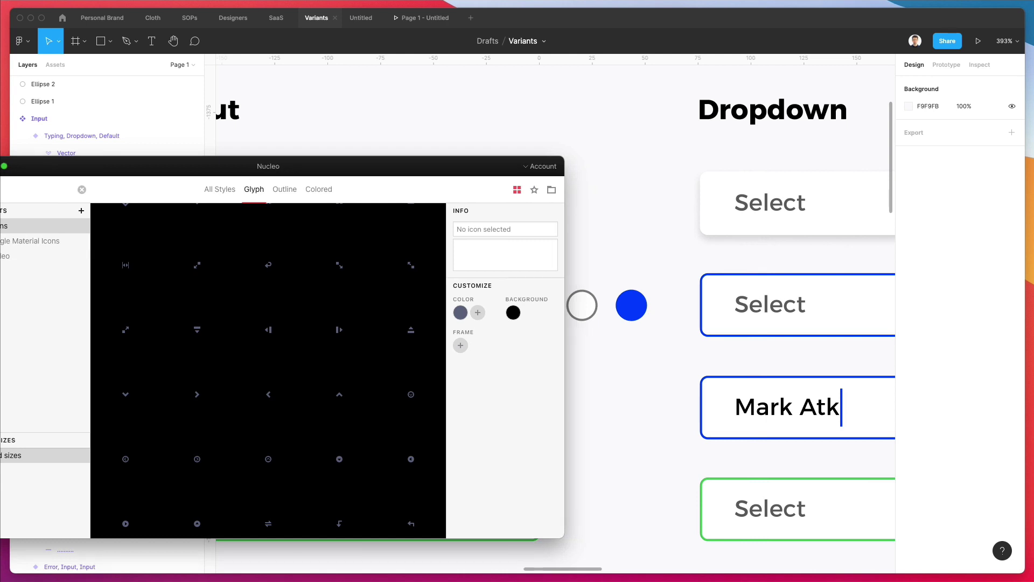
pyautogui.write('checkbox')
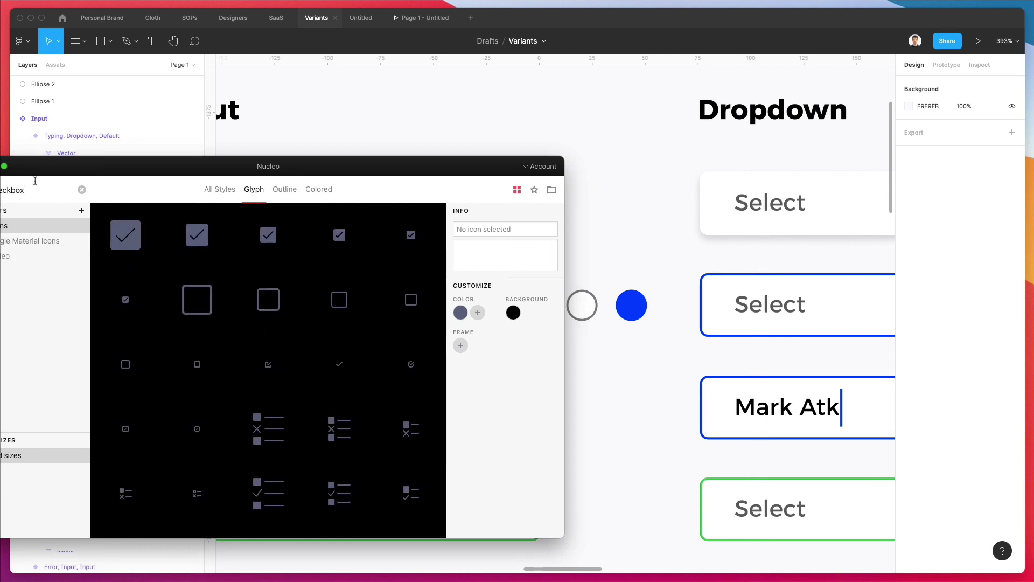
pyautogui.hotkey('alt', 'space')
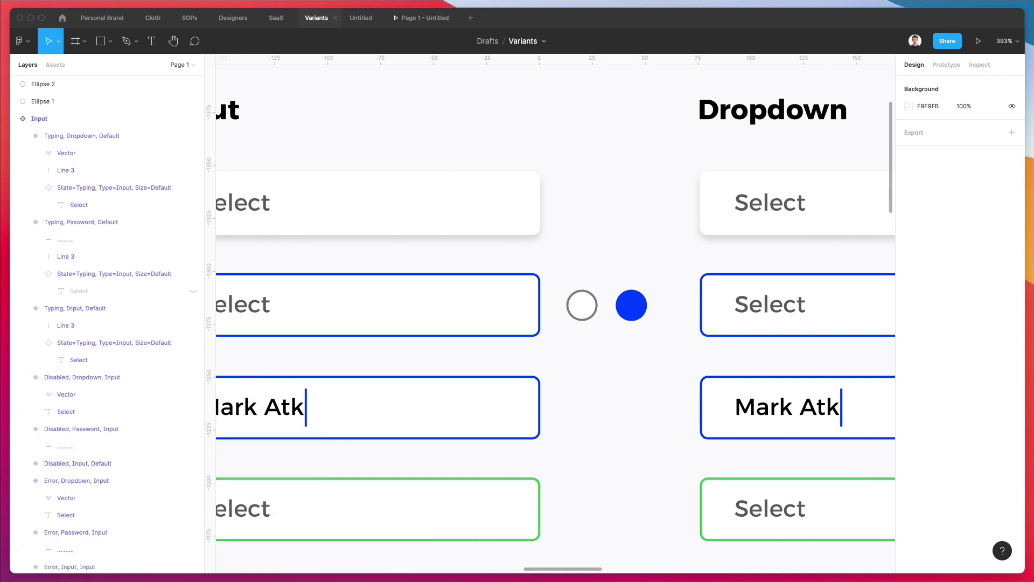
# Paste a copy of the blue circle, fill it white, and shrink it to a centred dot
pyautogui.click(632, 308)
pyautogui.hotkey('ctrl', 'v')
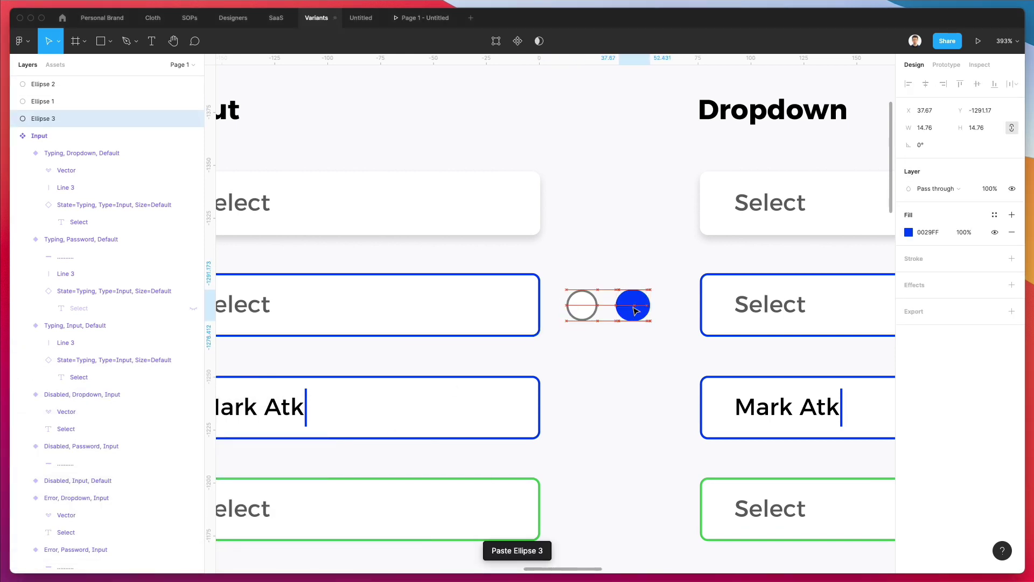
pyautogui.press('i')
pyautogui.click(580, 304)
pyautogui.moveTo(644, 286); pyautogui.dragTo(638, 297)
pyautogui.hotkey('ctrl', 'alt', ']')
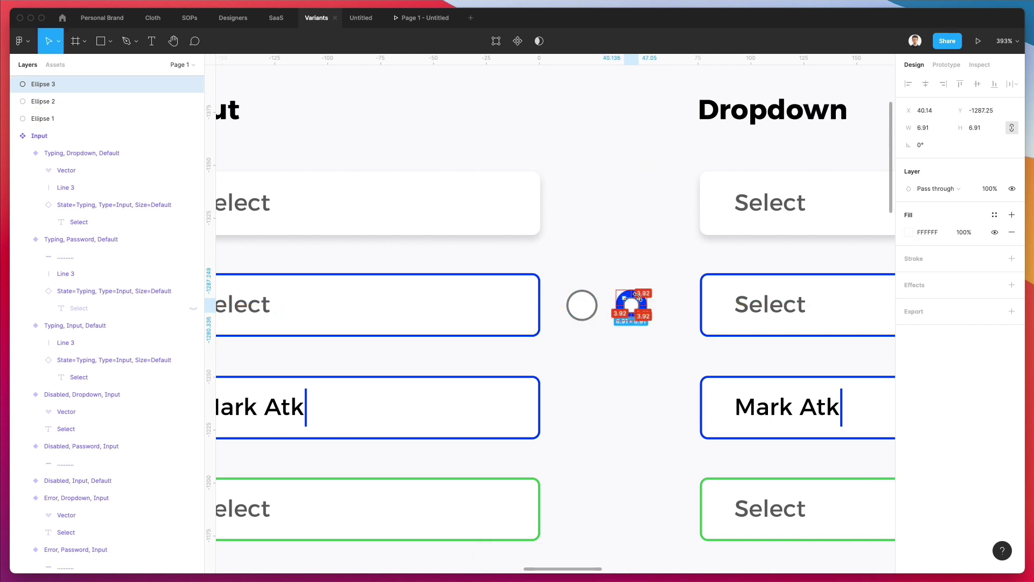
pyautogui.click(649, 270)
pyautogui.click(632, 305)
pyautogui.click(654, 303)
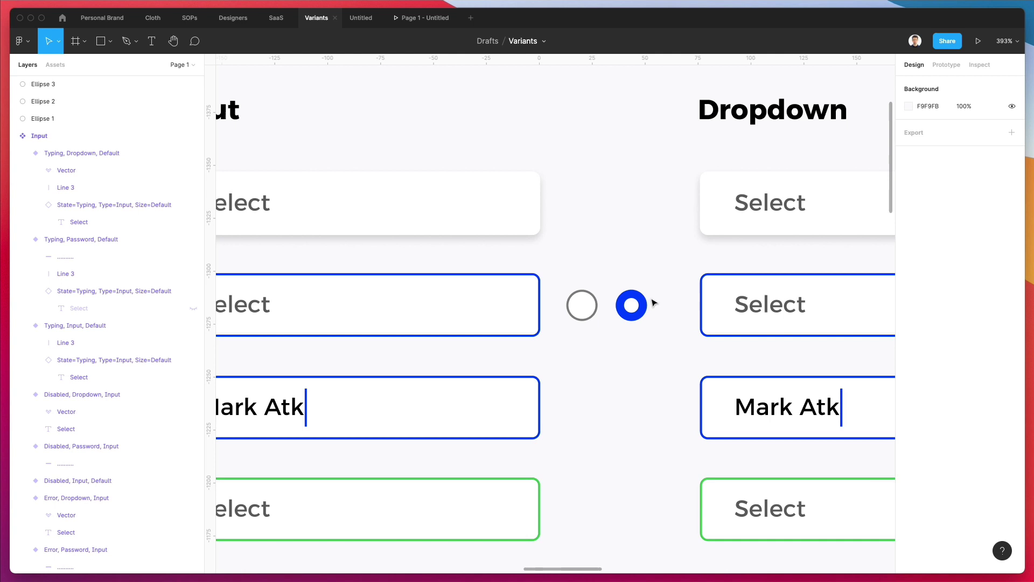
# Select all three circles and move them under the Radio Buttons heading
pyautogui.moveTo(657, 290); pyautogui.dragTo(564, 333)
pyautogui.click(666, 290)
pyautogui.moveTo(653, 292); pyautogui.dragTo(566, 337)
pyautogui.scroll(-5, 603, 303)
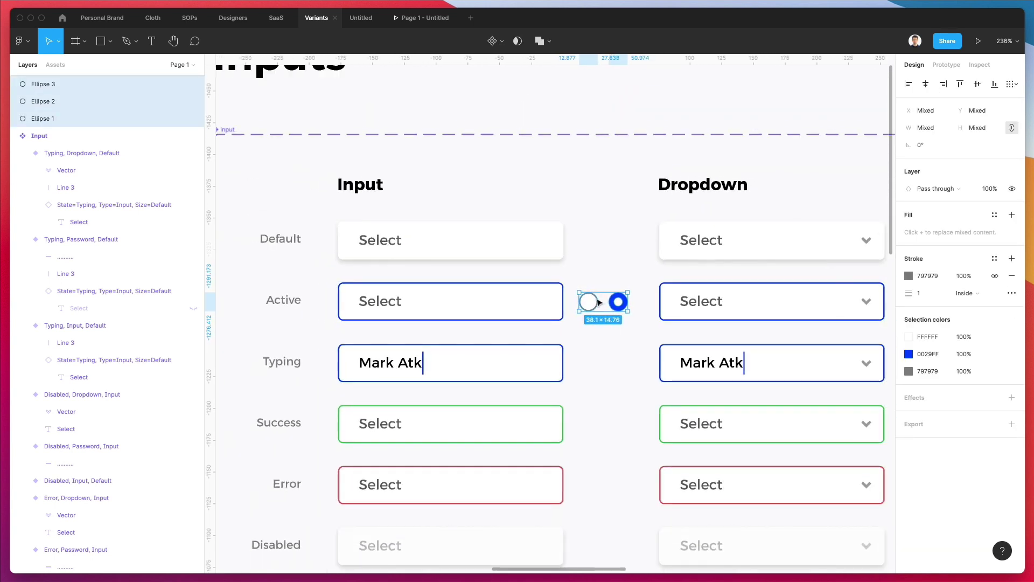
pyautogui.moveTo(592, 301); pyautogui.dragTo(350, 372)
pyautogui.press('Escape')
pyautogui.scroll(5, 356, 380)
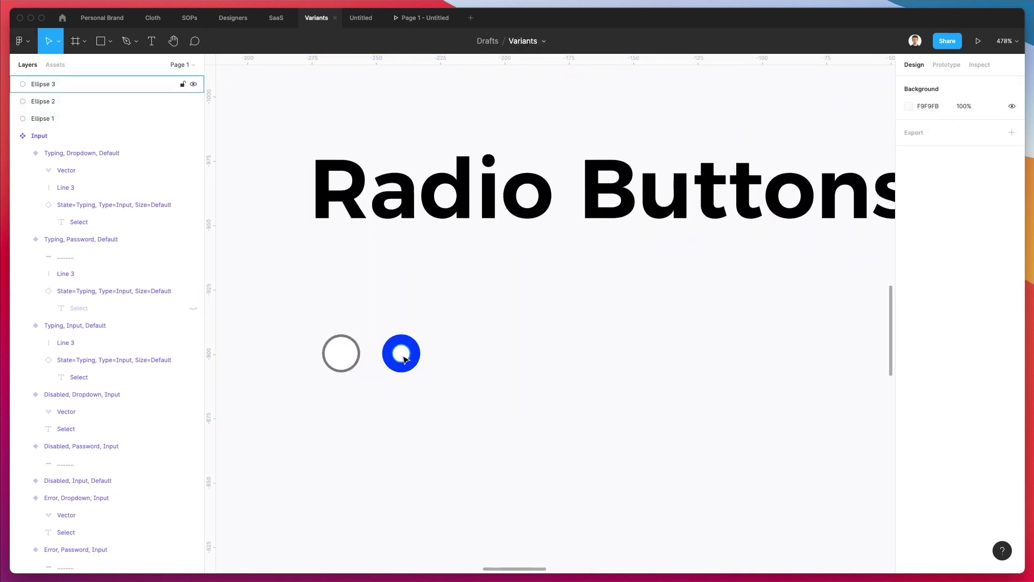
# Move the blue circle and its white dot below the outlined circle
pyautogui.click(404, 359)
pyautogui.press('Escape')
pyautogui.moveTo(422, 338); pyautogui.dragTo(397, 398)
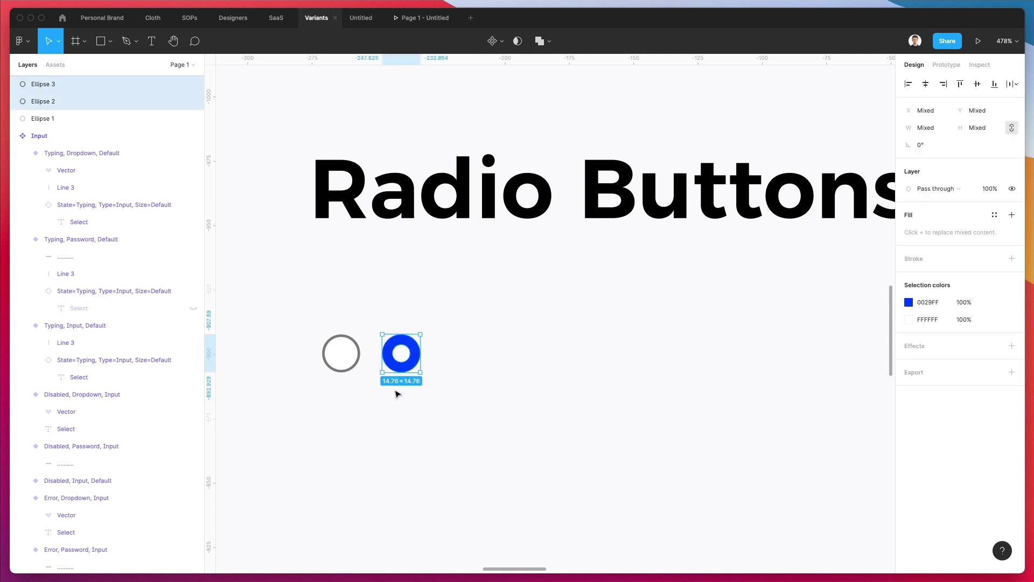
pyautogui.moveTo(408, 361); pyautogui.dragTo(345, 437)
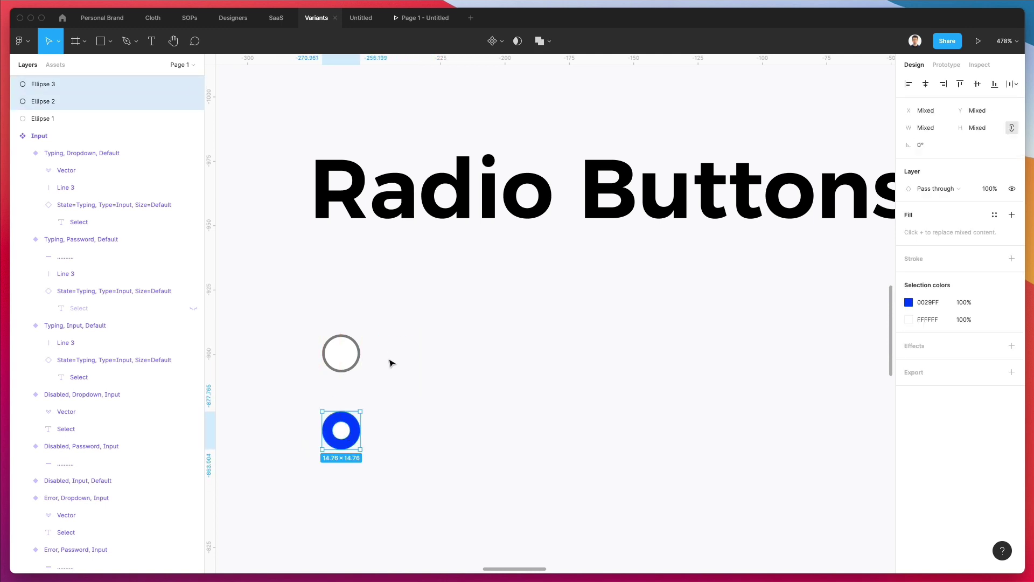
pyautogui.scroll(-2, 390, 357)
pyautogui.scroll(-5, 391, 353)
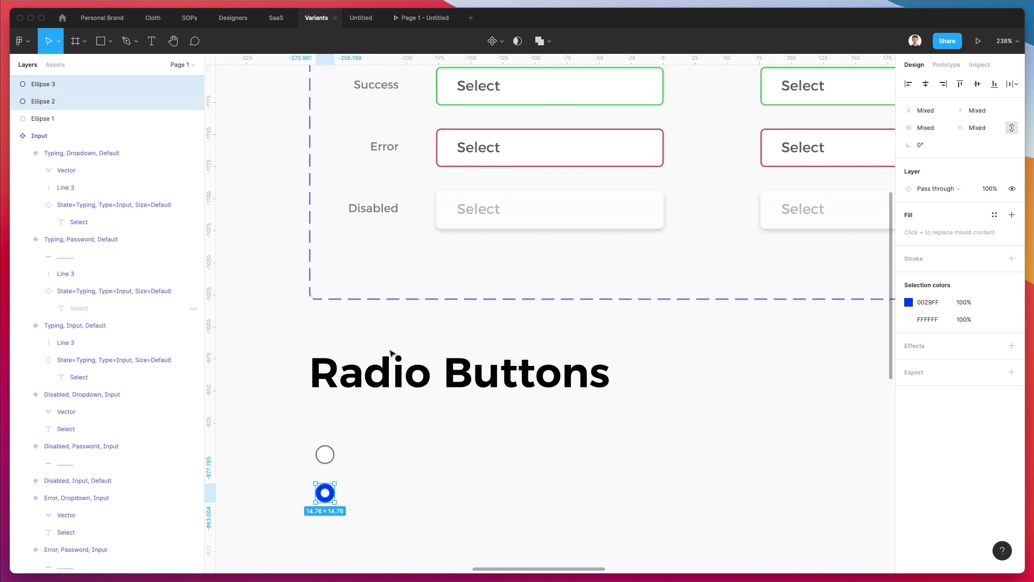
pyautogui.scroll(3, 421, 169)
# Paste the Select label beside the outlined radio and duplicate it beside the blue radio
pyautogui.keyDown('super'); pyautogui.click(413, 120); pyautogui.keyUp('super')
pyautogui.scroll(-6, 445, 215)
pyautogui.hscroll(-3, 445, 214)
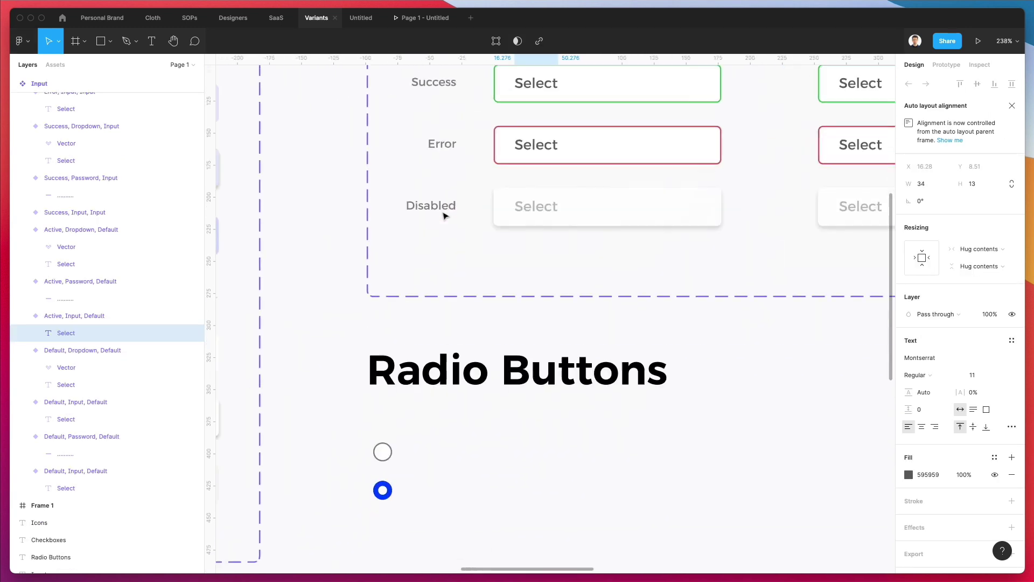
pyautogui.scroll(4, 467, 301)
pyautogui.press('super+v')
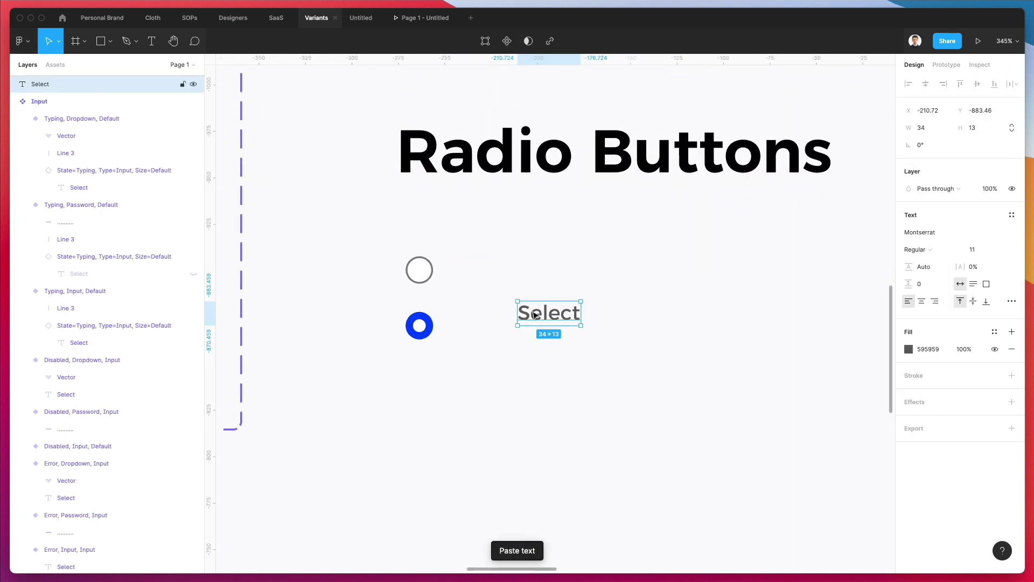
pyautogui.moveTo(539, 312); pyautogui.dragTo(478, 271)
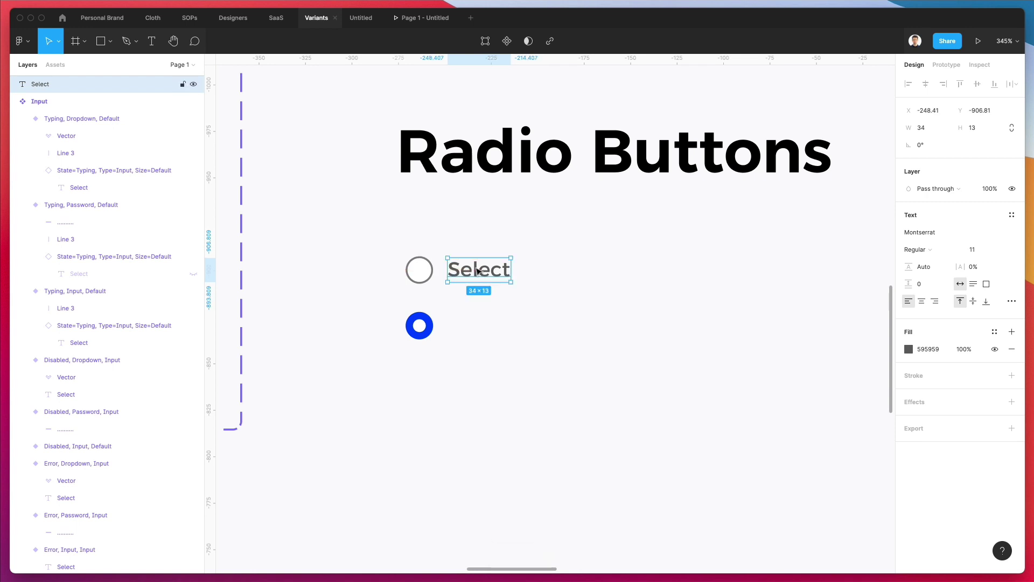
pyautogui.moveTo(373, 239); pyautogui.dragTo(472, 326)
# Group each radio circle with its Select label
pyautogui.moveTo(566, 306); pyautogui.dragTo(376, 383)
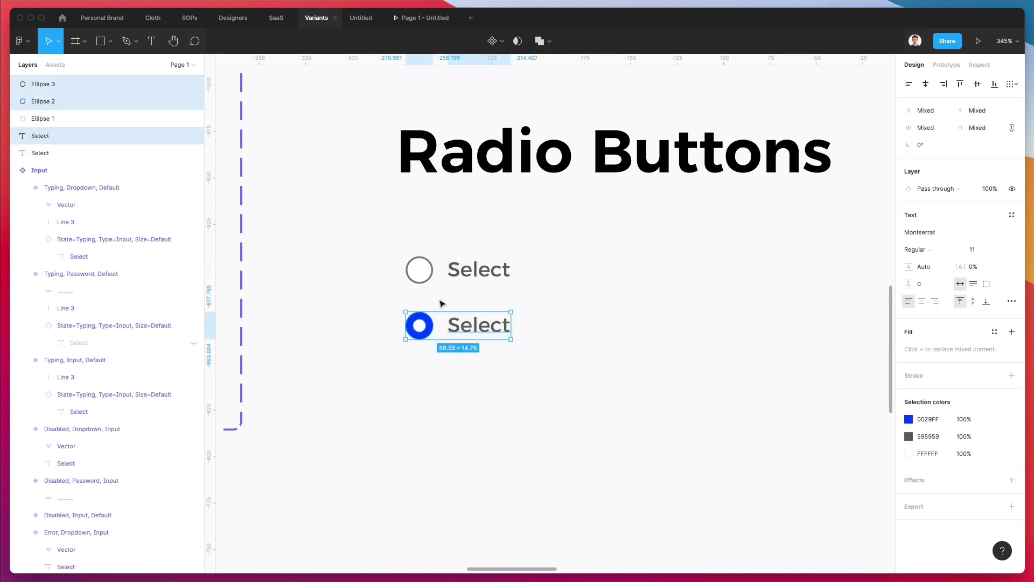
pyautogui.press('super+g')
pyautogui.moveTo(361, 223); pyautogui.dragTo(519, 296)
pyautogui.press('super+g')
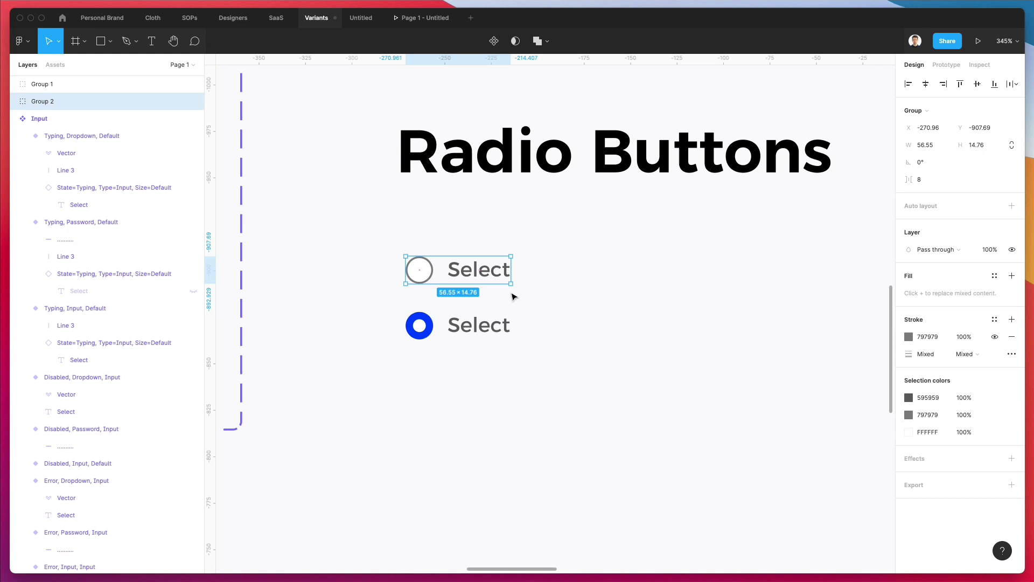
# Make the outlined radio group and the blue radio group components
pyautogui.click(494, 42)
pyautogui.moveTo(545, 319); pyautogui.dragTo(377, 360)
pyautogui.click(494, 41)
pyautogui.click(600, 286)
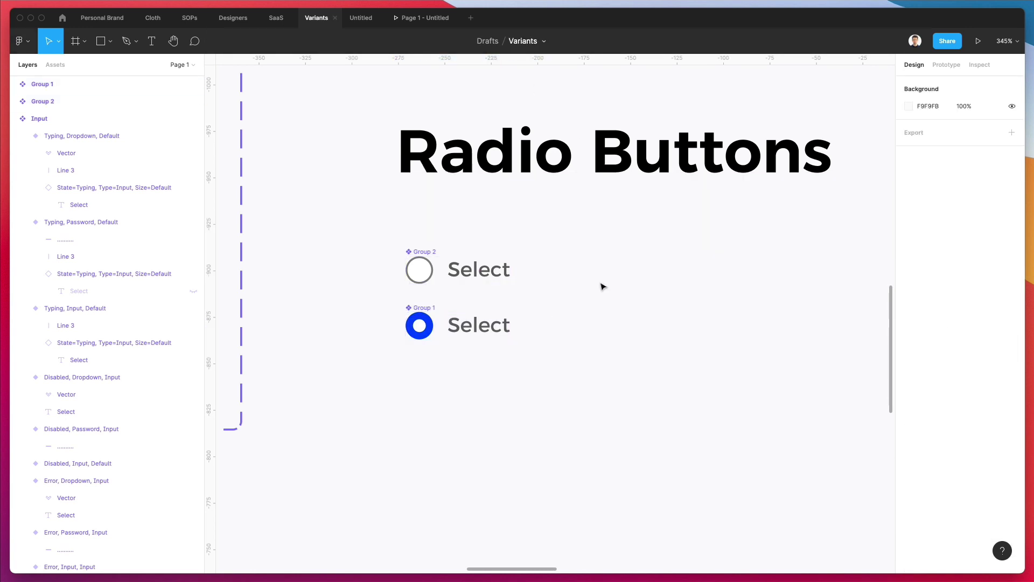
# Combine the two radio components as variants into one component set
pyautogui.scroll(-3, 603, 286)
pyautogui.scroll(2, 603, 286)
pyautogui.moveTo(376, 292); pyautogui.dragTo(605, 433)
pyautogui.hscroll(-1, 604, 433)
pyautogui.scroll(-1, 968, 238)
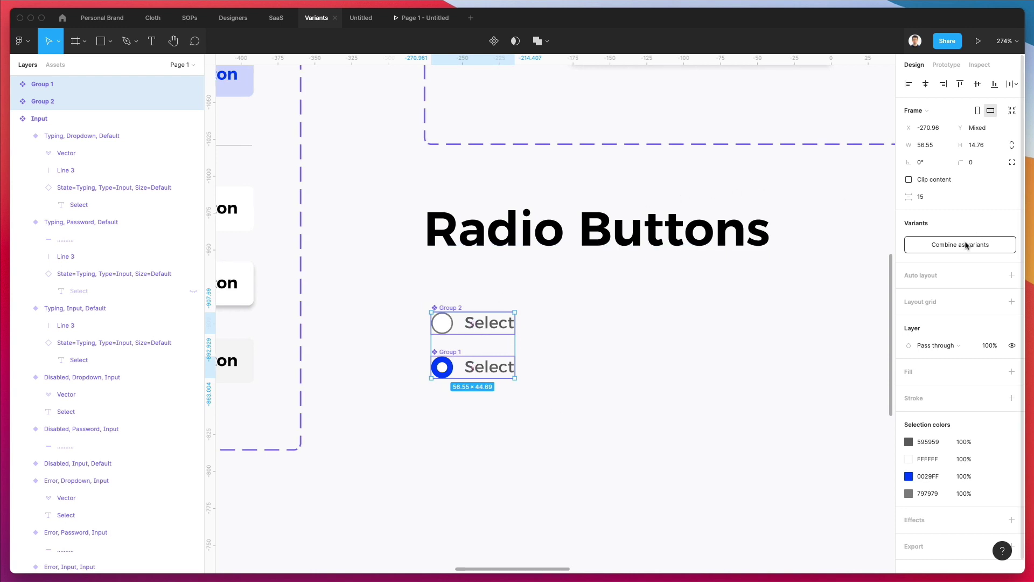
pyautogui.click(967, 244)
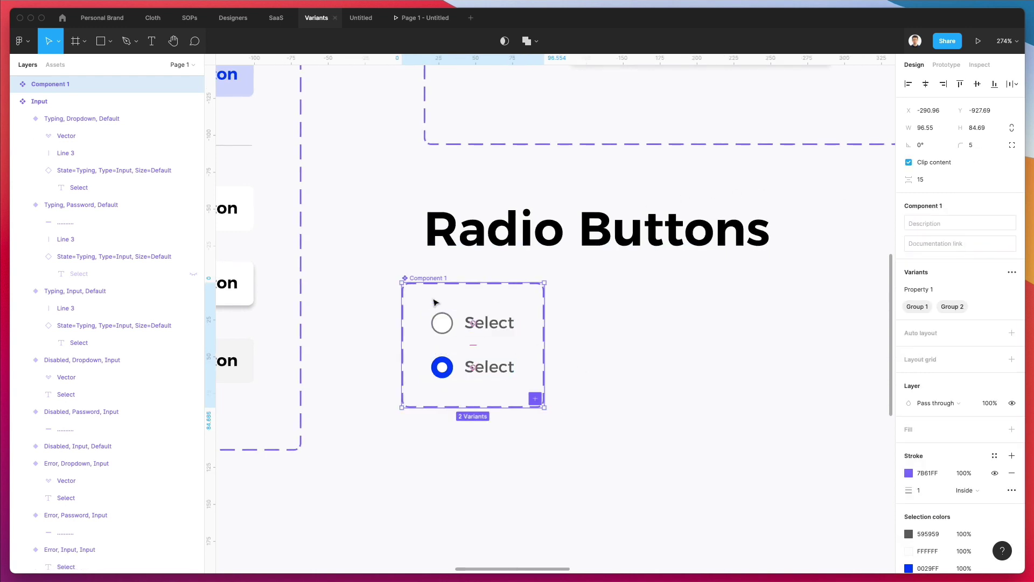
pyautogui.click(573, 273)
# Shift the Component 1 variant set to align under the Radio Buttons heading
pyautogui.click(448, 296)
pyautogui.moveTo(447, 296); pyautogui.dragTo(471, 303)
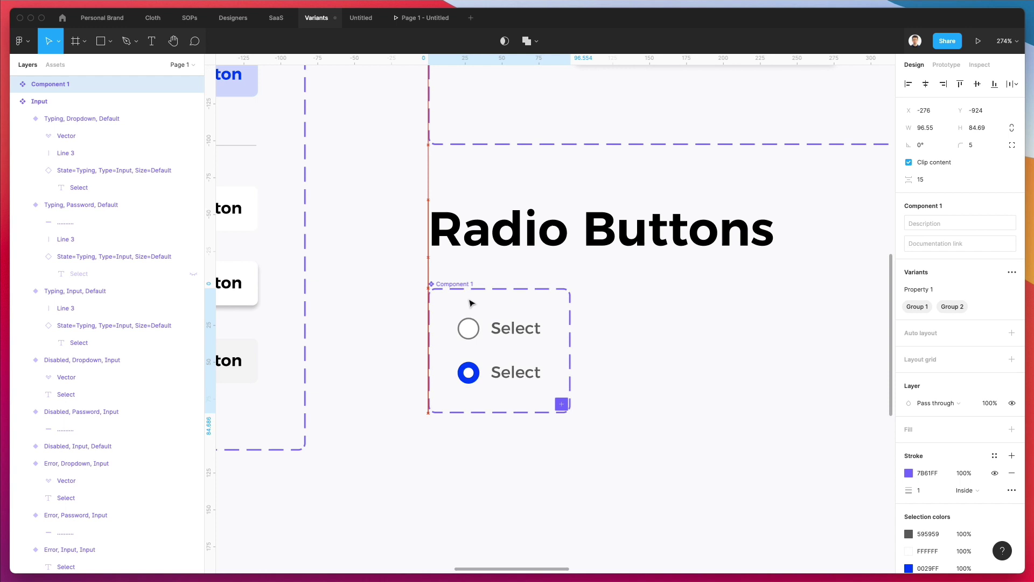
pyautogui.scroll(-5, 494, 307)
pyautogui.click(553, 340)
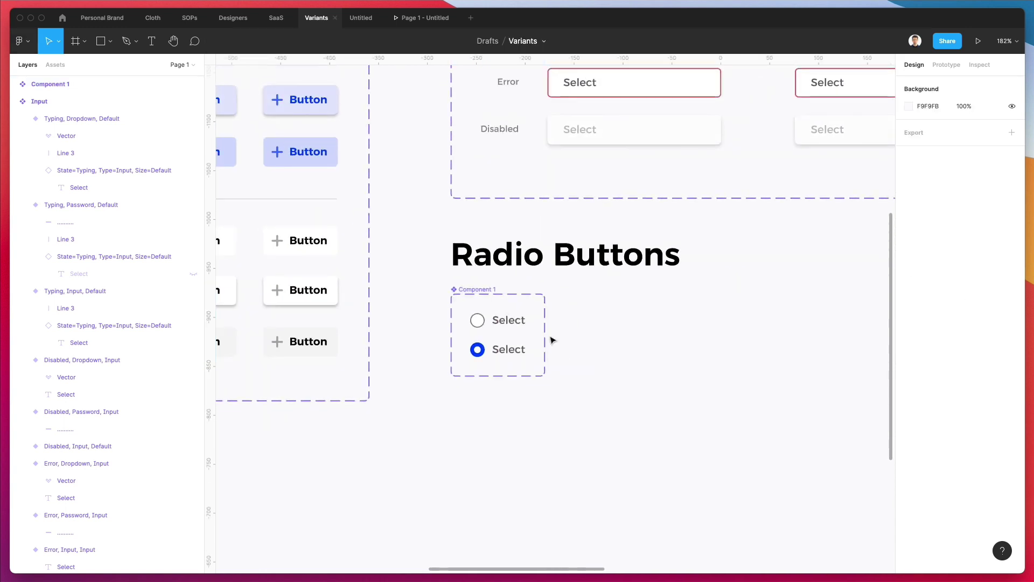
pyautogui.click(541, 351)
# Enlarge the variant set frame and name it Radio Buttons, copied from the heading
pyautogui.moveTo(544, 374); pyautogui.dragTo(761, 443)
pyautogui.click(821, 295)
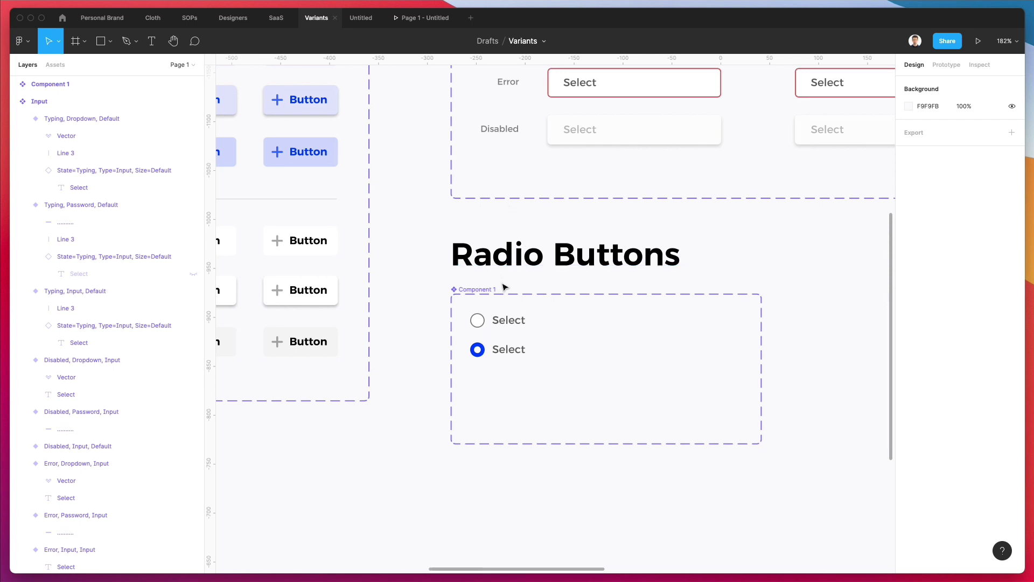
pyautogui.click(508, 254)
pyautogui.doubleClick(508, 255)
pyautogui.press('super+c')
pyautogui.press('Escape')
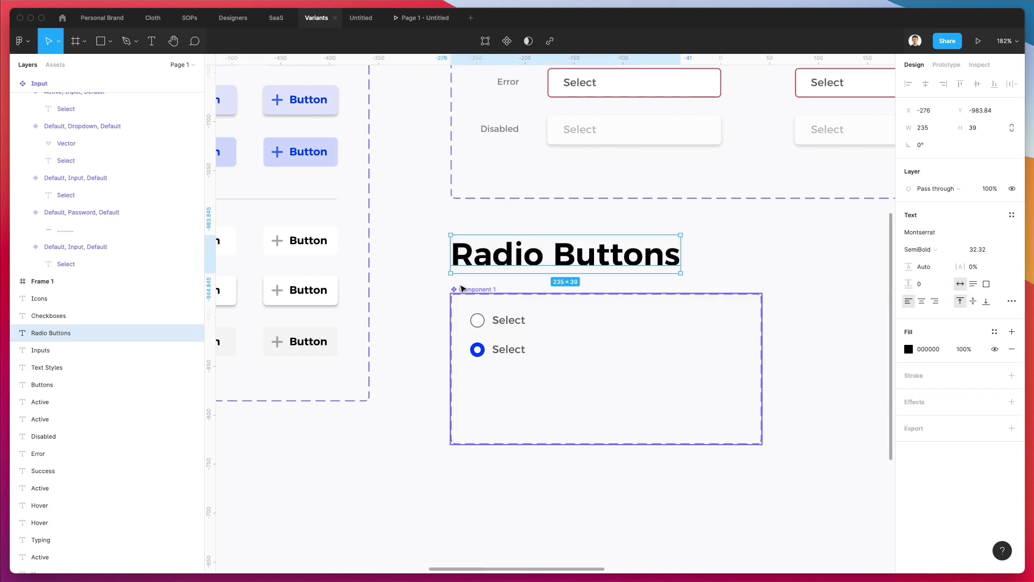
pyautogui.click(463, 290)
pyautogui.press('super+r')
pyautogui.press('super+v')
pyautogui.press('Return')
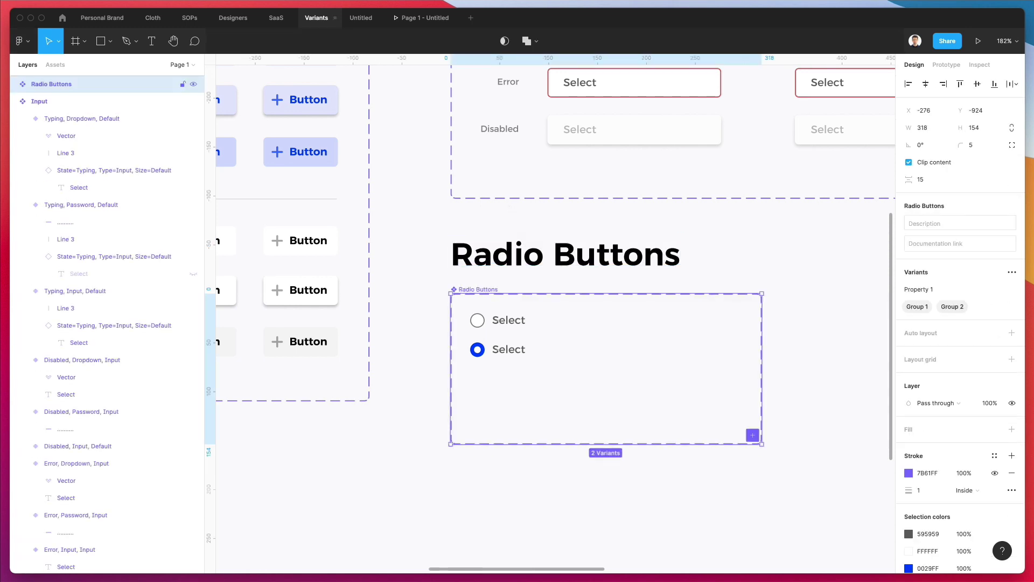
pyautogui.click(595, 284)
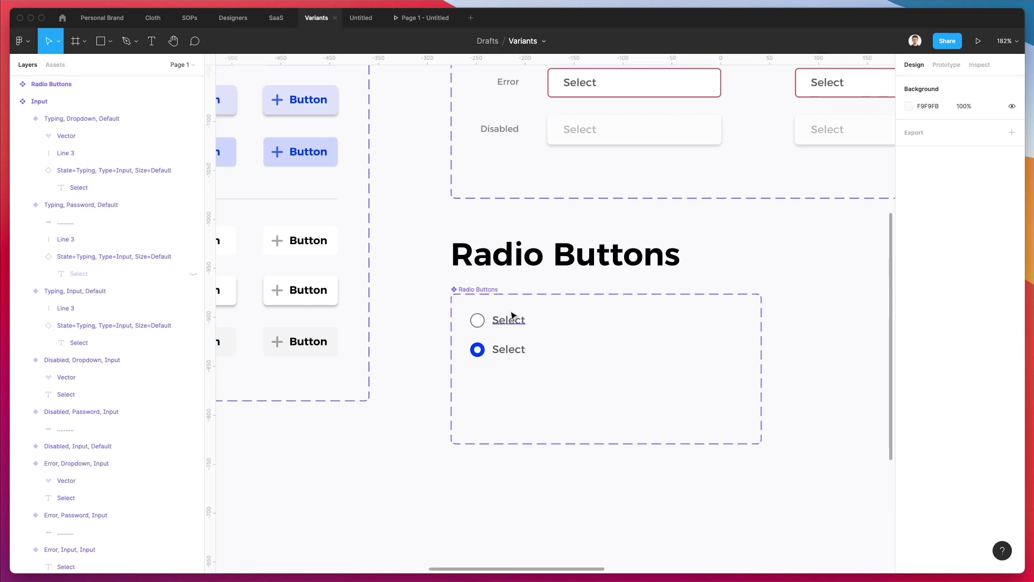
# Rename the top outlined radio variant State=True
pyautogui.scroll(3, 511, 316)
pyautogui.scroll(3, 501, 323)
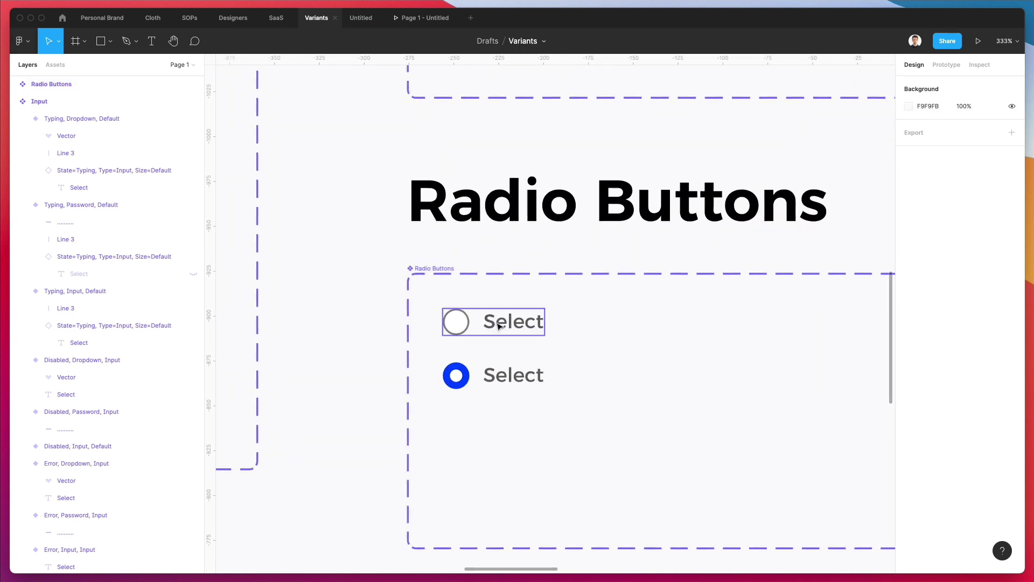
pyautogui.click(500, 324)
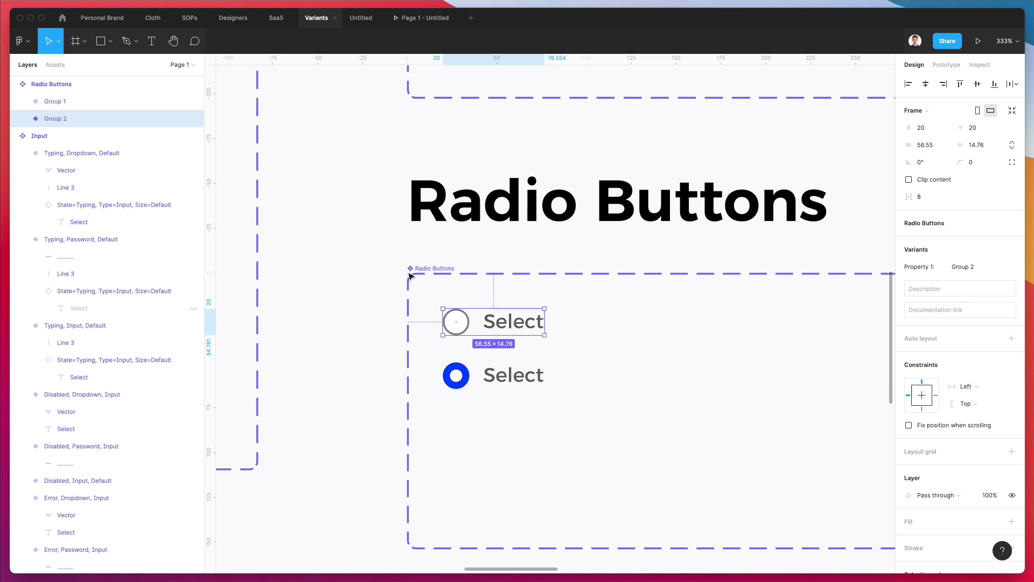
pyautogui.doubleClick(52, 118)
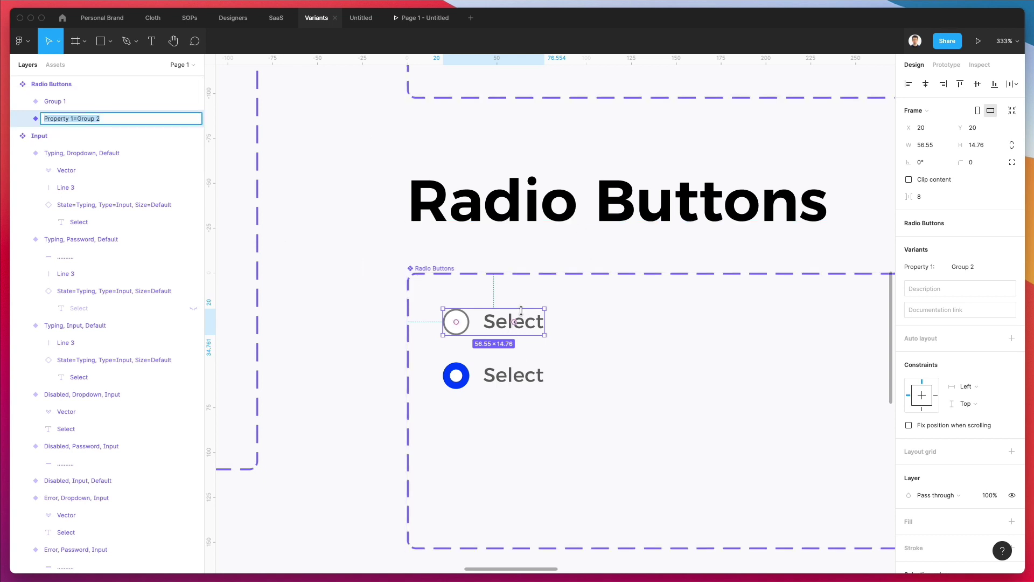
pyautogui.scroll(-1, 488, 284)
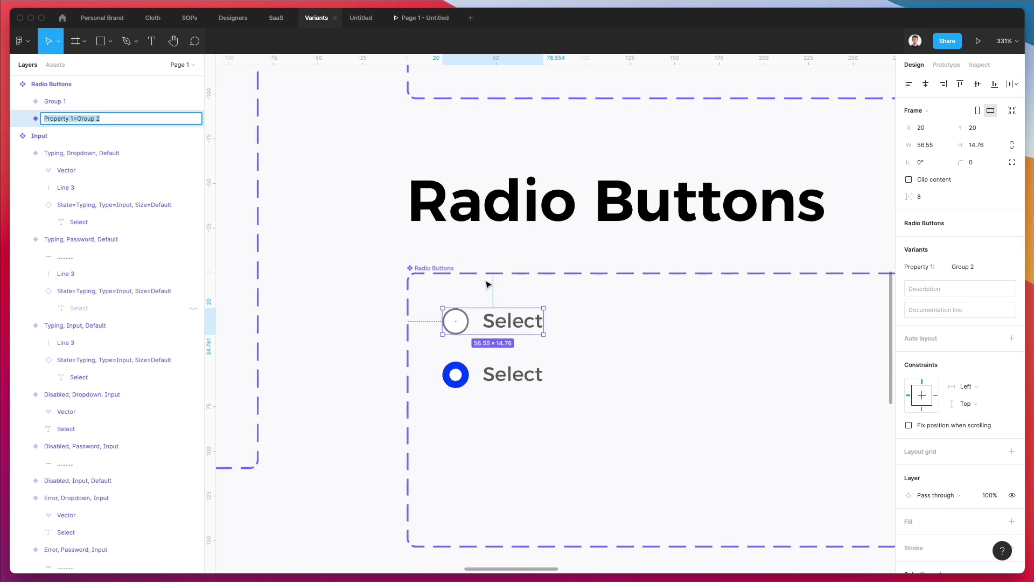
pyautogui.scroll(-1, 447, 353)
pyautogui.hscroll(1, 447, 353)
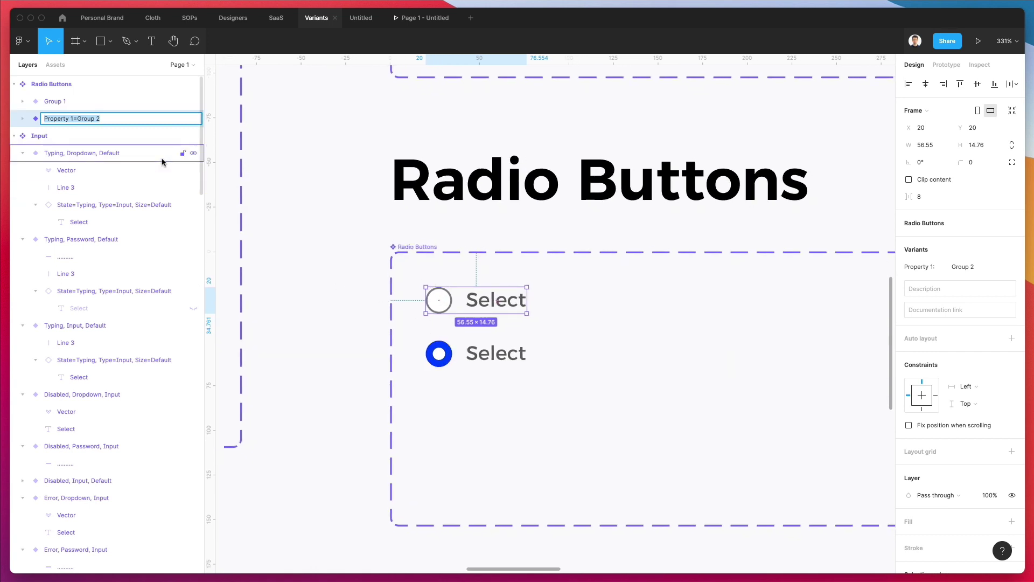
pyautogui.write('True')
pyautogui.press('super+a')
pyautogui.press('super+c')
pyautogui.press('Return')
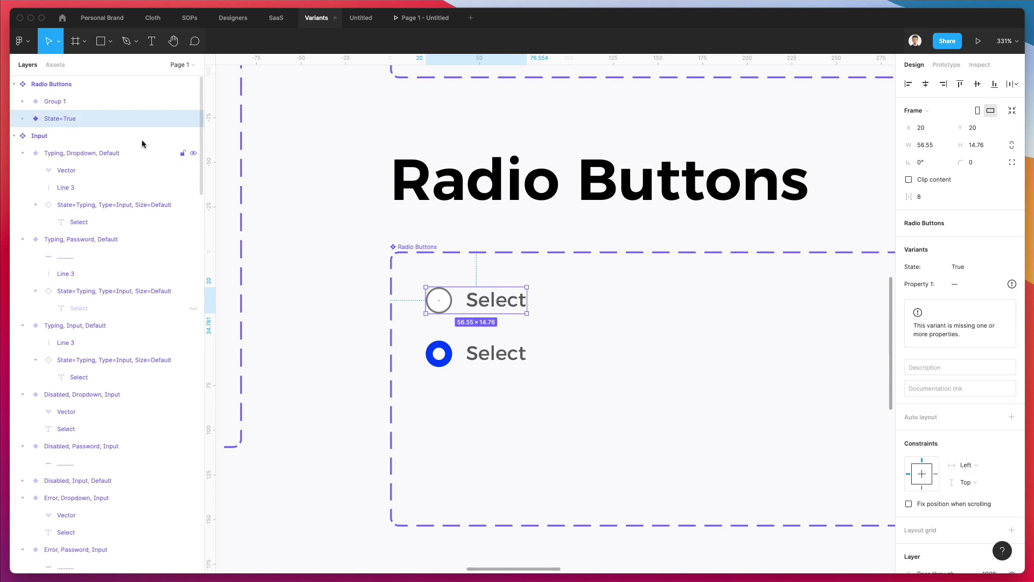
# Rename the blue radio variant State=False
pyautogui.click(472, 361)
pyautogui.press('super+r')
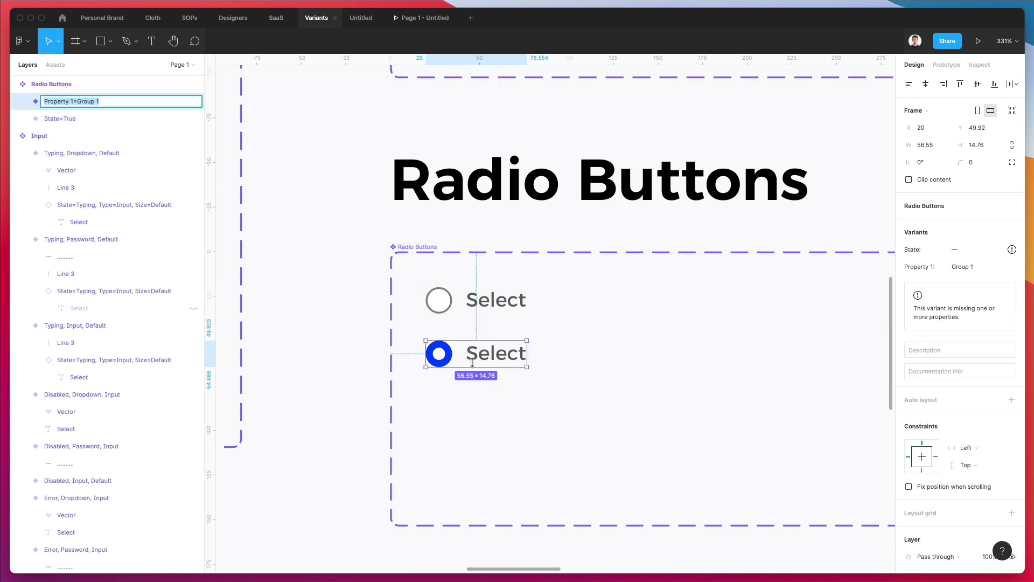
pyautogui.press('super+v')
pyautogui.press('Return')
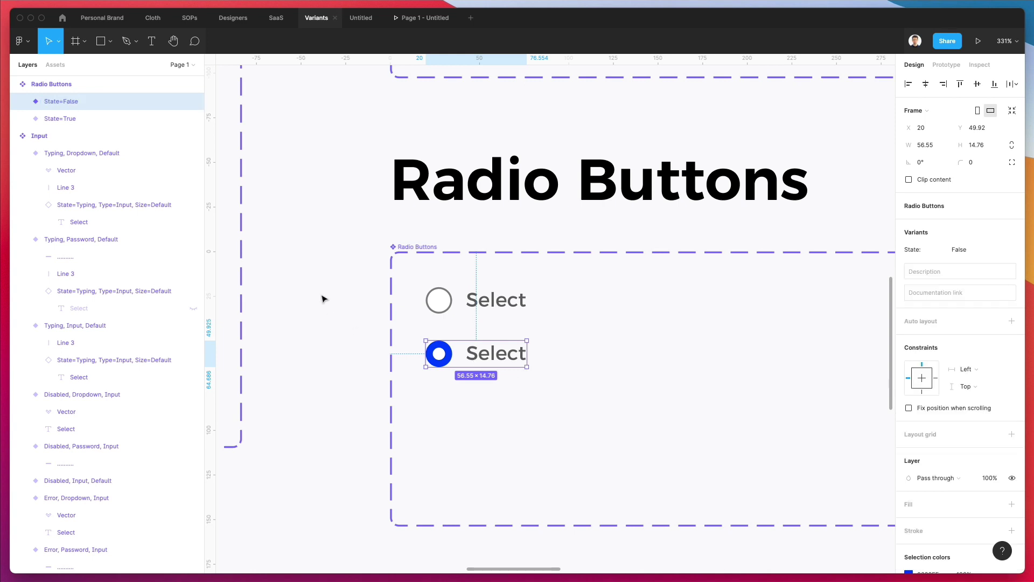
# Drag a Radio Buttons instance from Assets onto the grey frame above the password field
pyautogui.click(322, 298)
pyautogui.scroll(-3, 444, 284)
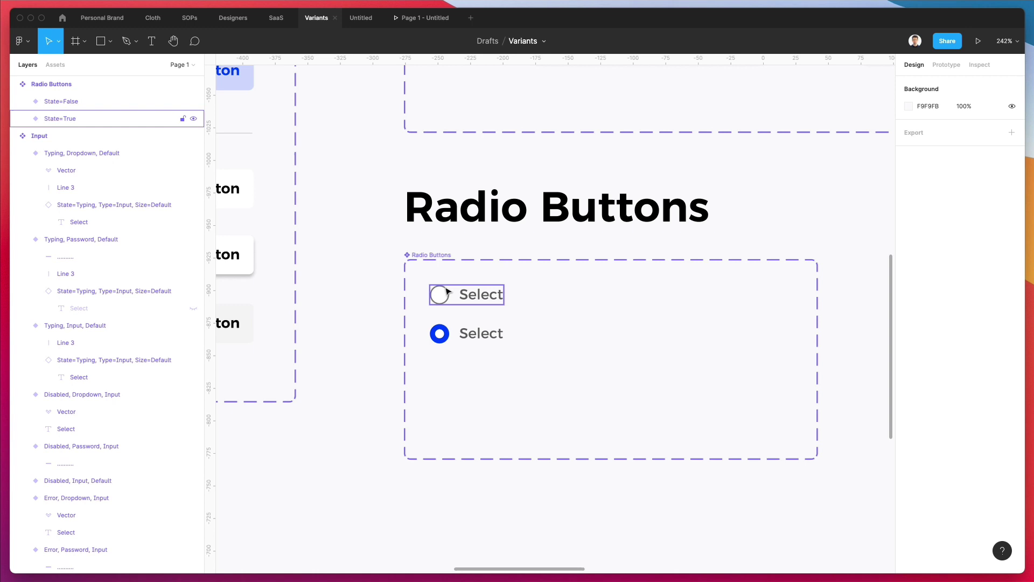
pyautogui.click(55, 65)
pyautogui.scroll(10, 483, 160)
pyautogui.hscroll(12, 483, 160)
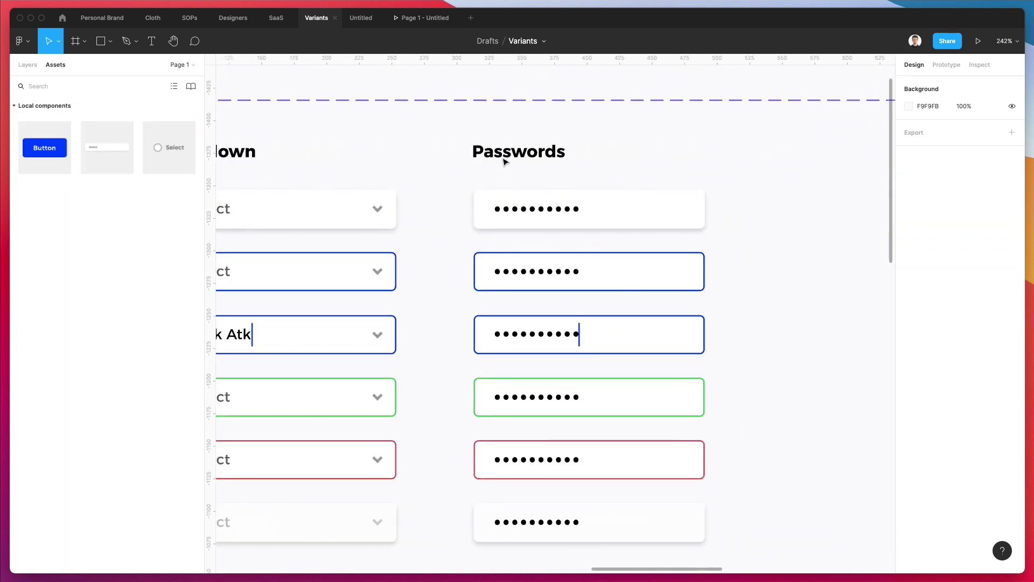
pyautogui.hscroll(15, 506, 162)
pyautogui.scroll(-2, 505, 162)
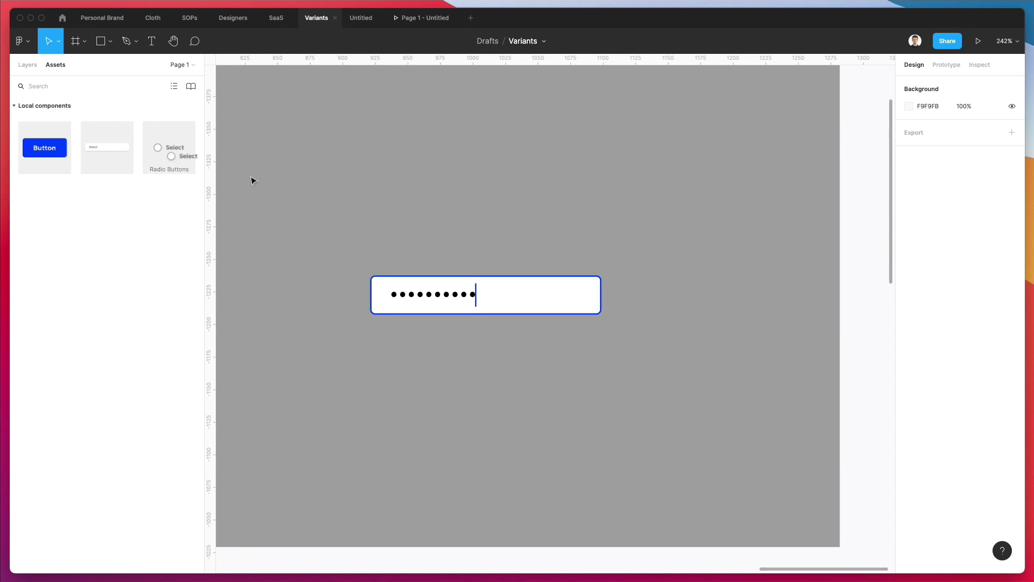
pyautogui.moveTo(253, 181); pyautogui.dragTo(417, 246)
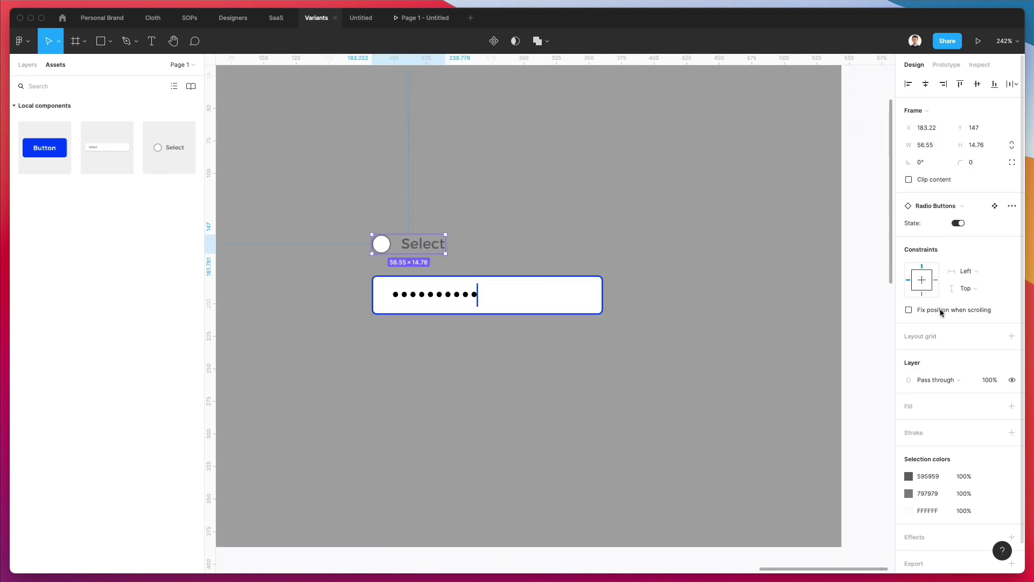
# Toggle the instance's State switch on and off to test outlined and blue-filled looks
pyautogui.click(958, 224)
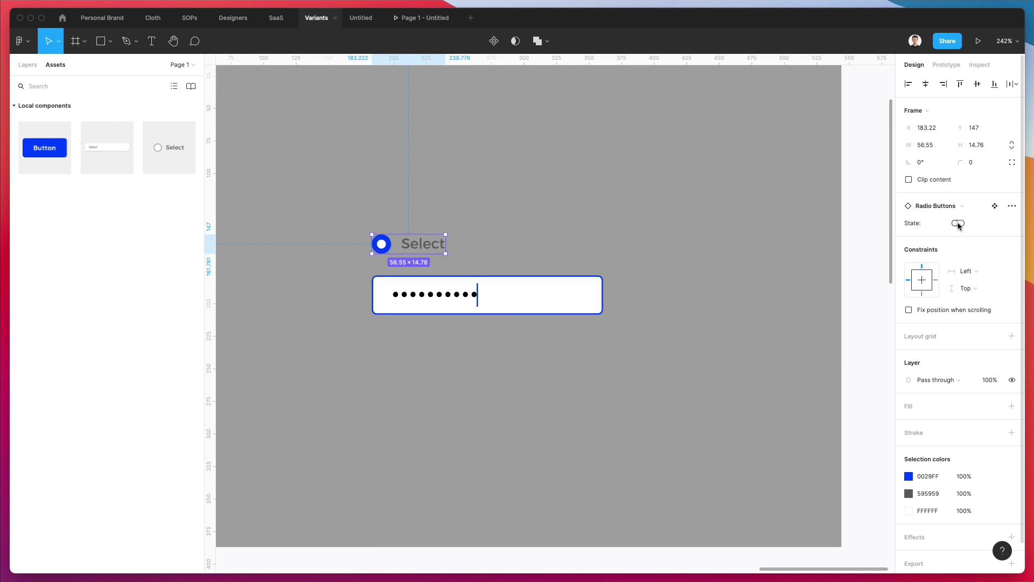
pyautogui.click(958, 224)
pyautogui.click(959, 224)
pyautogui.click(959, 224)
pyautogui.click(958, 223)
pyautogui.click(959, 223)
pyautogui.click(958, 223)
pyautogui.click(959, 223)
pyautogui.click(958, 223)
pyautogui.click(959, 224)
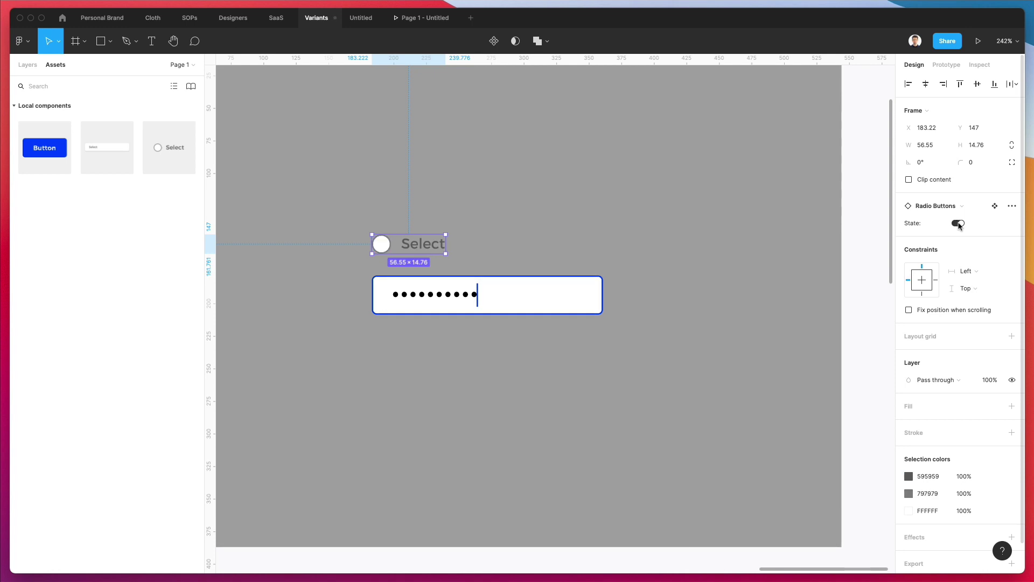
pyautogui.click(487, 213)
# Change the heading text from 'Radio Buttons' to 'Radio + Checkboxes'
pyautogui.scroll(-10, 488, 213)
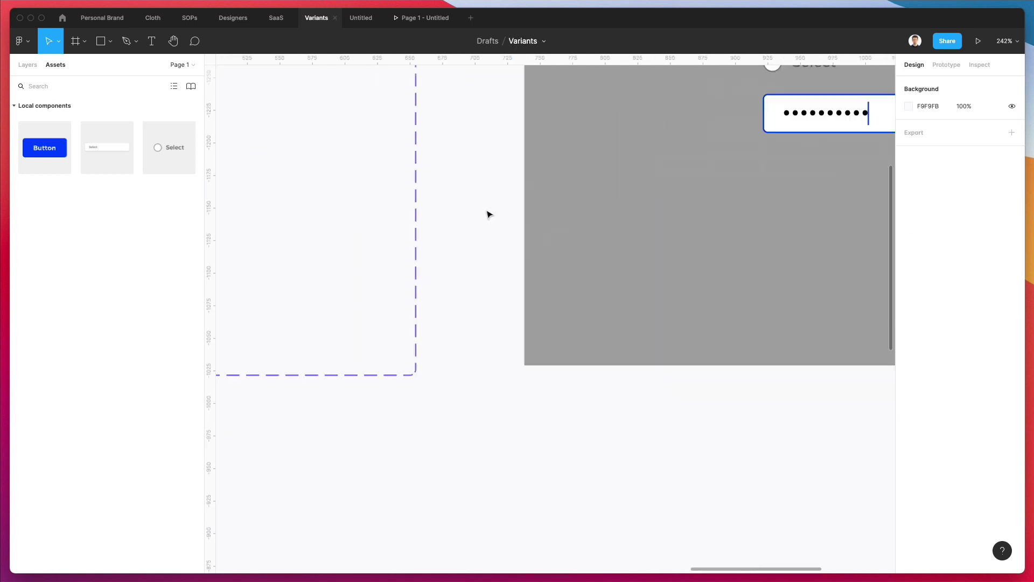
pyautogui.scroll(5, 488, 213)
pyautogui.hscroll(-5, 489, 214)
pyautogui.hscroll(-10, 487, 213)
pyautogui.scroll(-6, 487, 212)
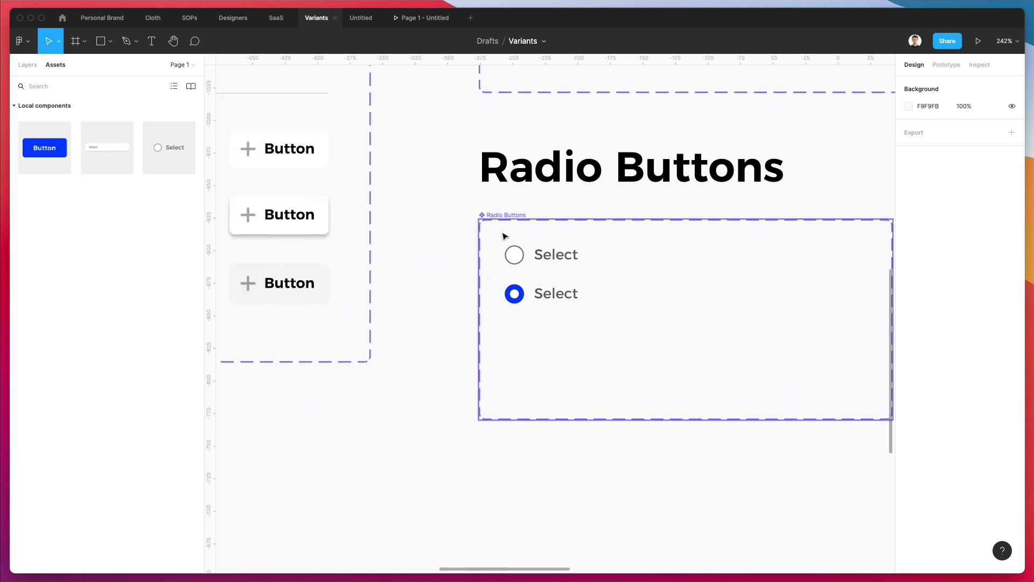
pyautogui.scroll(3, 533, 271)
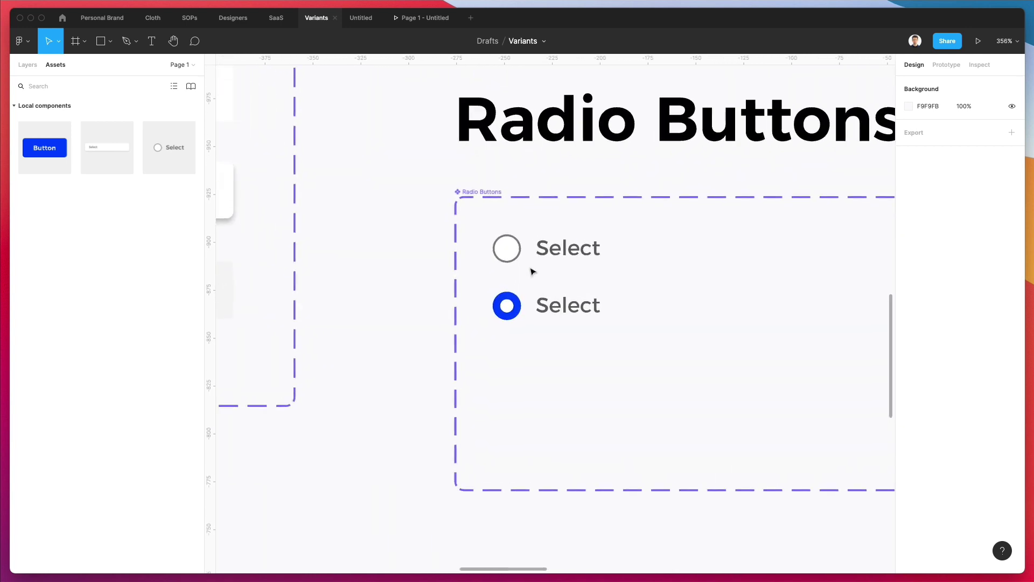
pyautogui.scroll(1, 531, 271)
pyautogui.hscroll(1, 532, 271)
pyautogui.hscroll(3, 515, 263)
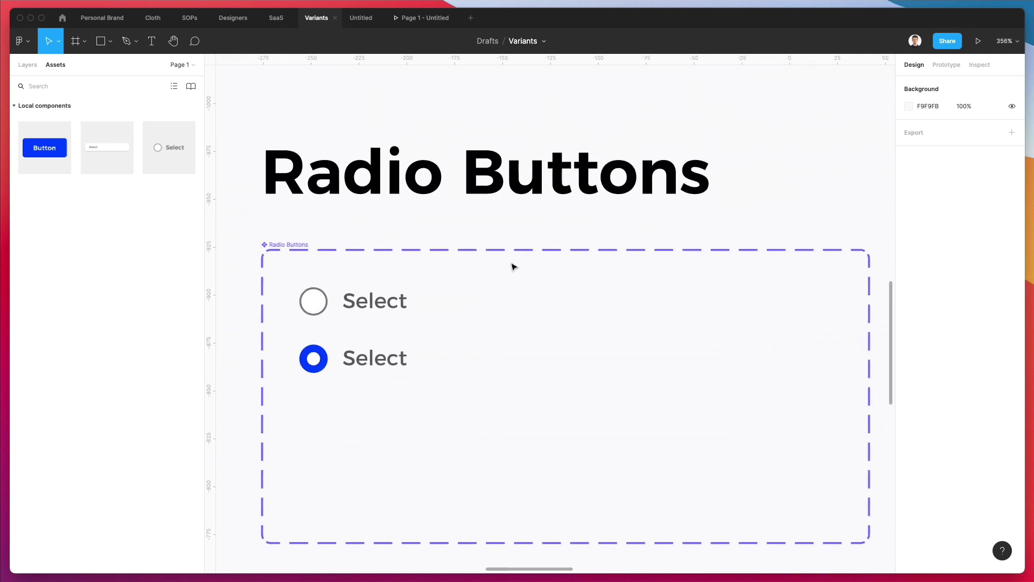
pyautogui.scroll(-5, 423, 297)
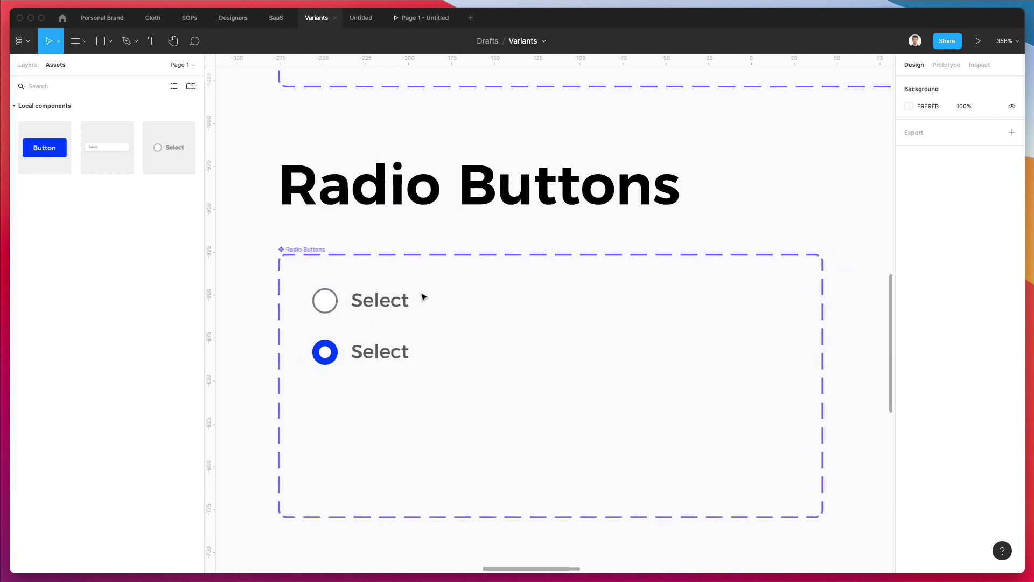
pyautogui.hscroll(-3, 423, 297)
pyautogui.scroll(3, 423, 297)
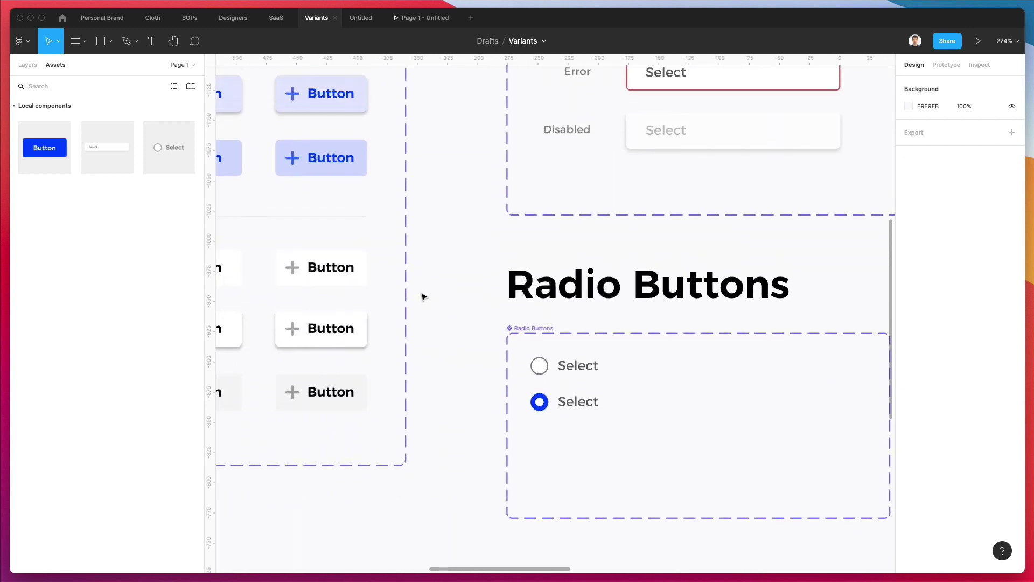
pyautogui.hscroll(2, 423, 297)
pyautogui.scroll(-1, 445, 298)
pyautogui.doubleClick(586, 345)
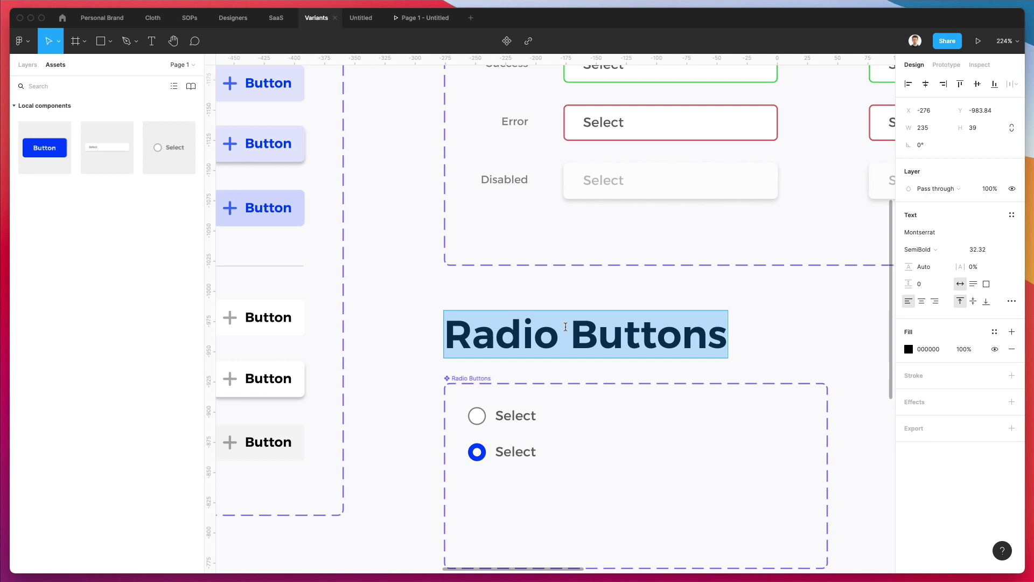
pyautogui.moveTo(570, 334); pyautogui.dragTo(850, 337)
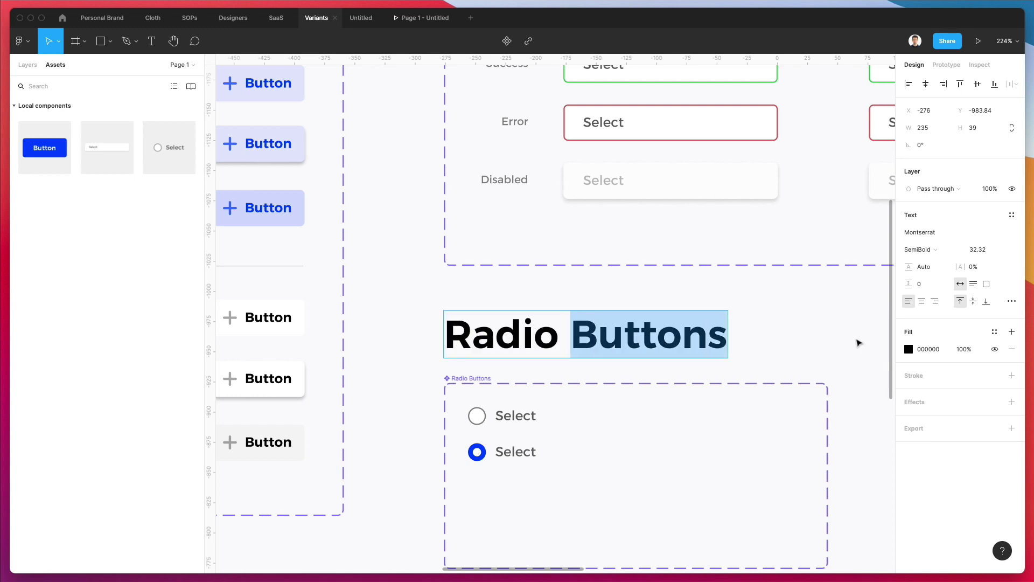
pyautogui.write('+ Checkboxe')
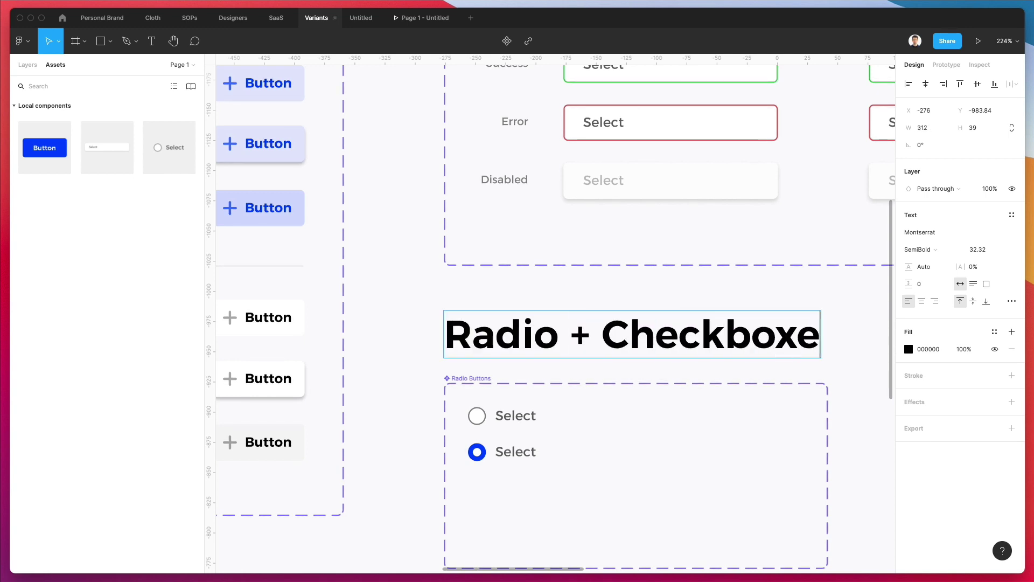
pyautogui.write('s')
pyautogui.press('super+a')
pyautogui.press('Escape')
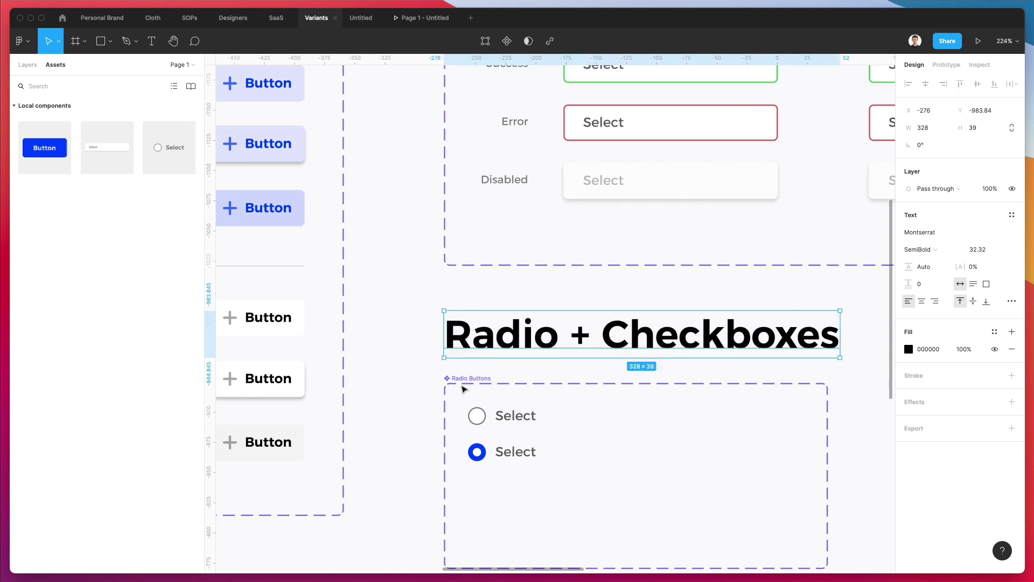
# Rename the radio component set to 'Radio + Checkboxes'
pyautogui.click(460, 372)
pyautogui.click(456, 378)
pyautogui.hotkey('alt', '1')
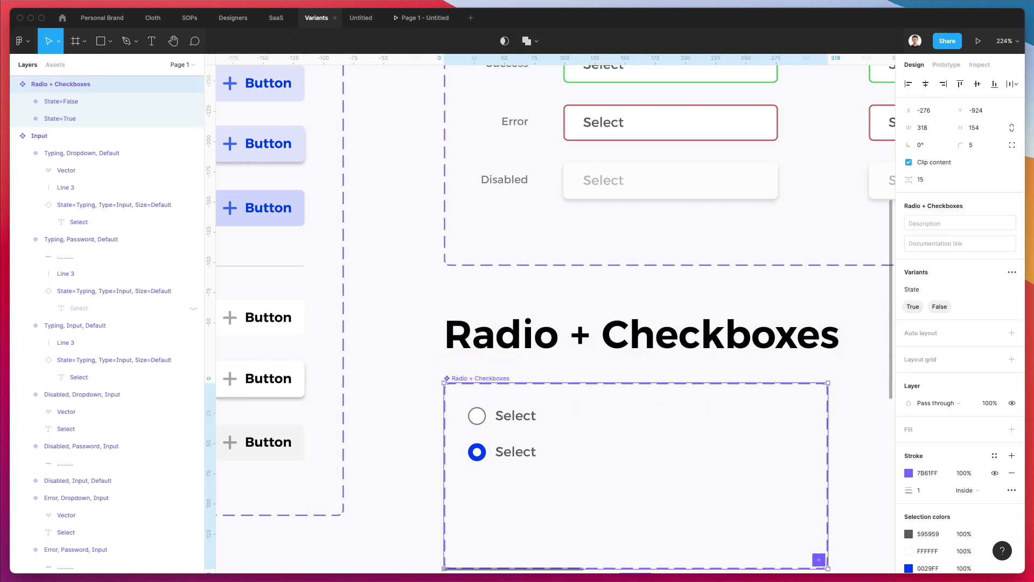
# Duplicate the unchecked radio option as a new State3 variant to its right
pyautogui.click(405, 353)
pyautogui.scroll(-5, 431, 323)
pyautogui.click(511, 259)
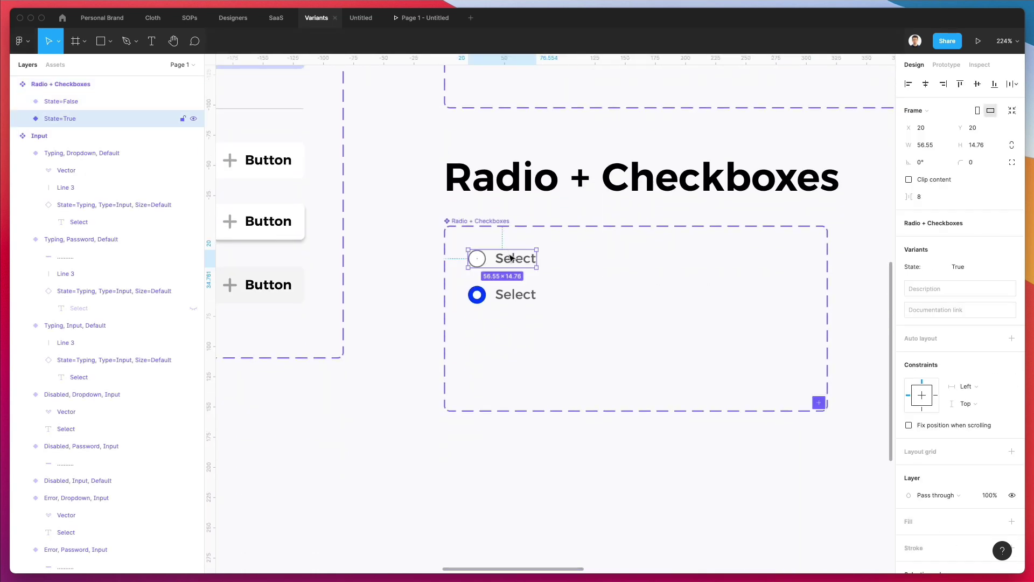
pyautogui.scroll(2, 514, 257)
pyautogui.scroll(3, 513, 257)
pyautogui.moveTo(518, 264); pyautogui.dragTo(762, 266)
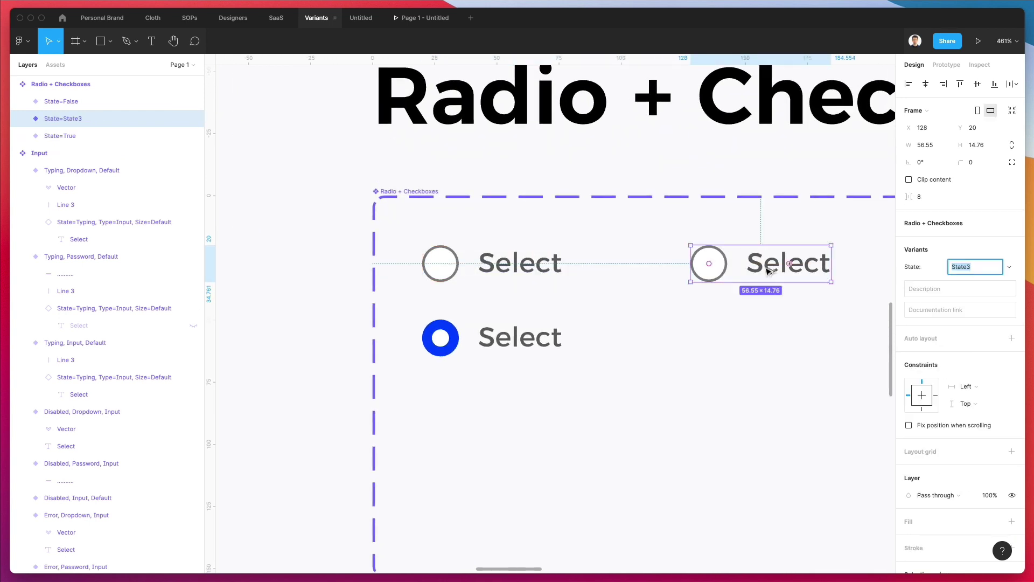
pyautogui.hotkey('ctrl', 'z')
pyautogui.press('Return')
pyautogui.moveTo(507, 263); pyautogui.dragTo(754, 262)
pyautogui.click(781, 233)
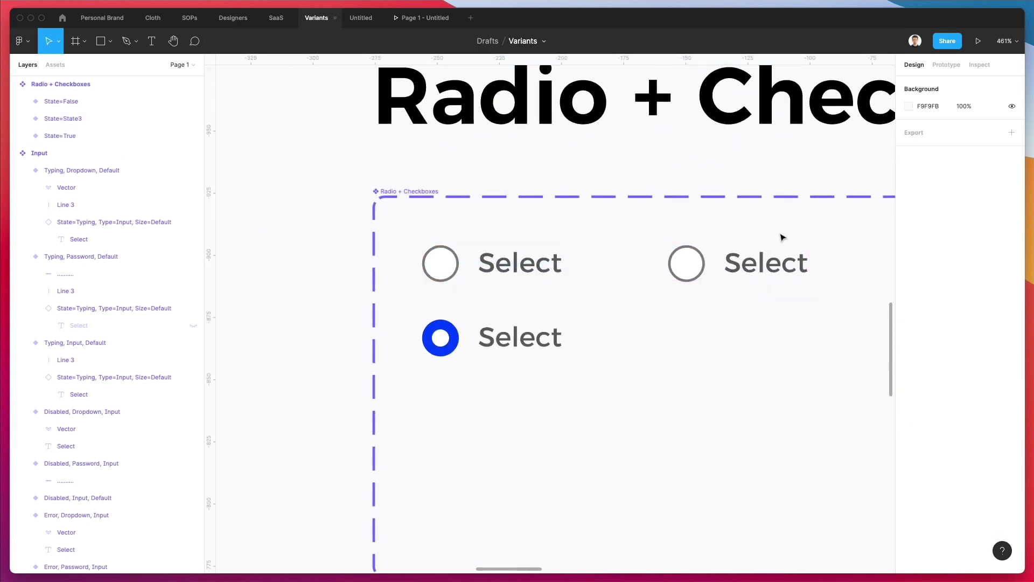
# Draw a circle-sized square with corner radius 2 over the new variant's radio circle
pyautogui.doubleClick(675, 260)
pyautogui.press('r')
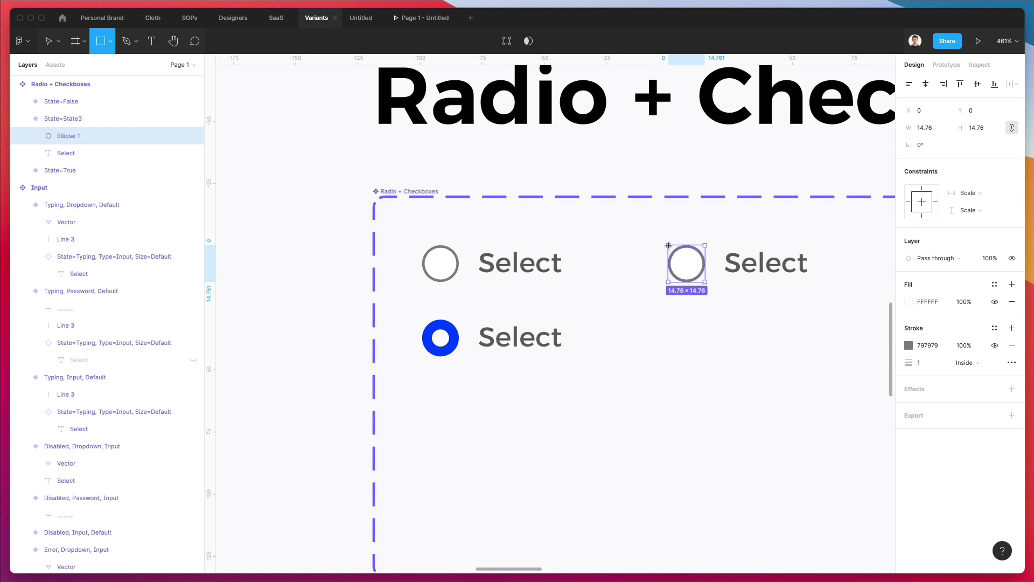
pyautogui.moveTo(668, 245); pyautogui.dragTo(705, 282)
pyautogui.scroll(5, 694, 252)
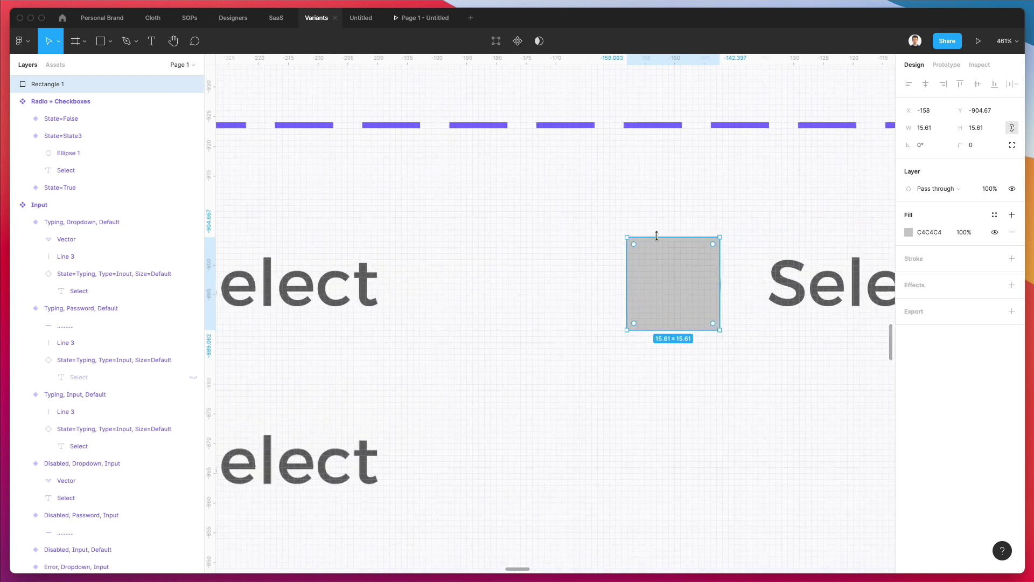
pyautogui.moveTo(626, 233)
pyautogui.mouseDown()
pyautogui.moveTo(649, 258)
pyautogui.moveTo(630, 243)
pyautogui.mouseUp()
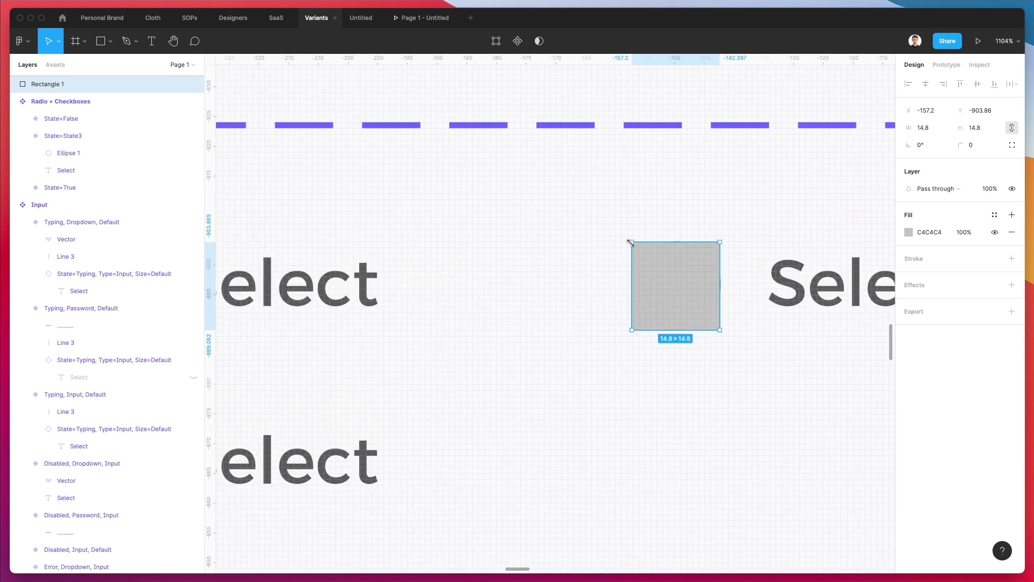
pyautogui.moveTo(966, 148)
pyautogui.mouseDown()
pyautogui.moveTo(1008, 144)
pyautogui.moveTo(964, 148)
pyautogui.mouseUp()
pyautogui.hotkey('ctrl', '[')
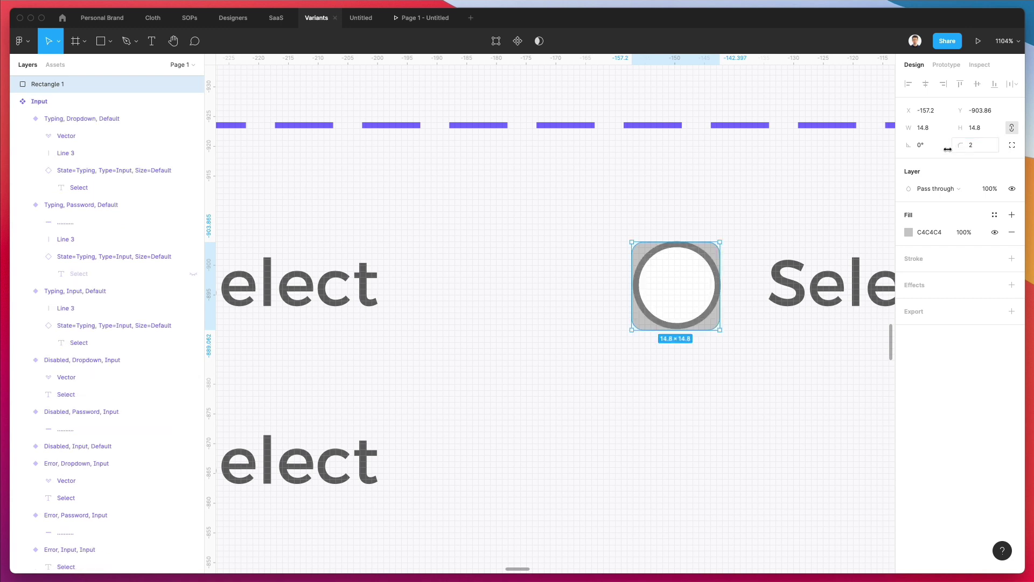
# Delete the radio circle and round the checkbox square's corners to radius 4
pyautogui.click(690, 281)
pyautogui.click(686, 252)
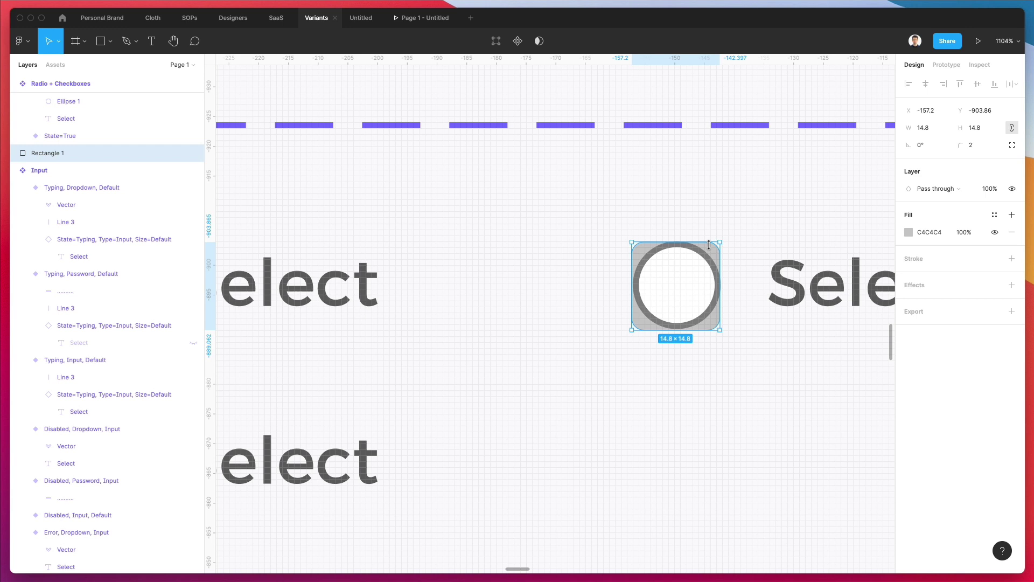
pyautogui.click(675, 260)
pyautogui.scroll(-1, 675, 261)
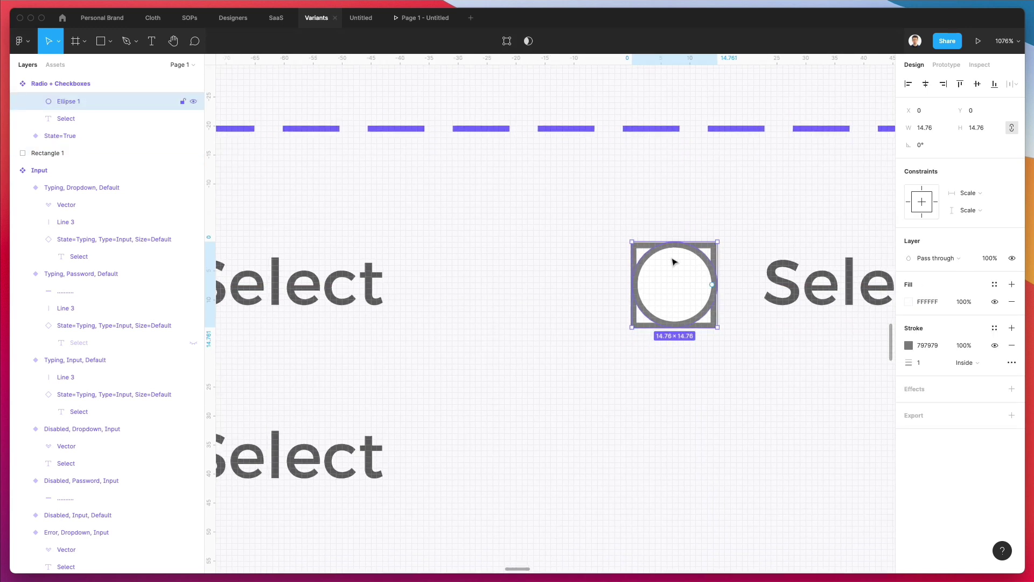
pyautogui.press('Delete')
pyautogui.click(675, 264)
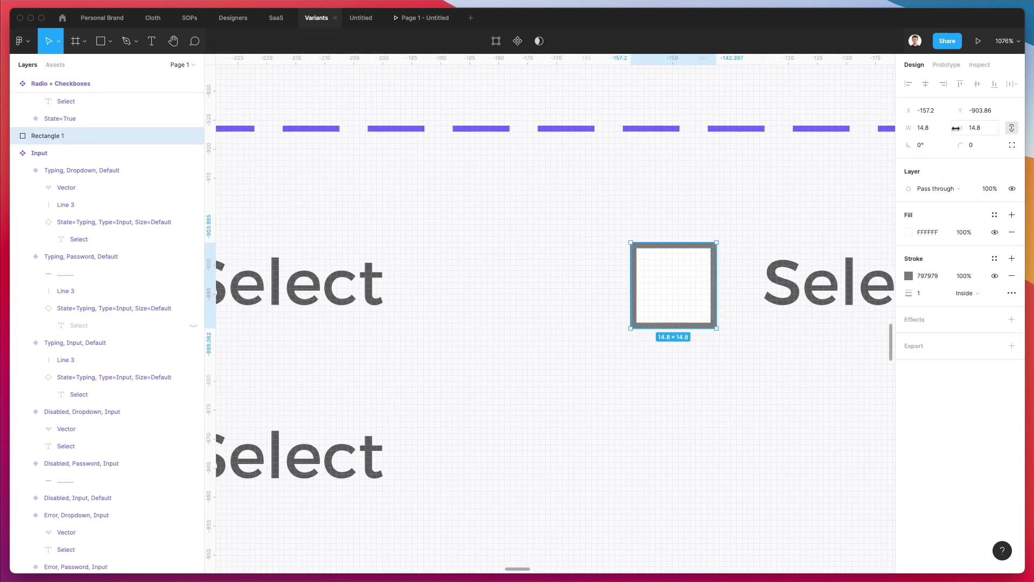
pyautogui.moveTo(958, 144); pyautogui.dragTo(962, 145)
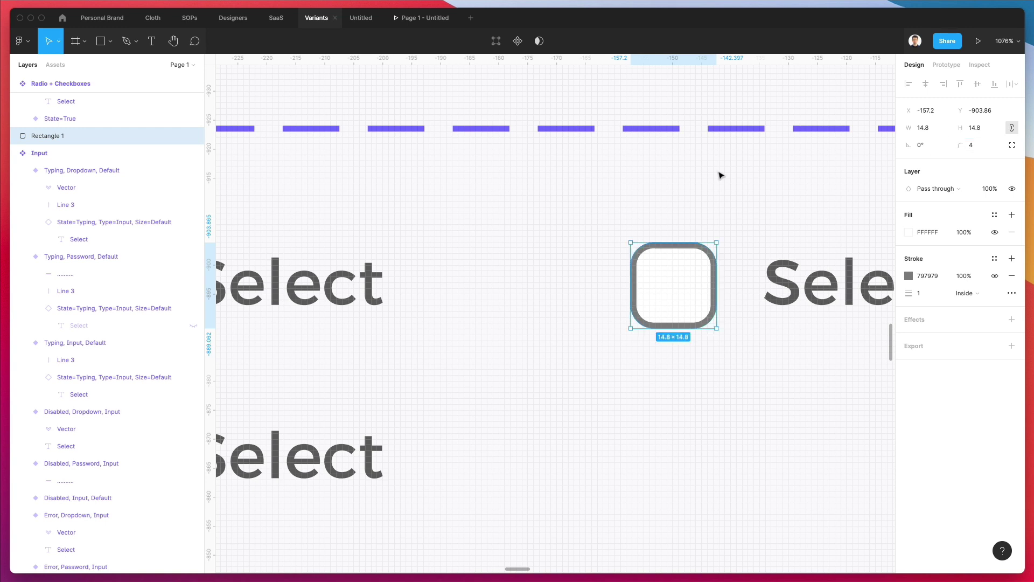
pyautogui.scroll(-5, 624, 215)
# Duplicate the checkbox option below, then delete the extra copy
pyautogui.click(622, 217)
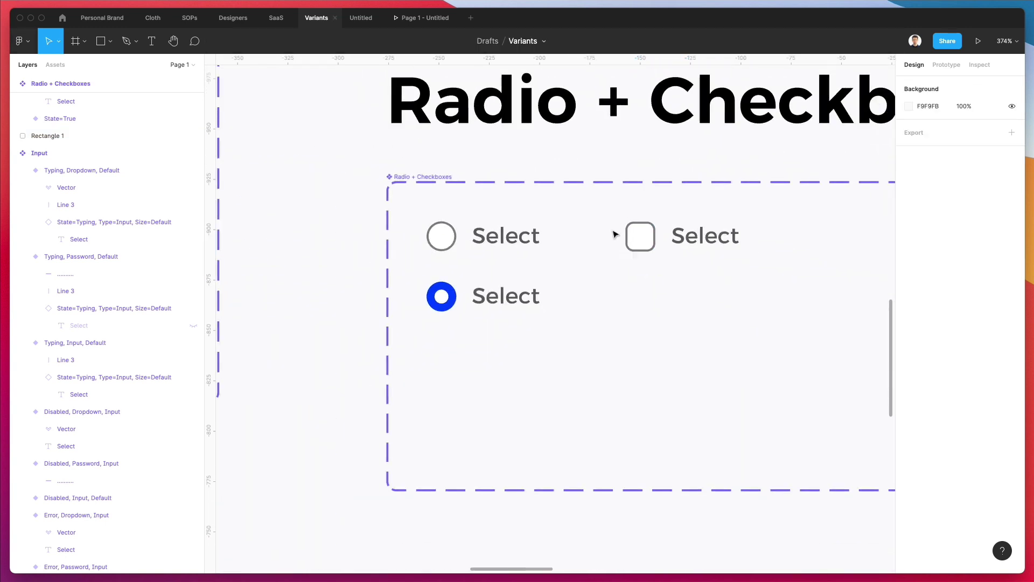
pyautogui.hscroll(4, 616, 235)
pyautogui.moveTo(618, 235); pyautogui.dragTo(618, 296)
pyautogui.click(711, 280)
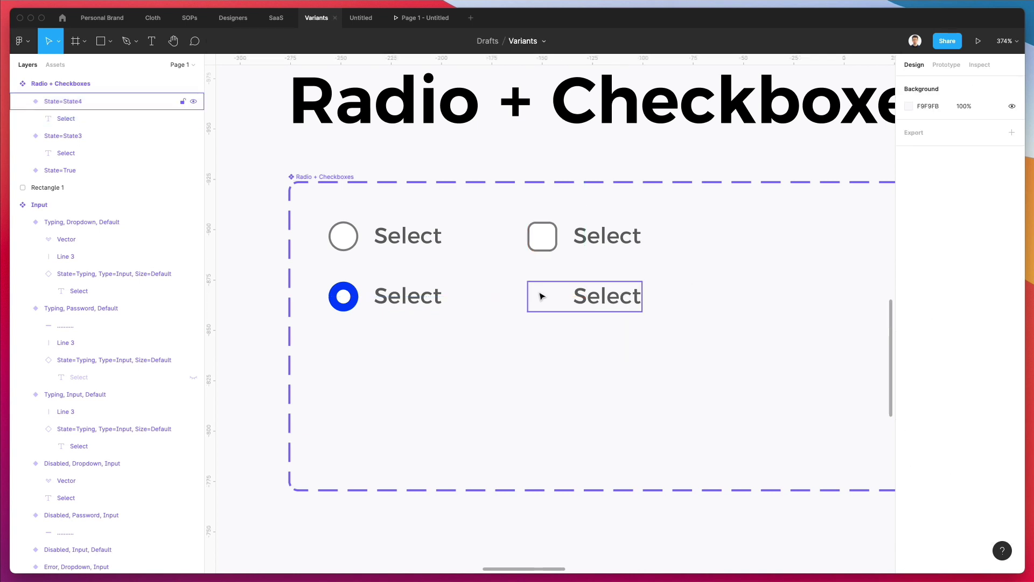
pyautogui.click(551, 236)
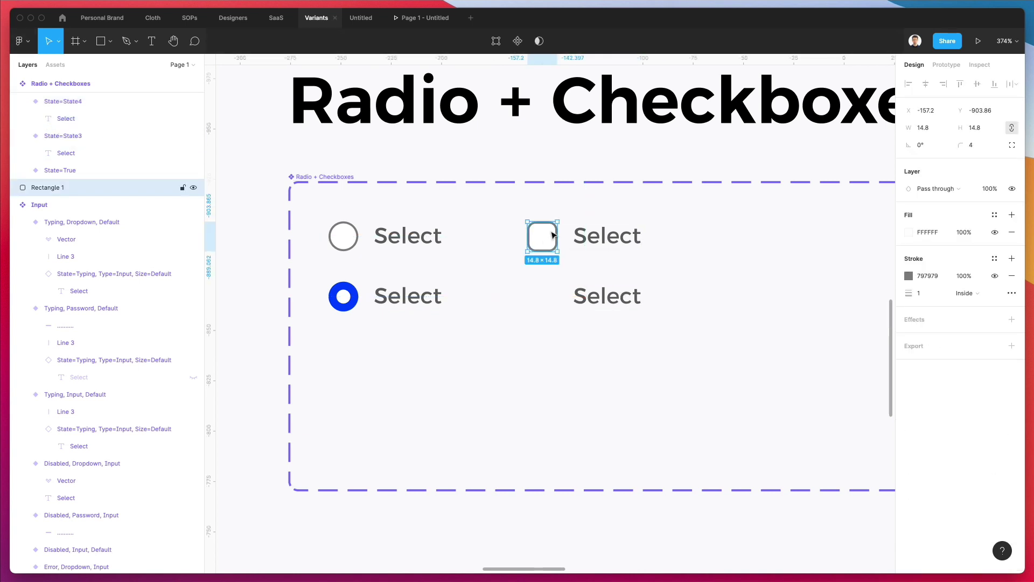
pyautogui.click(589, 300)
pyautogui.press('Delete')
pyautogui.click(545, 236)
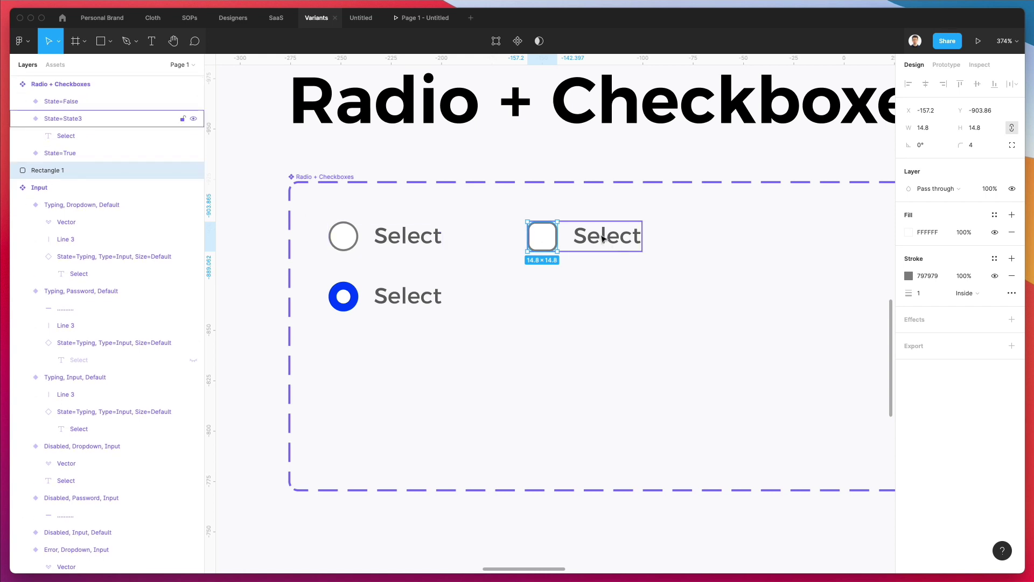
# Move the checkbox square into the State3 variant layer and select that variant
pyautogui.click(74, 116)
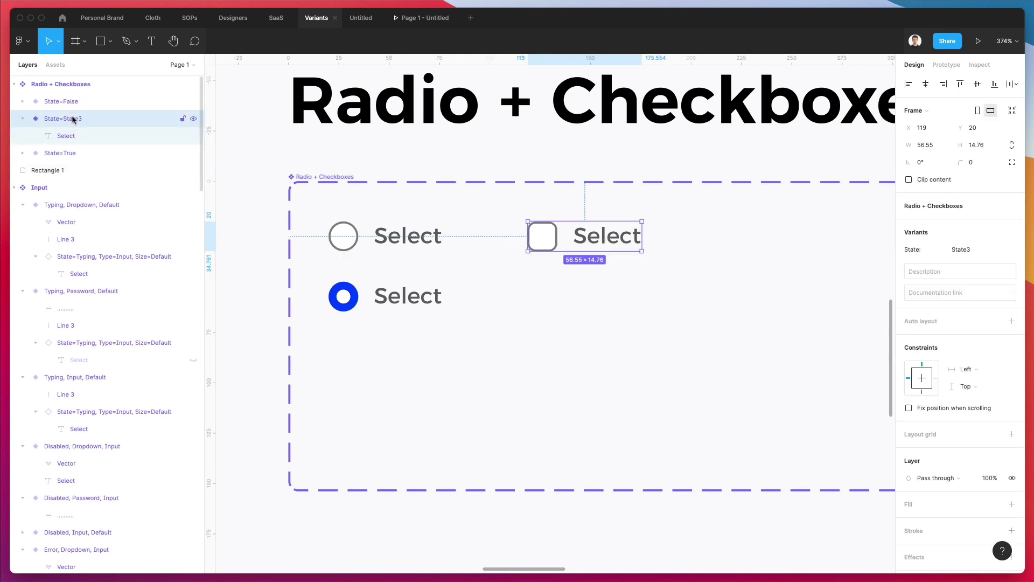
pyautogui.rightClick(75, 117)
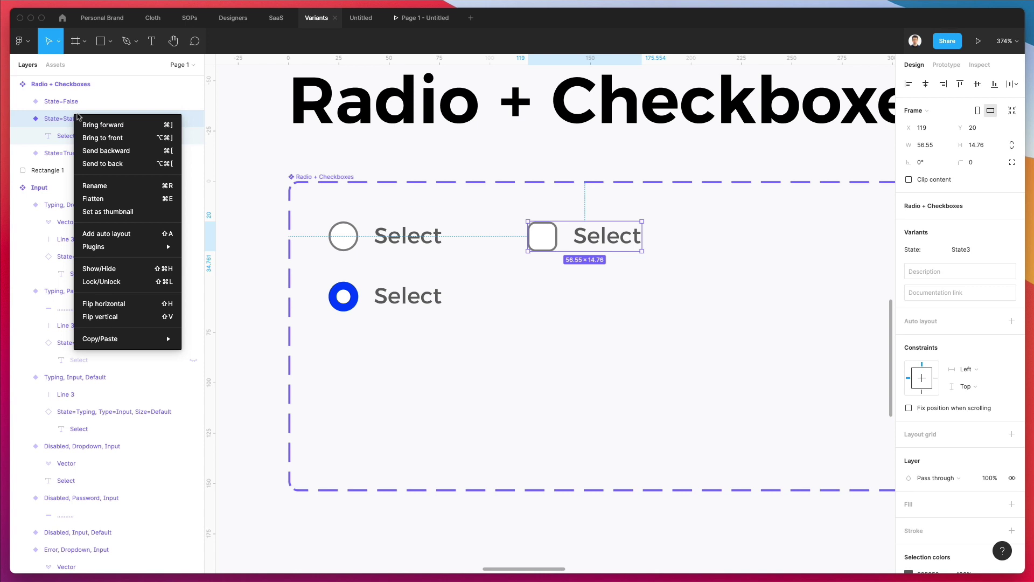
pyautogui.click(16, 204)
pyautogui.moveTo(60, 170); pyautogui.dragTo(66, 123)
pyautogui.click(707, 250)
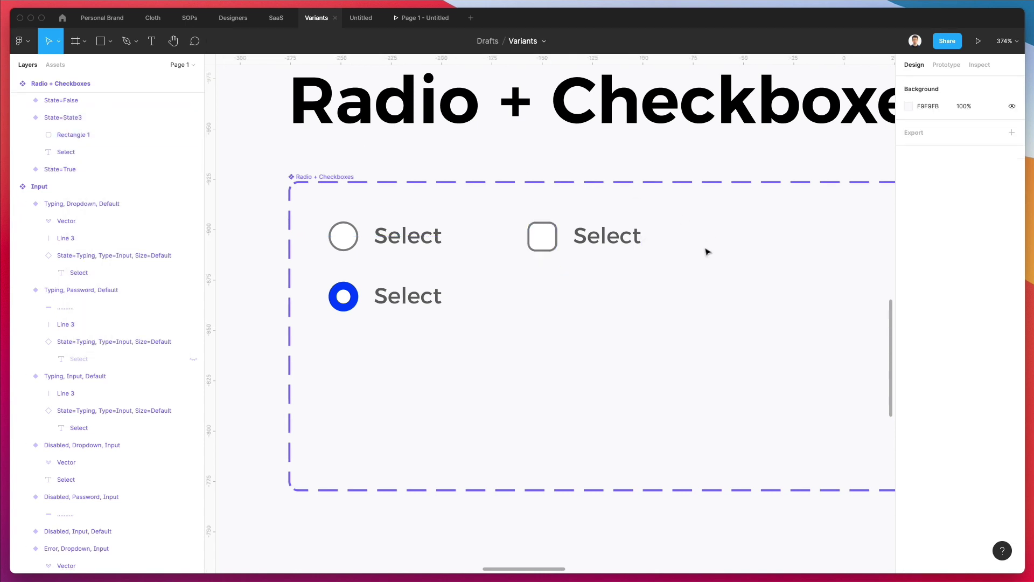
pyautogui.click(577, 234)
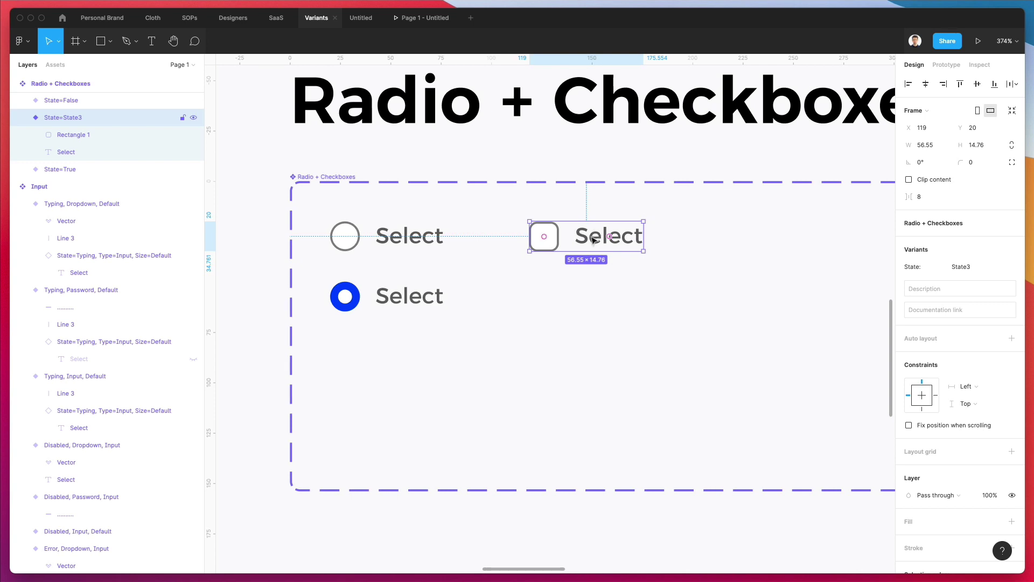
# Duplicate the empty checkbox variant below and fill its square with the radio blue
pyautogui.scroll(3, 591, 226)
pyautogui.moveTo(597, 281); pyautogui.dragTo(593, 345)
pyautogui.doubleClick(536, 341)
pyautogui.press('i')
pyautogui.click(359, 334)
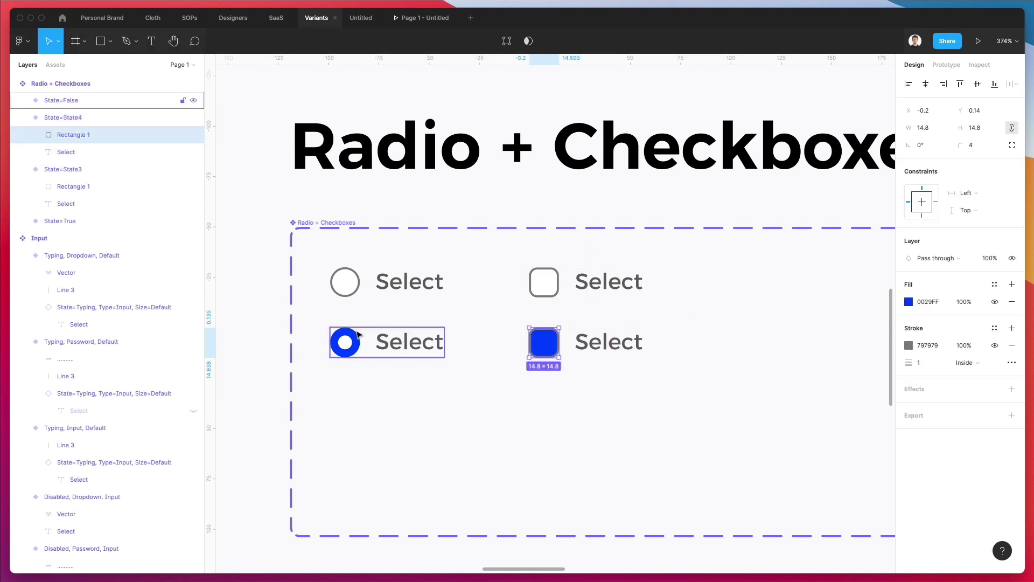
pyautogui.click(782, 334)
# Set the new checkbox square's outline colour to blue 0029FF
pyautogui.doubleClick(544, 341)
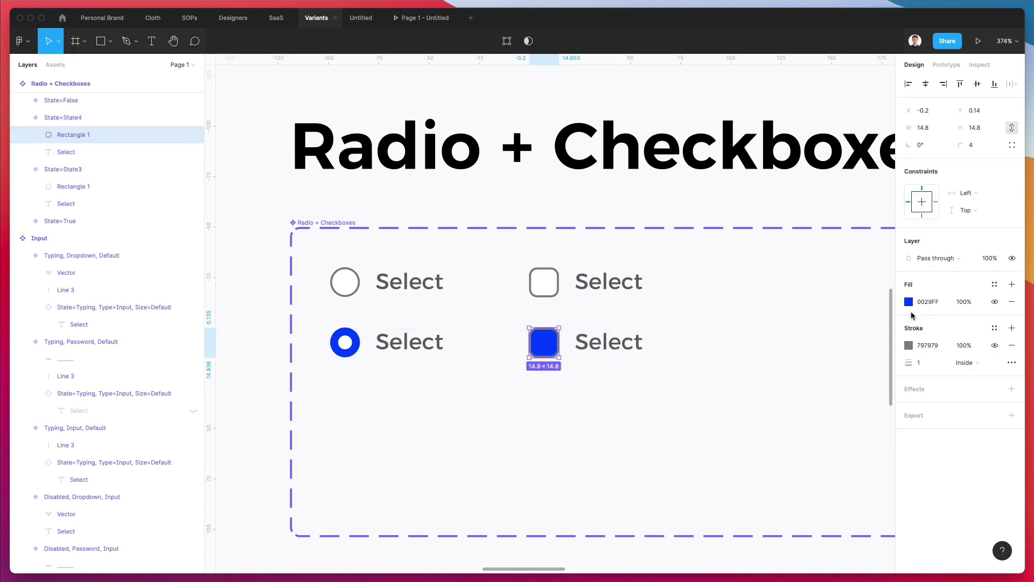
pyautogui.click(928, 302)
pyautogui.press('super+c')
pyautogui.click(928, 345)
pyautogui.press('super+v')
pyautogui.press('Return')
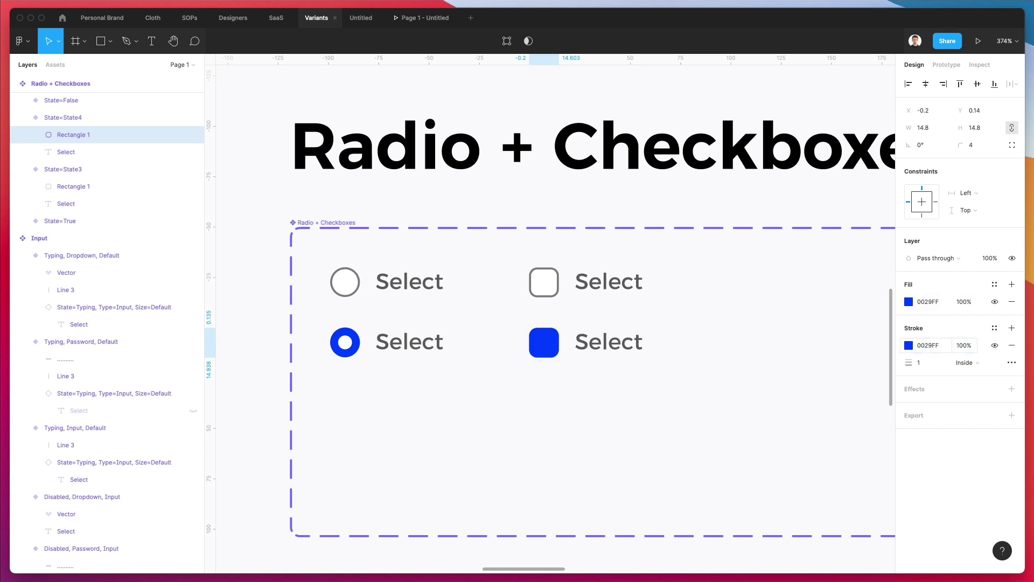
pyautogui.click(731, 384)
# Drag a 12 × 12 check icon from the Nucleo library onto the canvas
pyautogui.hotkey('alt', 'space')
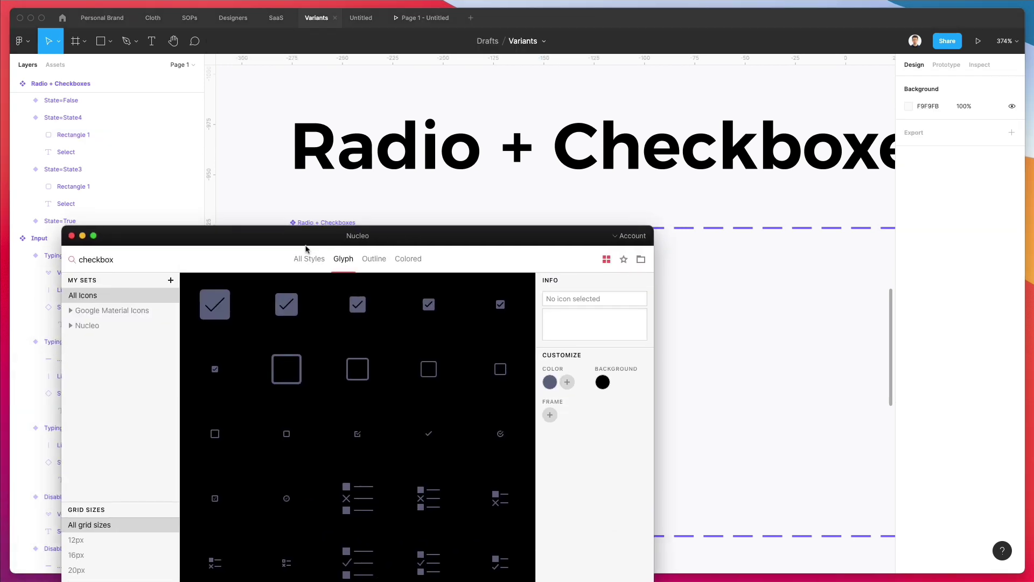
pyautogui.scroll(-1, 429, 404)
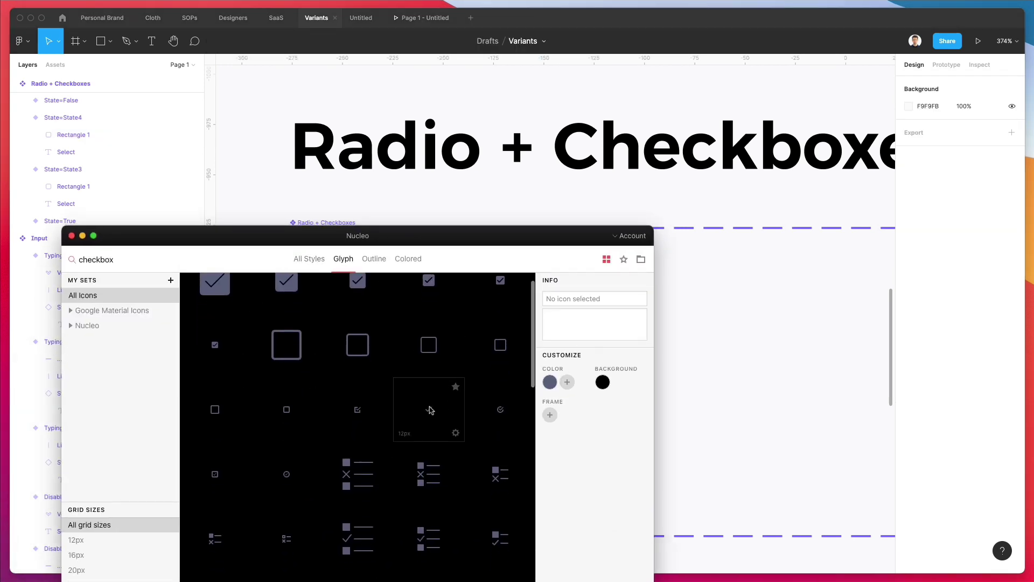
pyautogui.moveTo(429, 405); pyautogui.dragTo(704, 347)
pyautogui.scroll(2, 690, 360)
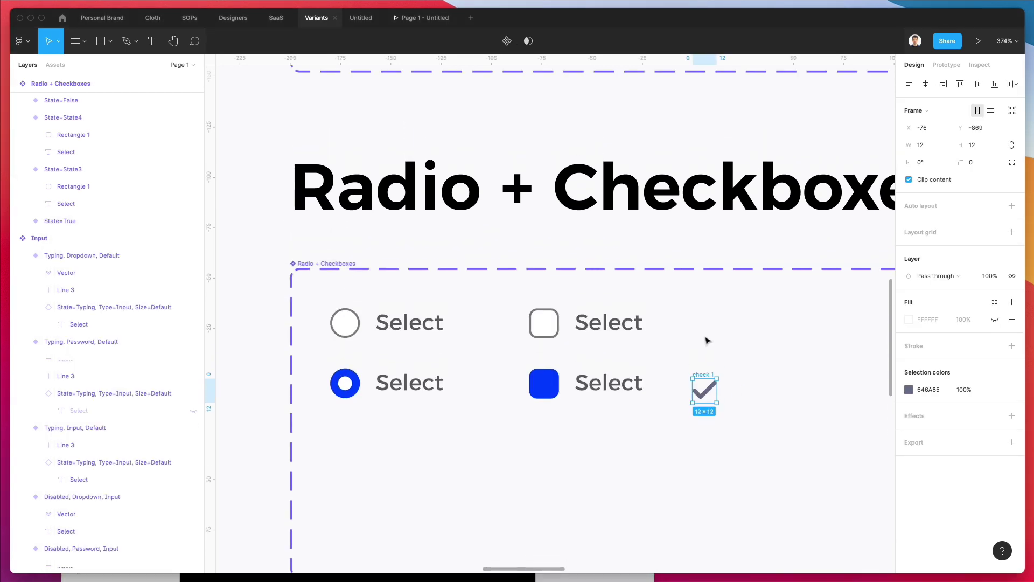
# Move the icon's white check mark into the blue State4 checkbox, nudged up one unit
pyautogui.click(688, 358)
pyautogui.doubleClick(706, 396)
pyautogui.scroll(5, 706, 396)
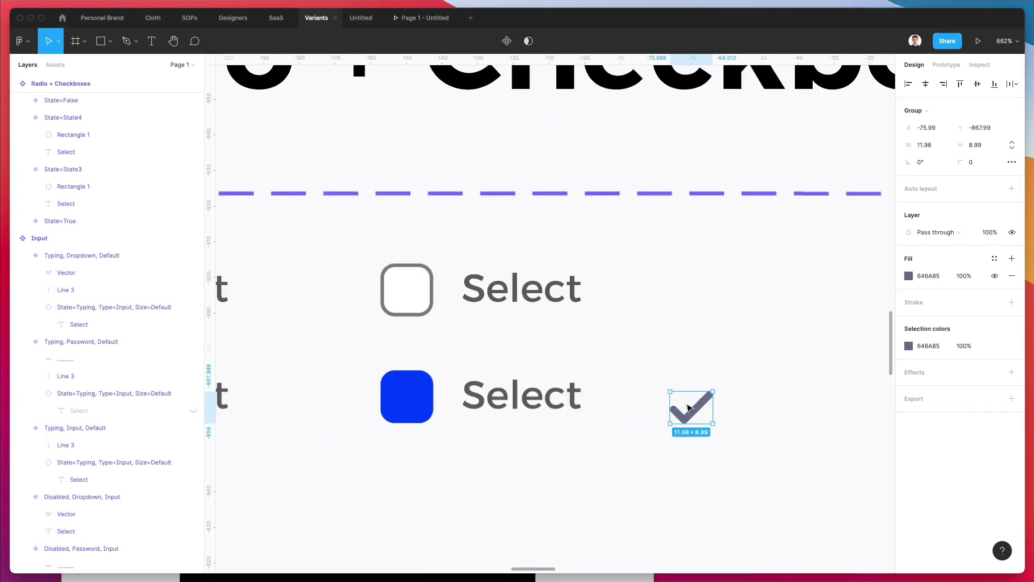
pyautogui.moveTo(699, 410); pyautogui.dragTo(426, 387)
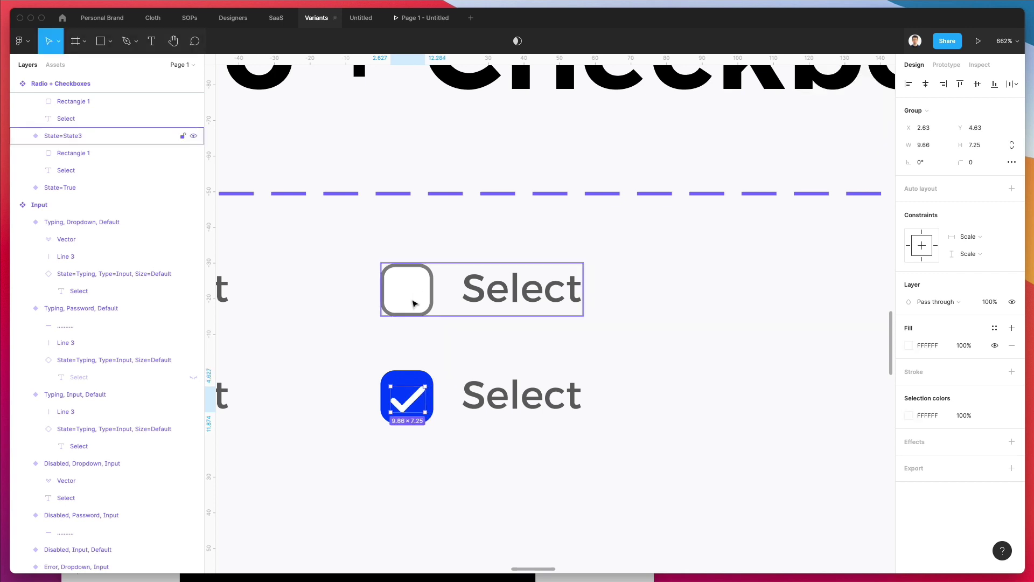
pyautogui.press('Up')
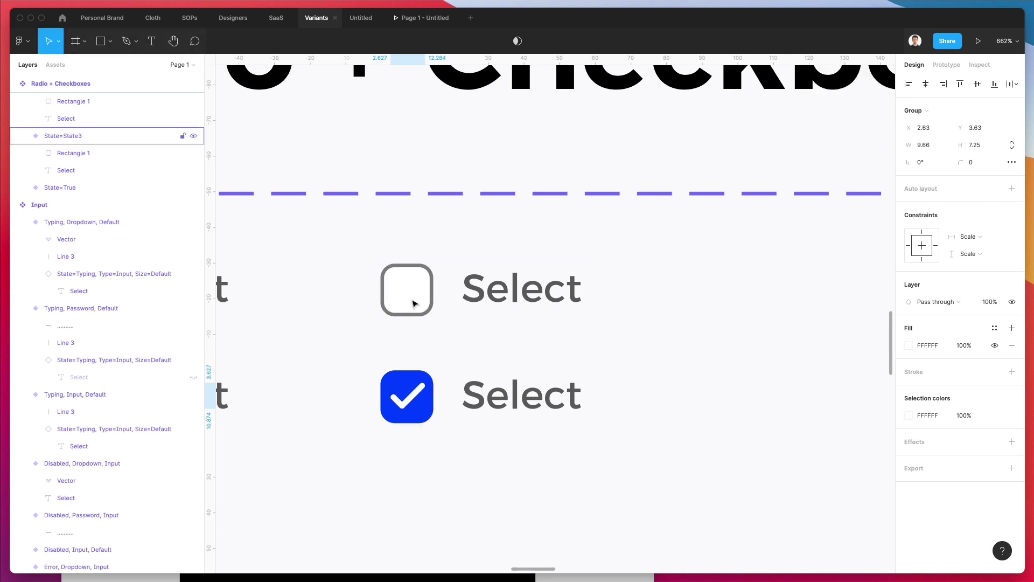
pyautogui.click(804, 289)
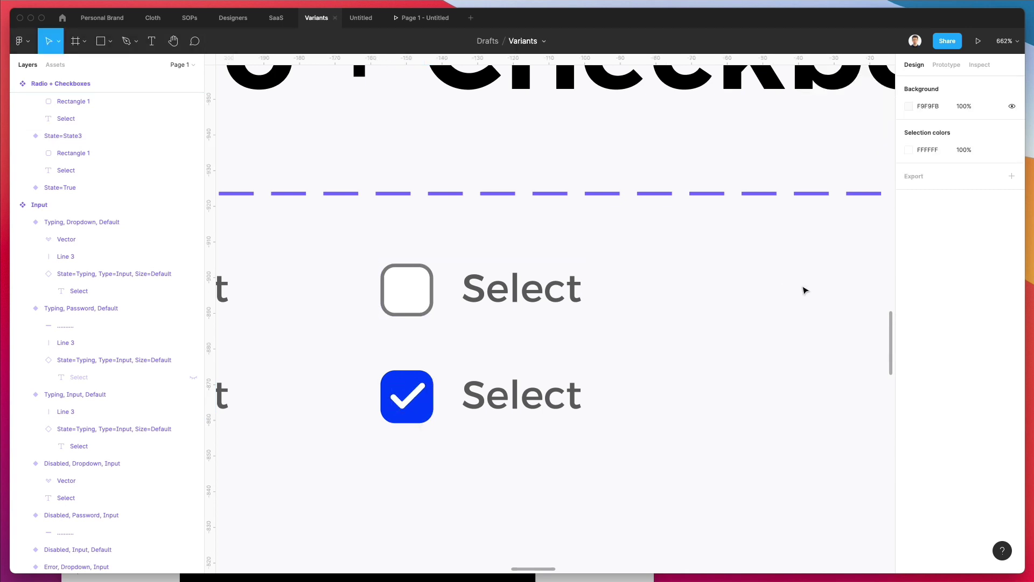
pyautogui.click(418, 398)
pyautogui.click(419, 398)
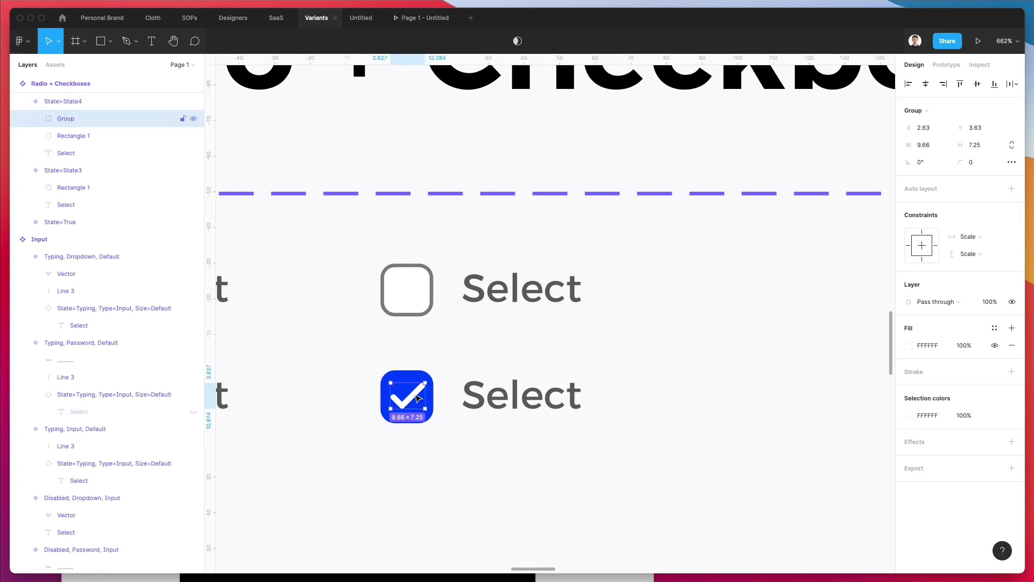
pyautogui.click(559, 342)
pyautogui.scroll(-5, 559, 342)
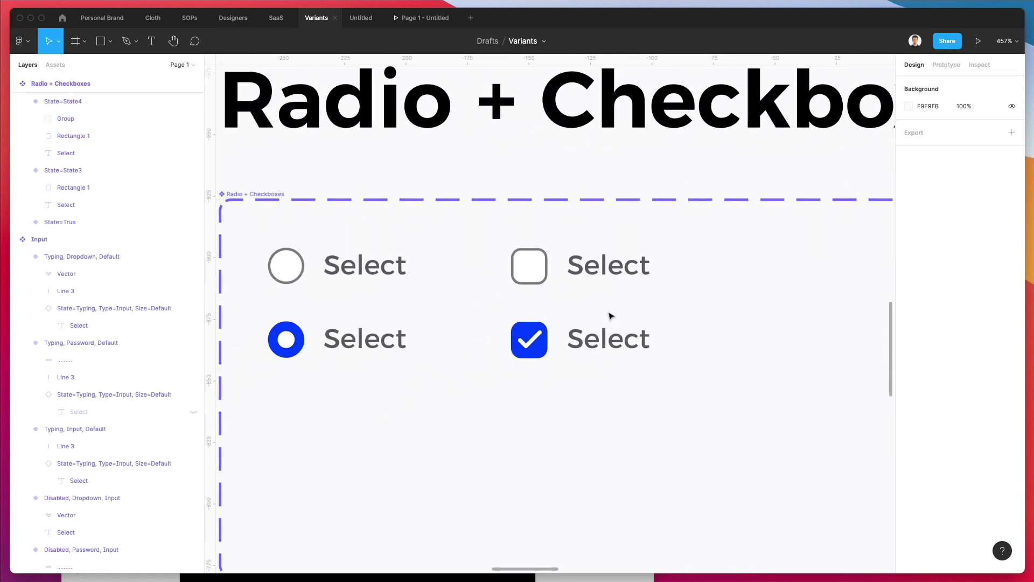
# Duplicate the checked variant below and delete the copy's check mark
pyautogui.click(591, 351)
pyautogui.moveTo(591, 351); pyautogui.dragTo(591, 406)
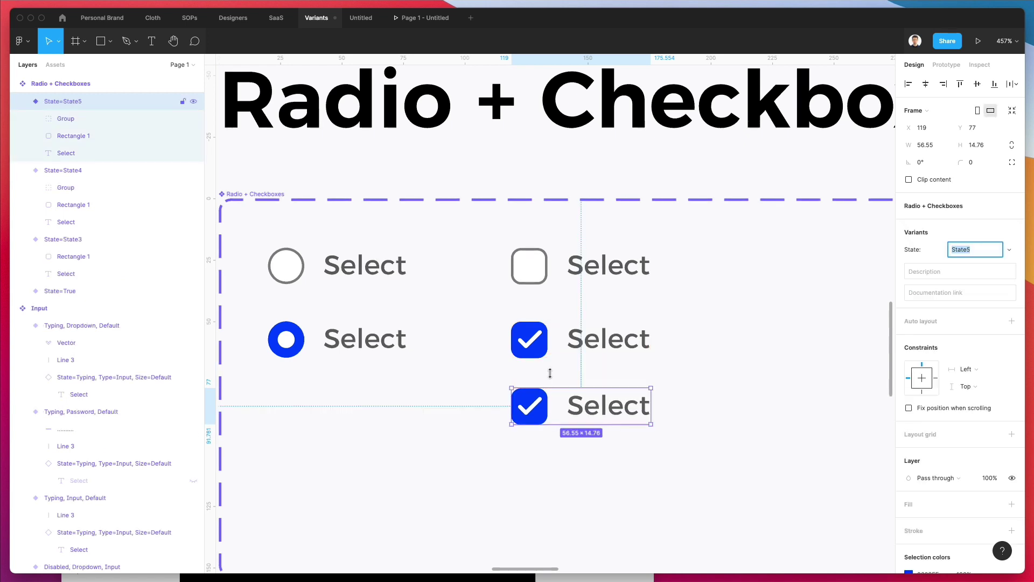
pyautogui.scroll(3, 550, 373)
pyautogui.scroll(3, 549, 374)
pyautogui.keyDown('super'); pyautogui.click(528, 420); pyautogui.keyUp('super')
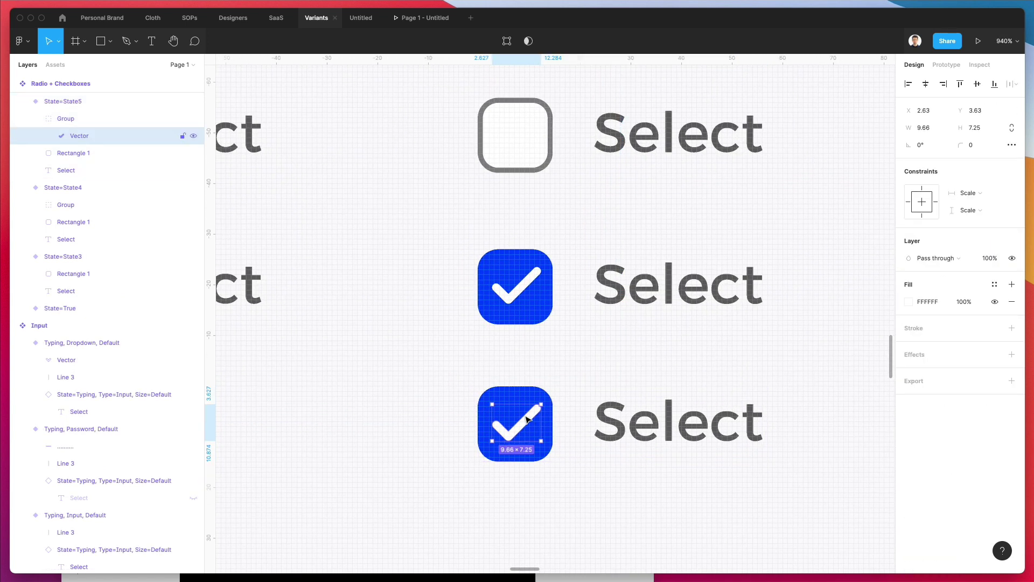
pyautogui.press('Delete')
pyautogui.click(527, 418)
pyautogui.scroll(-1, 522, 419)
# Draw a white bar with rounded ends (radius 73) across the copied blue square
pyautogui.press('r')
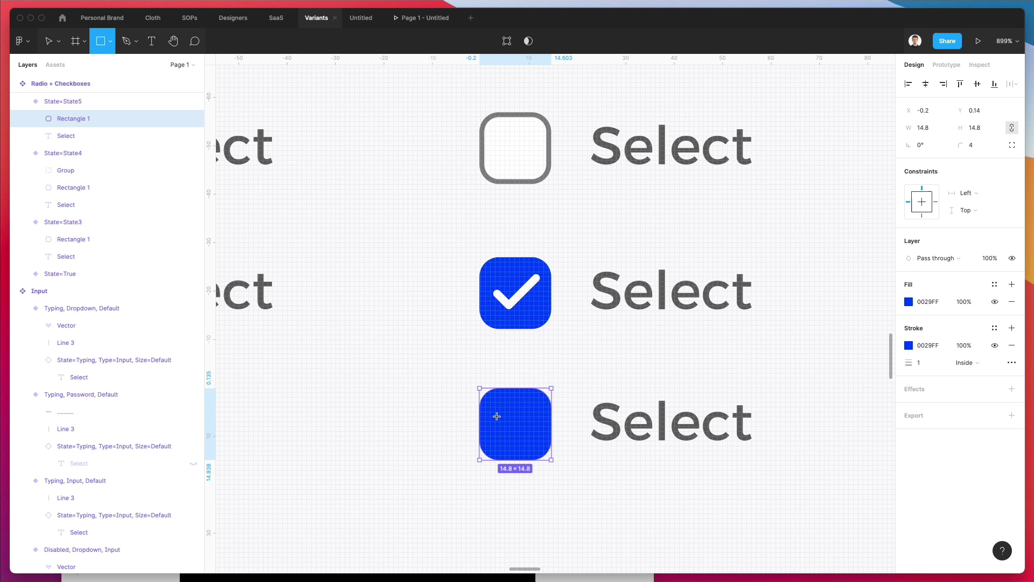
pyautogui.moveTo(501, 418); pyautogui.dragTo(543, 428)
pyautogui.press('Left')
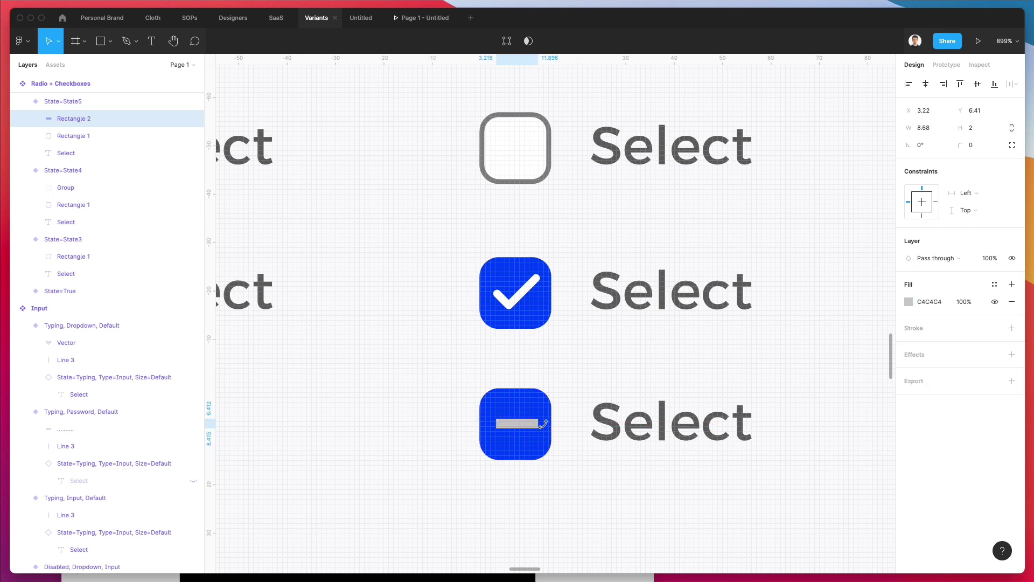
pyautogui.press('super+alt+v')
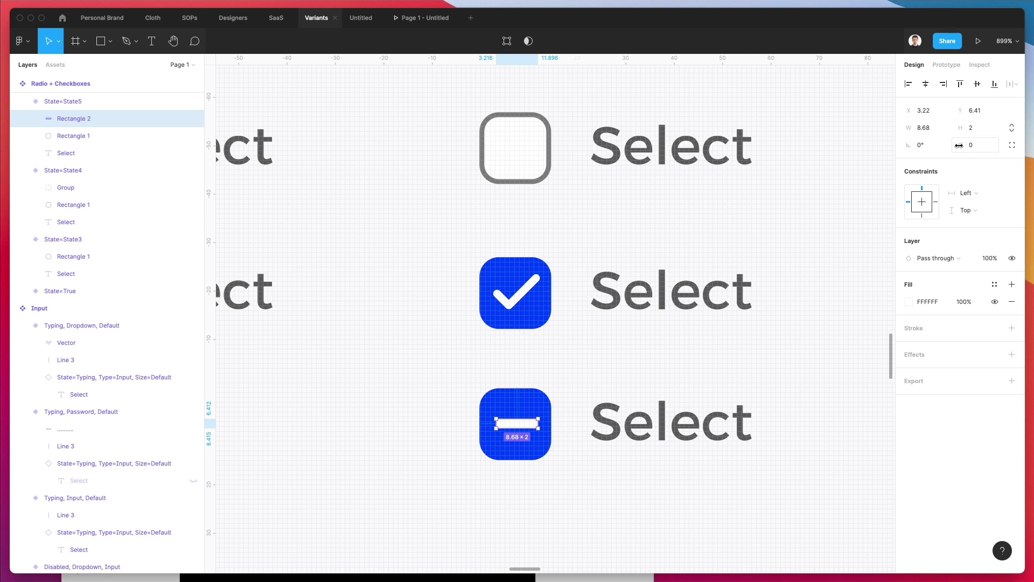
pyautogui.moveTo(959, 145); pyautogui.dragTo(716, 203)
pyautogui.press('Left')
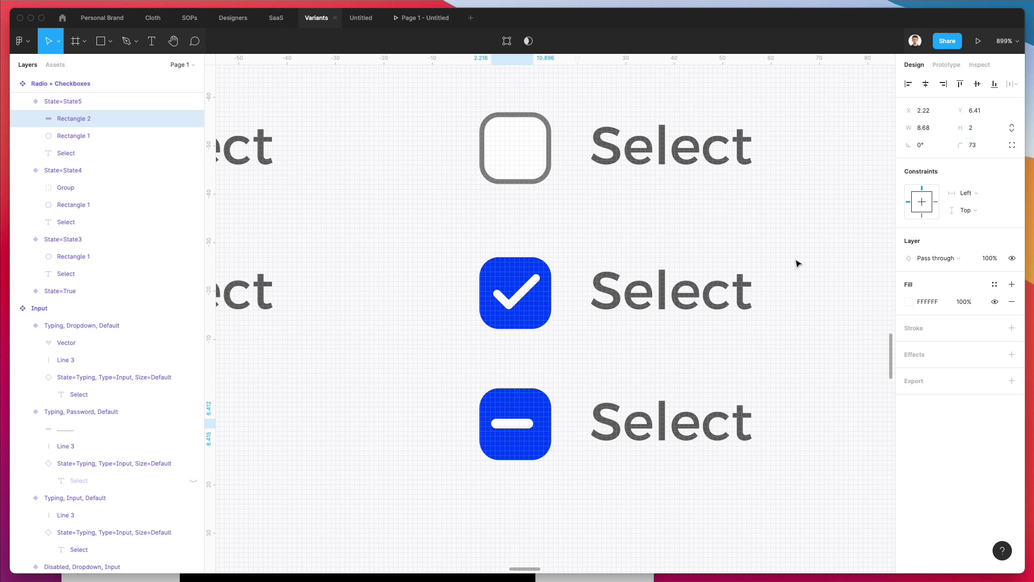
# Set the white dash's width to 8, making it 8 × 2
pyautogui.click(923, 128)
pyautogui.write('9')
pyautogui.press('Return')
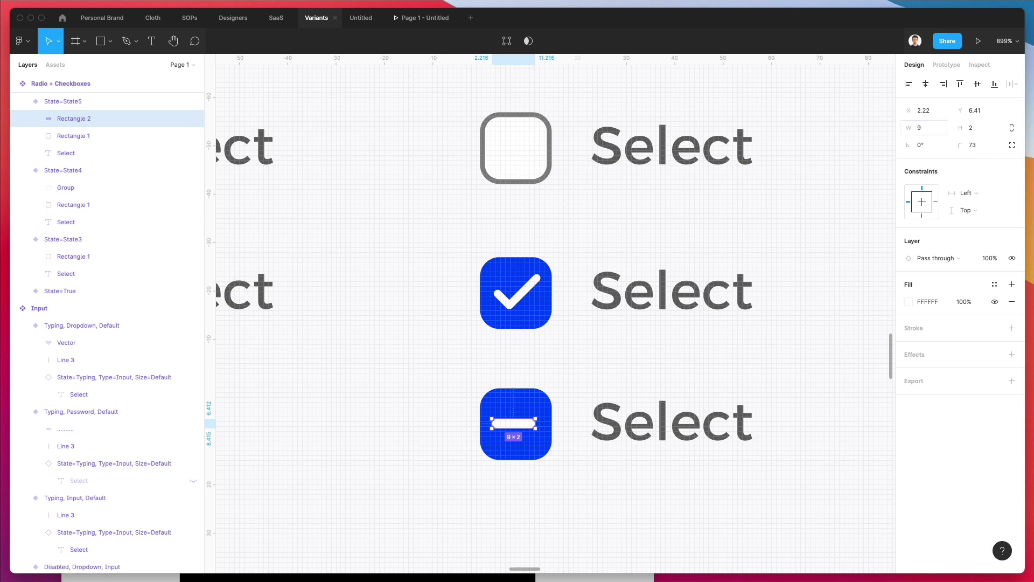
pyautogui.press('Return')
pyautogui.press('Escape')
pyautogui.click(927, 128)
pyautogui.press('Down')
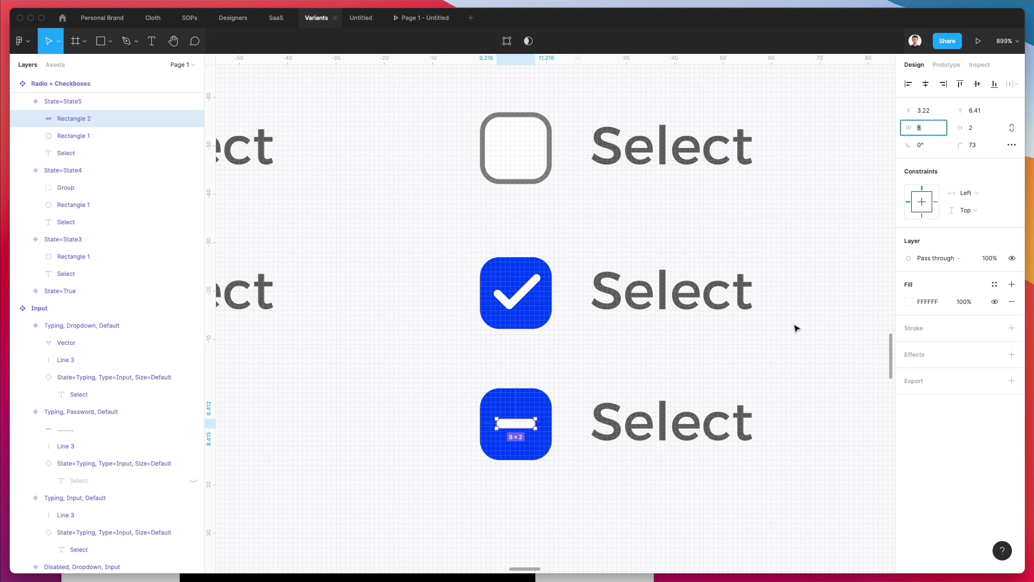
pyautogui.click(792, 323)
pyautogui.scroll(-3, 791, 319)
pyautogui.click(601, 391)
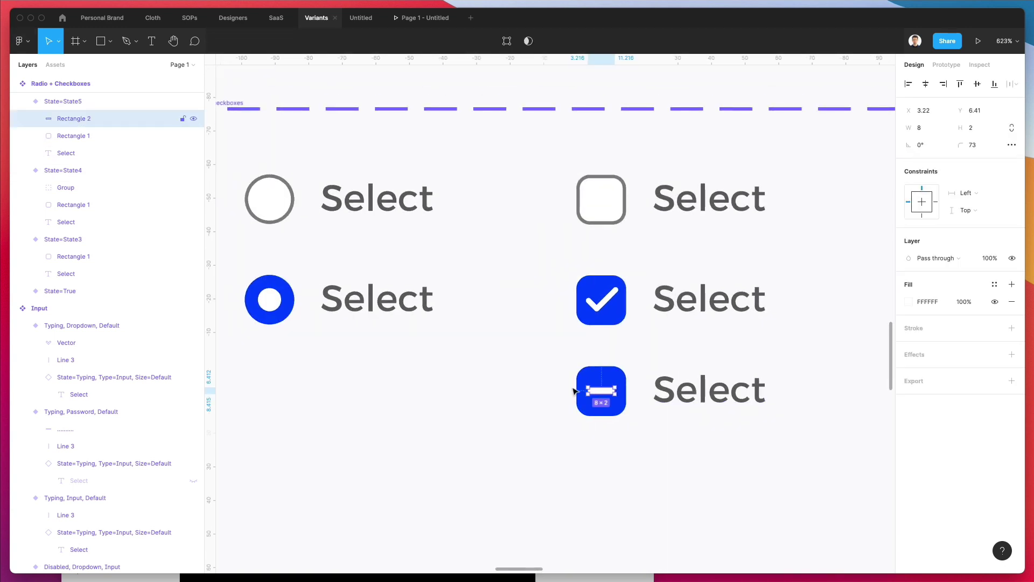
pyautogui.click(480, 377)
pyautogui.scroll(-2, 488, 372)
pyautogui.scroll(-1, 490, 373)
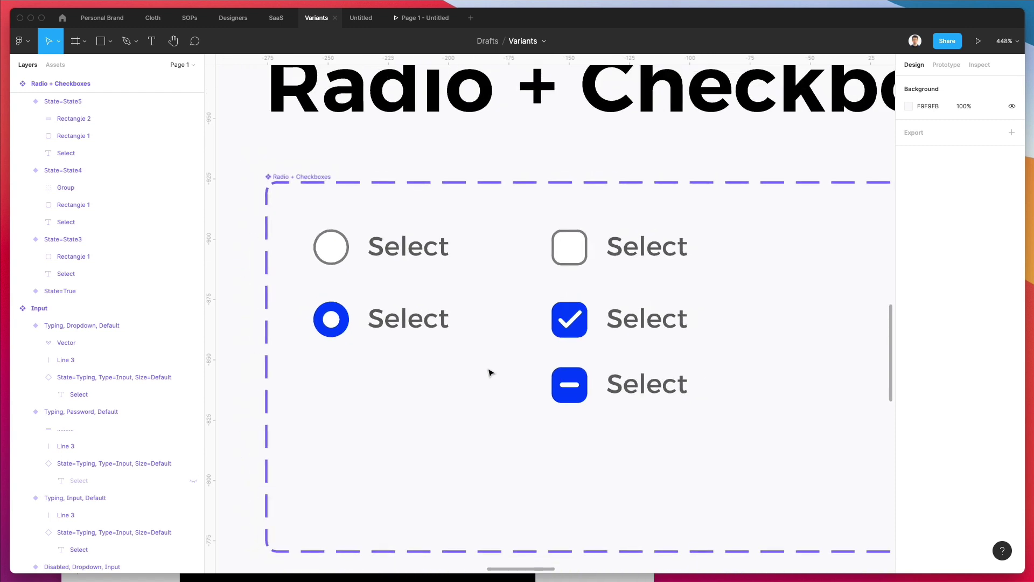
pyautogui.scroll(2, 490, 373)
pyautogui.scroll(-1, 490, 373)
pyautogui.scroll(-1, 491, 373)
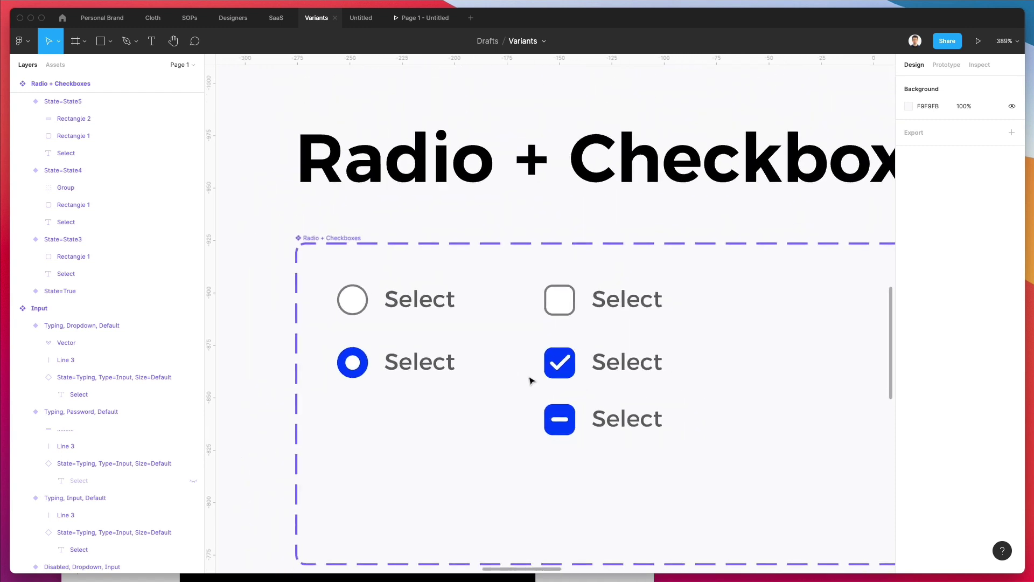
# Shift the minus checkbox variant down slightly
pyautogui.scroll(-2, 364, 367)
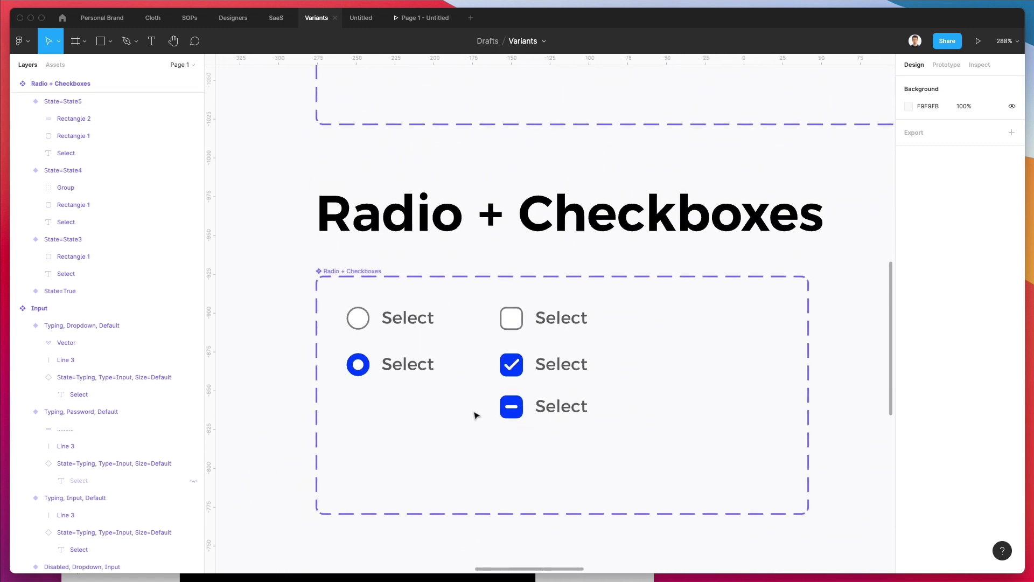
pyautogui.click(517, 404)
pyautogui.moveTo(561, 415); pyautogui.dragTo(564, 416)
pyautogui.click(641, 372)
# Rename the State3 variant to State=Unchecked
pyautogui.click(528, 322)
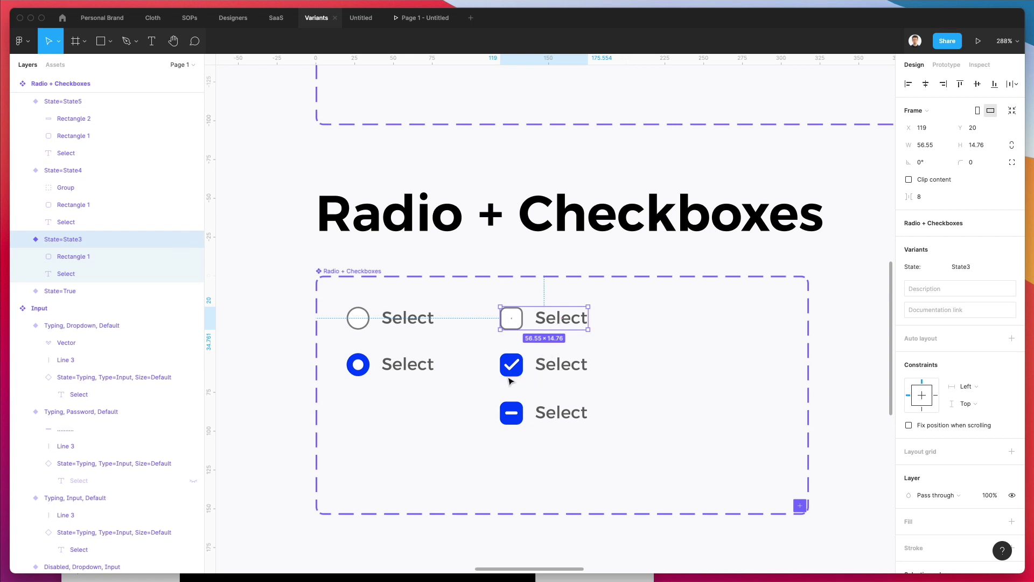
pyautogui.scroll(5, 530, 322)
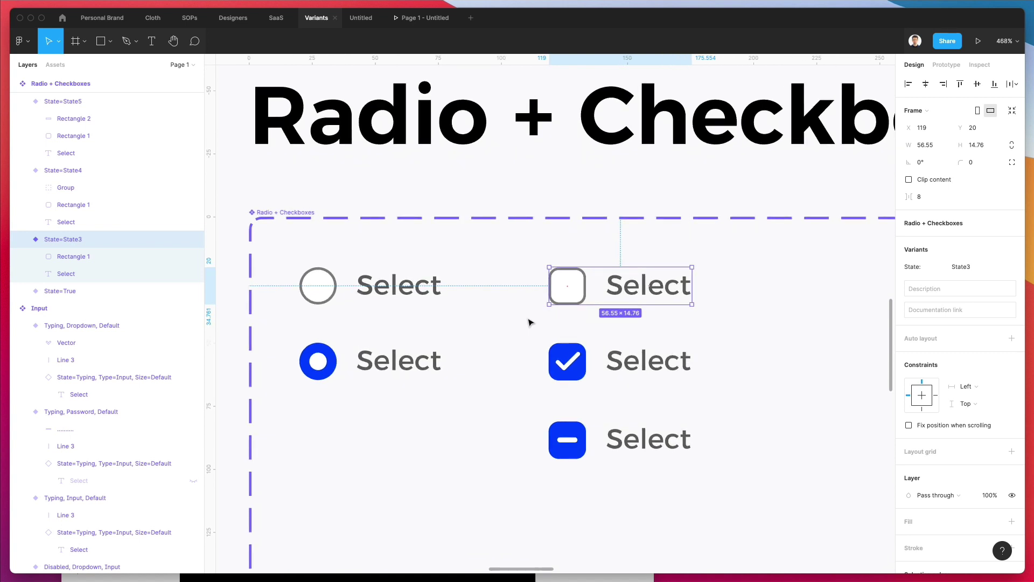
pyautogui.press('super+r')
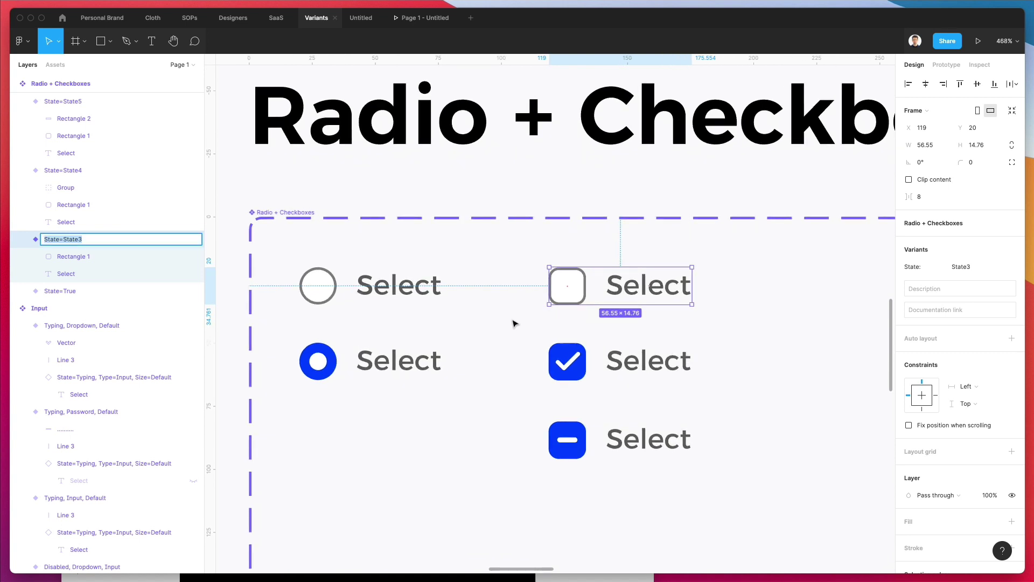
pyautogui.press('Right')
pyautogui.hotkey('alt', 'shift', 'Left')
pyautogui.press('Return')
# Rename the State4 variant to State=Checked
pyautogui.click(609, 370)
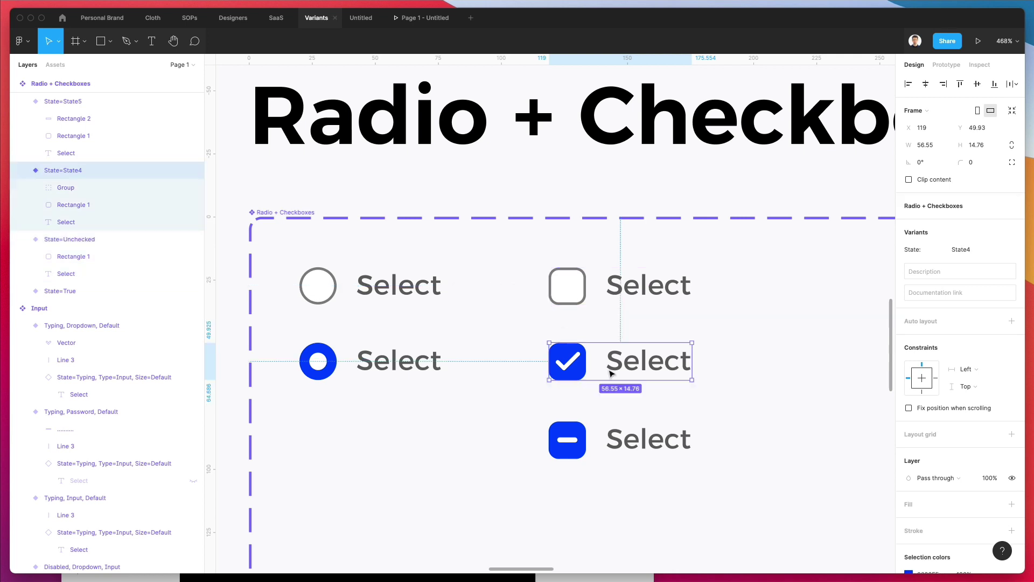
pyautogui.press('super+r')
pyautogui.press('Right')
pyautogui.hotkey('alt', 'shift', 'Left')
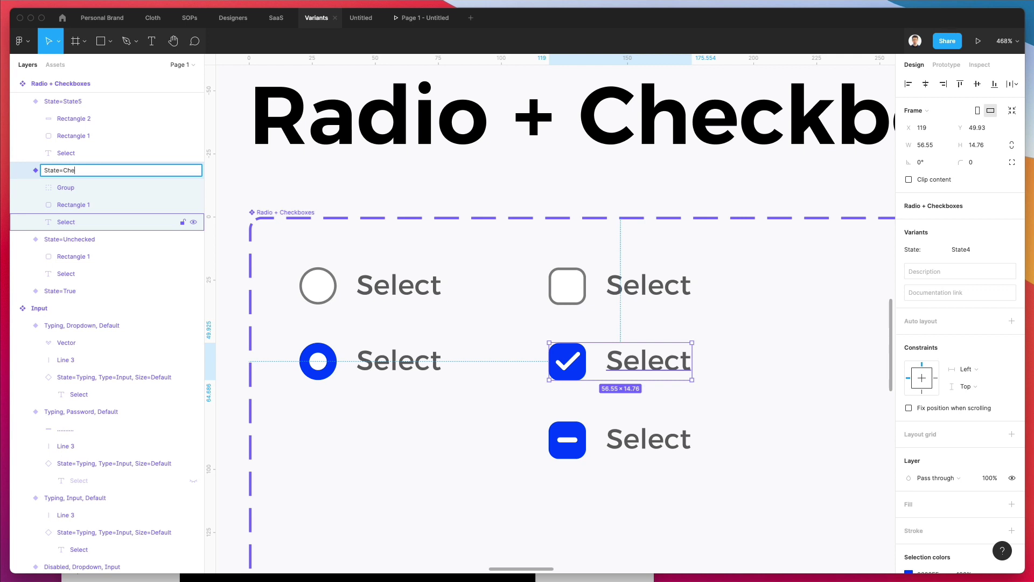
pyautogui.write('Checked')
pyautogui.press('Return')
# Rename the State5 variant to State=Null
pyautogui.click(620, 439)
pyautogui.press('super+r')
pyautogui.press('Right')
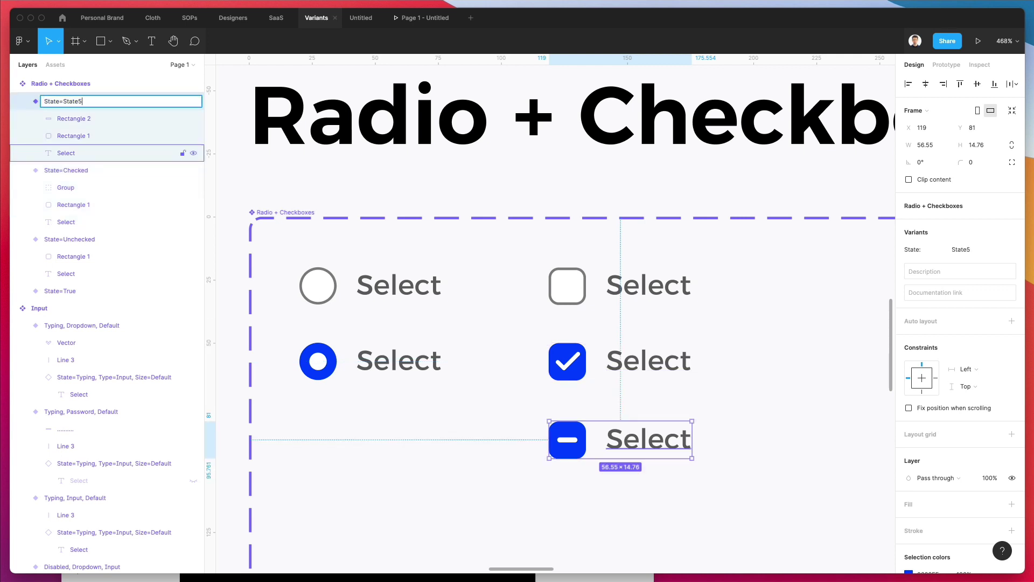
pyautogui.write('Null')
pyautogui.press('Return')
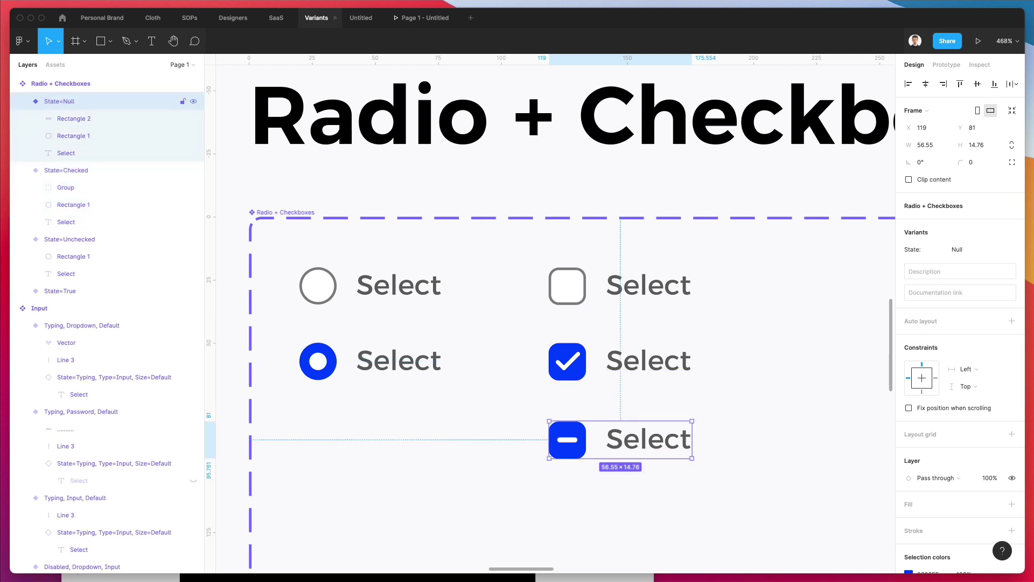
# Prefix both radio variant names with 'Type=Radio,' so they carry a Radio type
pyautogui.click(365, 282)
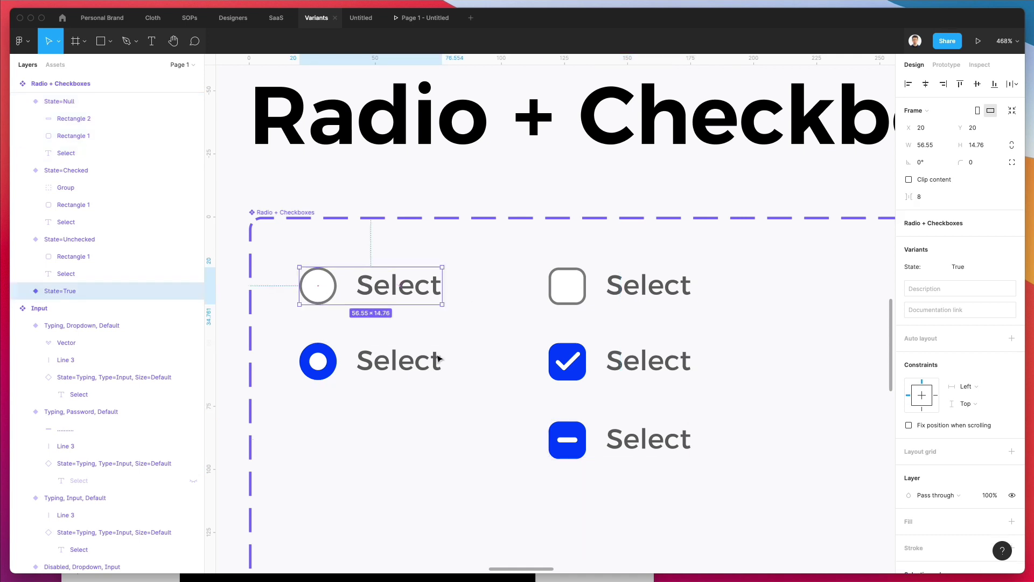
pyautogui.click(439, 360)
pyautogui.click(599, 278)
pyautogui.click(619, 366)
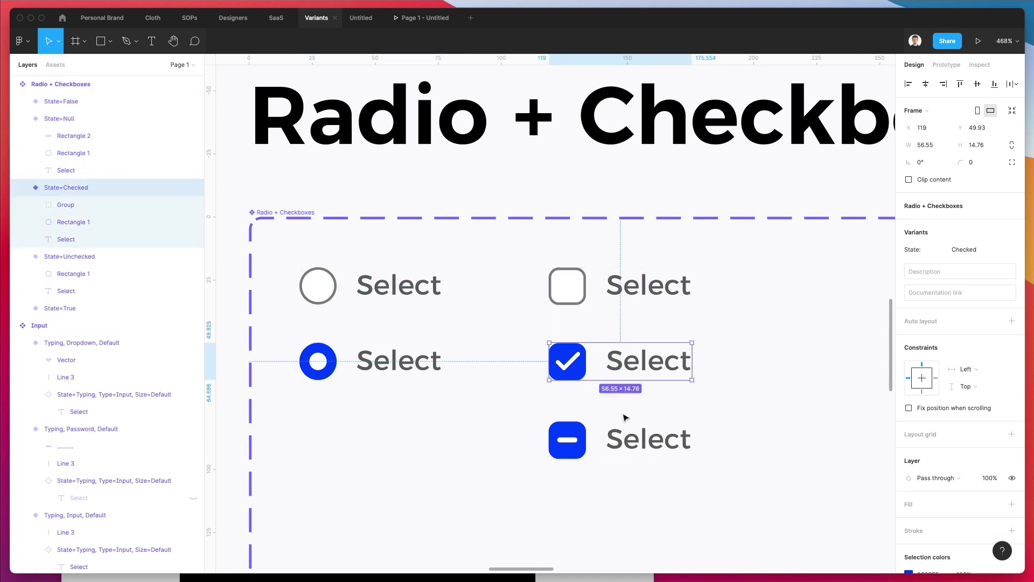
pyautogui.click(614, 440)
pyautogui.click(408, 288)
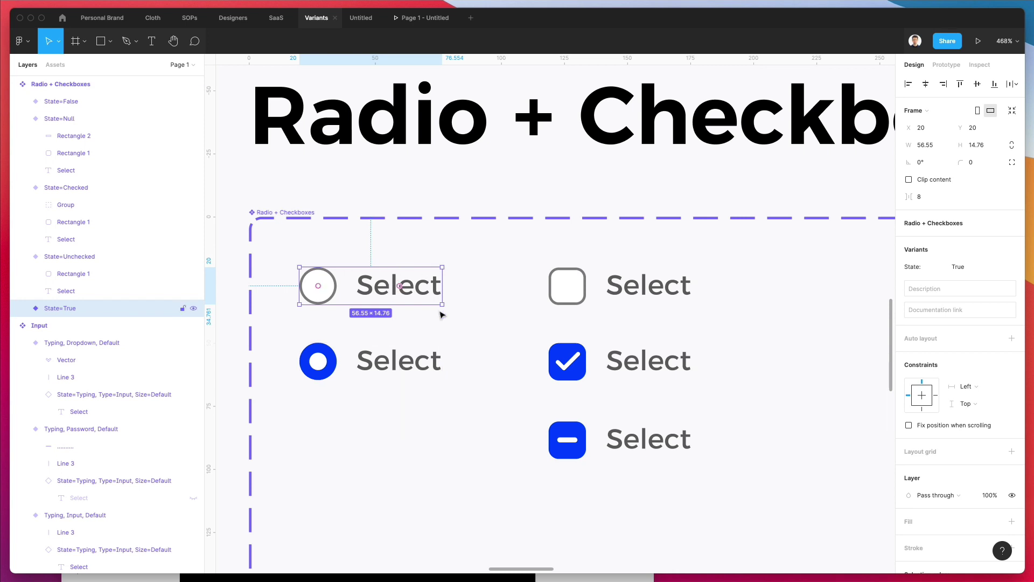
pyautogui.scroll(-1, 439, 324)
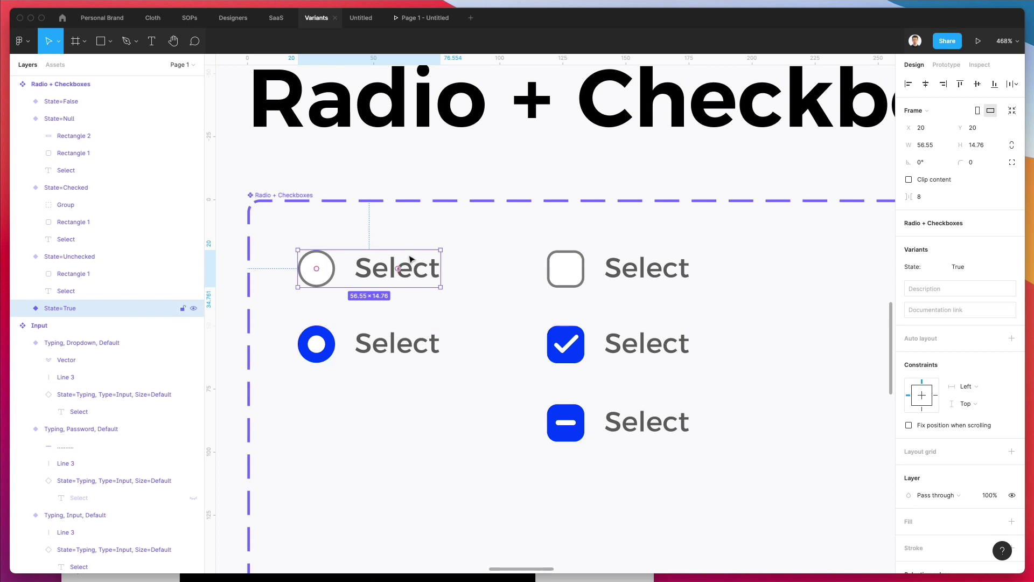
pyautogui.press('super+r')
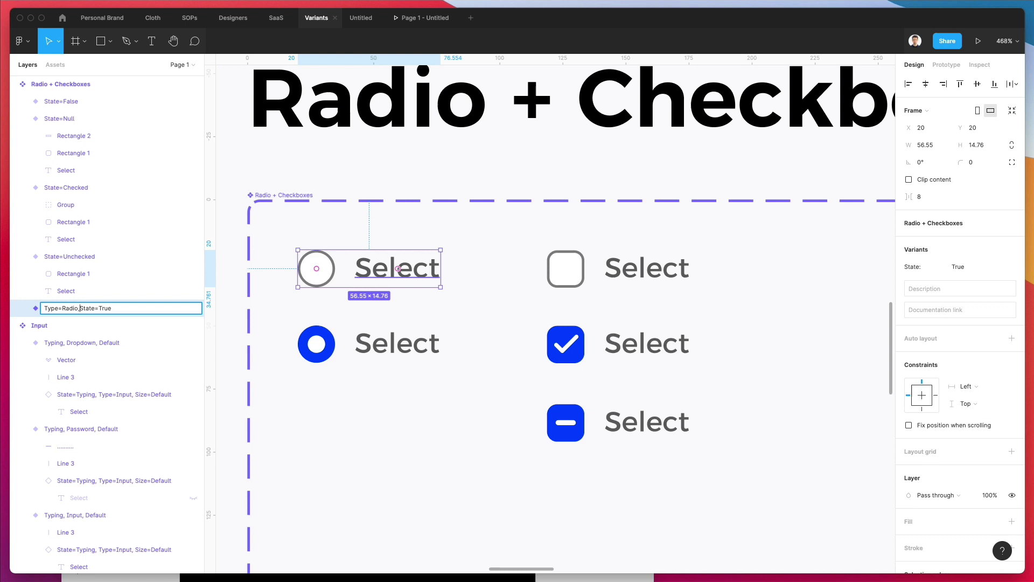
pyautogui.write('Type=Radio,')
pyautogui.press('Return')
pyautogui.click(382, 338)
pyautogui.press('super+r')
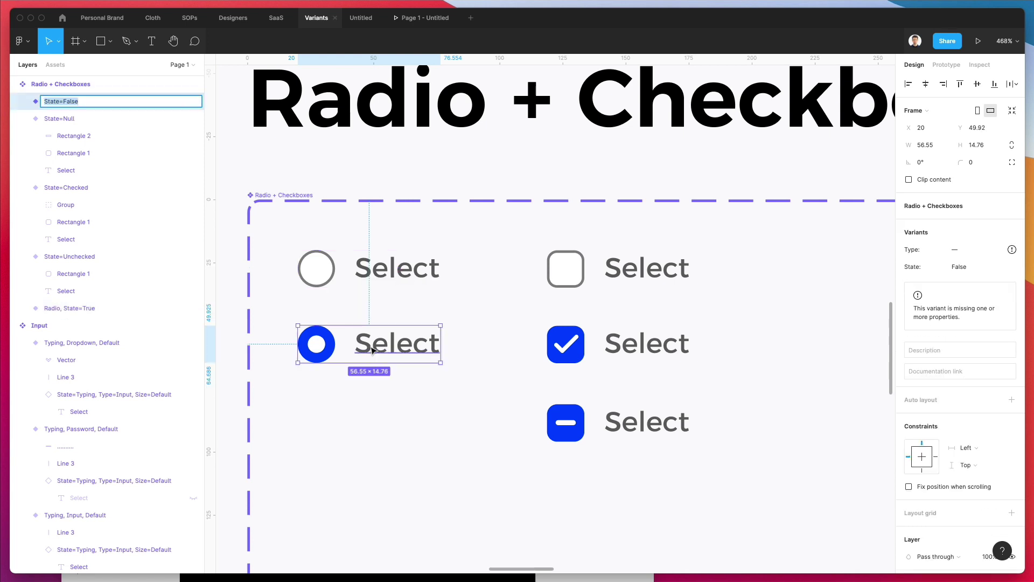
pyautogui.press('Left')
pyautogui.write('Type=Radio,')
pyautogui.press('Return')
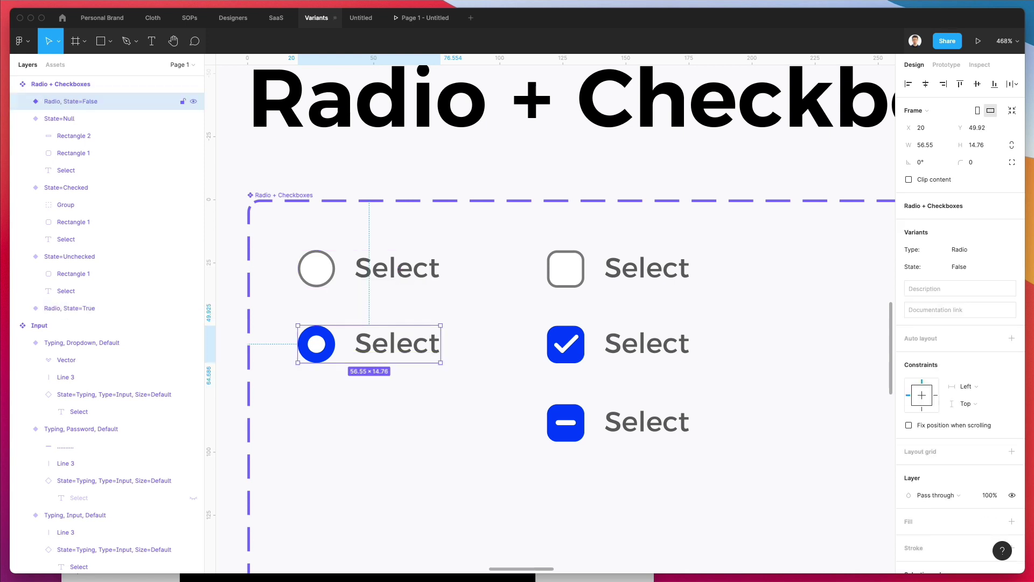
# Rename the unchecked checkbox variant with a 'Type=Checkbox,' prefix and copy that prefix
pyautogui.click(570, 267)
pyautogui.press('super+r')
pyautogui.press('Left')
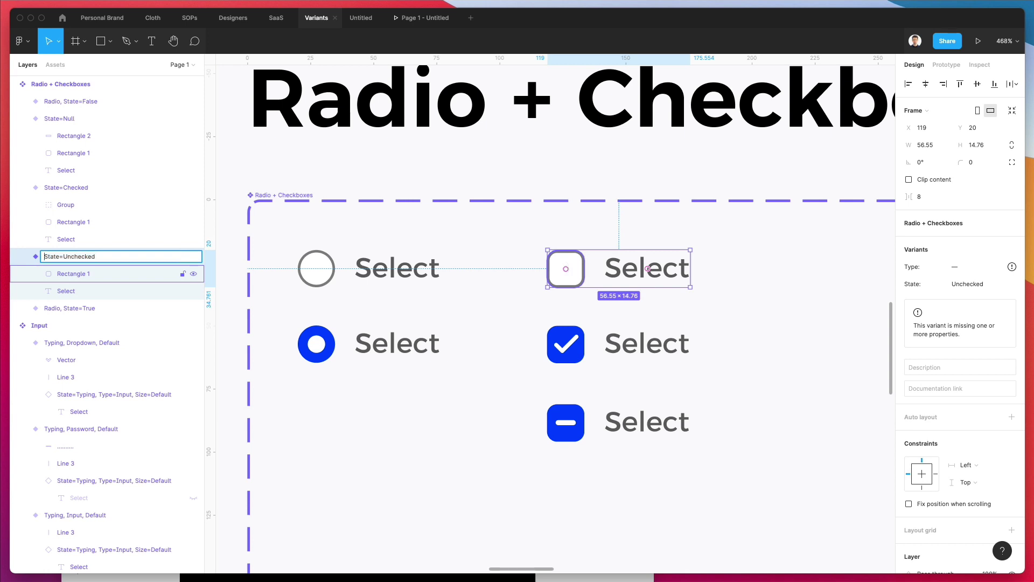
pyautogui.write('Type=Radio,')
pyautogui.write('Chec')
pyautogui.press('shift+super+Left')
pyautogui.press('super+c')
pyautogui.press('Return')
pyautogui.click(605, 341)
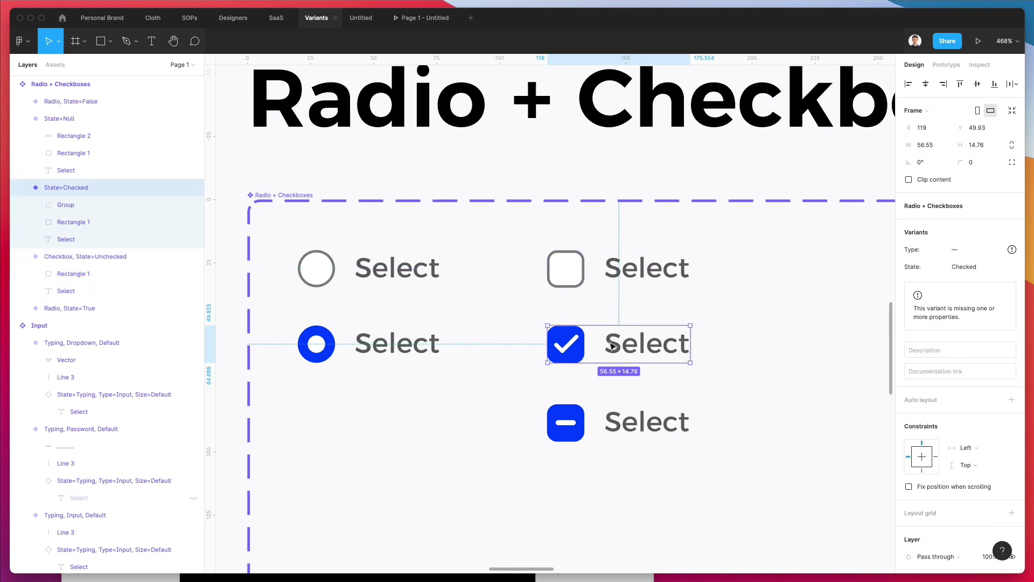
pyautogui.click(612, 341)
pyautogui.press('super+r')
pyautogui.press('Left')
pyautogui.press('super+v')
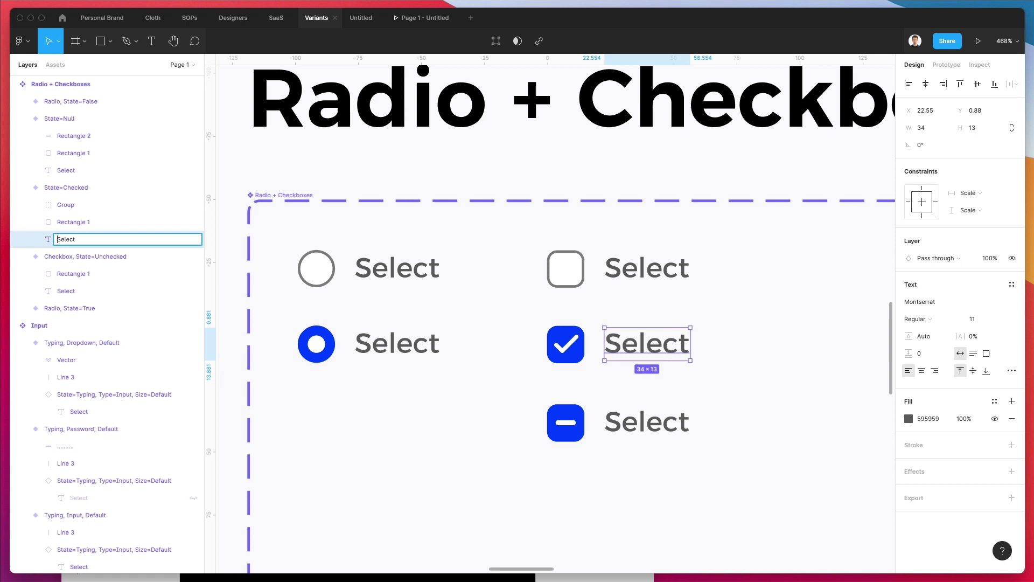
pyautogui.click(802, 344)
# Add the 'Type=Checkbox,' prefix to the Checked and Null checkbox variant names
pyautogui.click(688, 346)
pyautogui.press('super+r')
pyautogui.press('Left')
pyautogui.write('Type=Checkbox,')
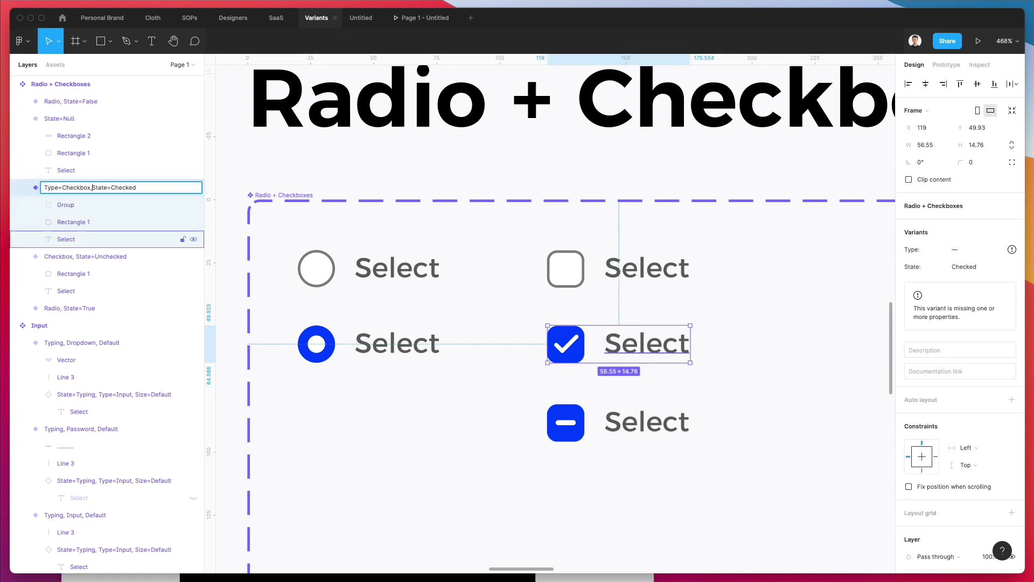
pyautogui.press('Return')
pyautogui.click(620, 423)
pyautogui.press('super+r')
pyautogui.press('Left')
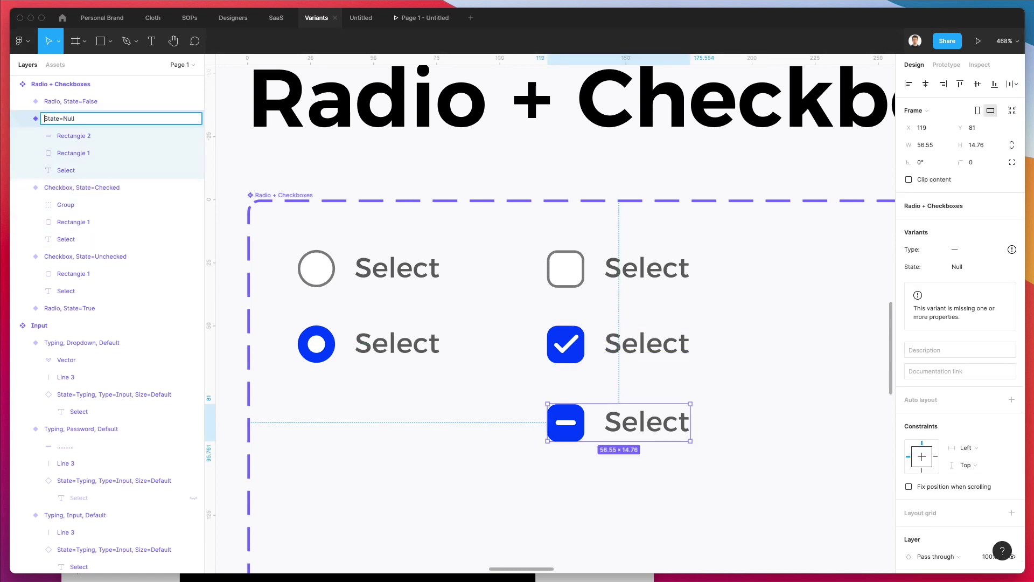
pyautogui.write('Type=Checkbox,')
pyautogui.press('Return')
pyautogui.click(791, 331)
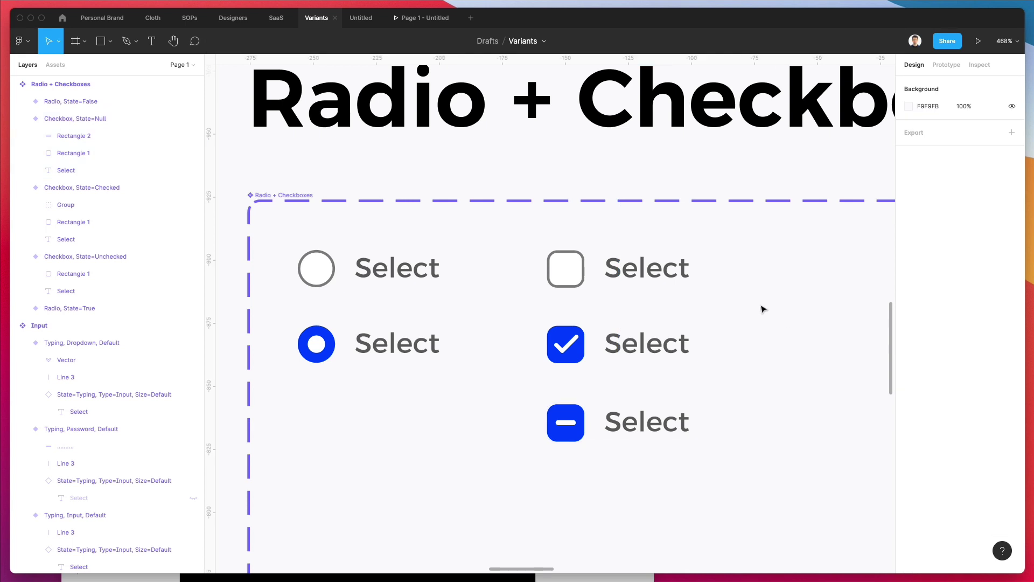
# Pan to the radio instance near the password field and display the local components in Assets
pyautogui.scroll(-5, 762, 309)
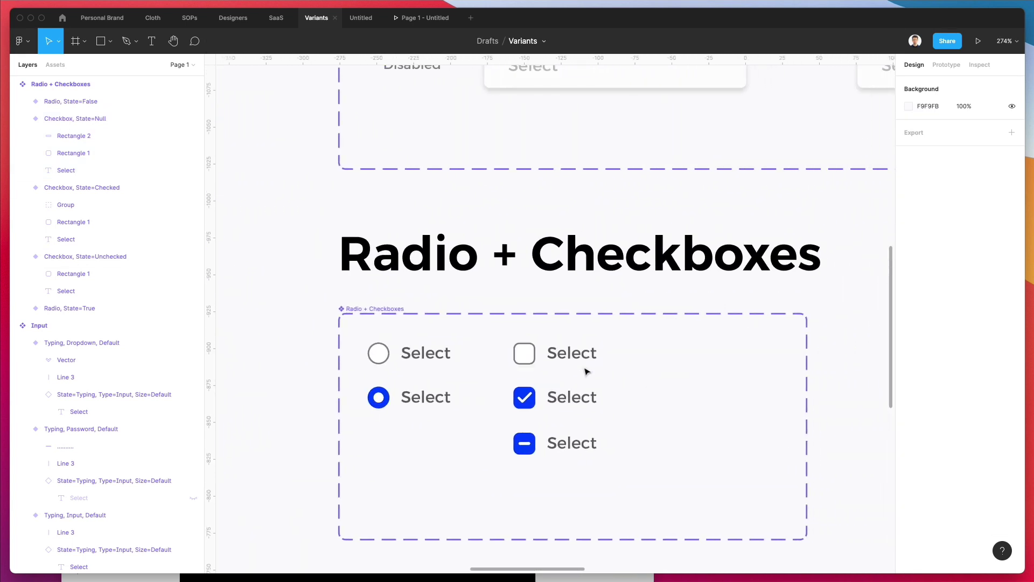
pyautogui.click(577, 359)
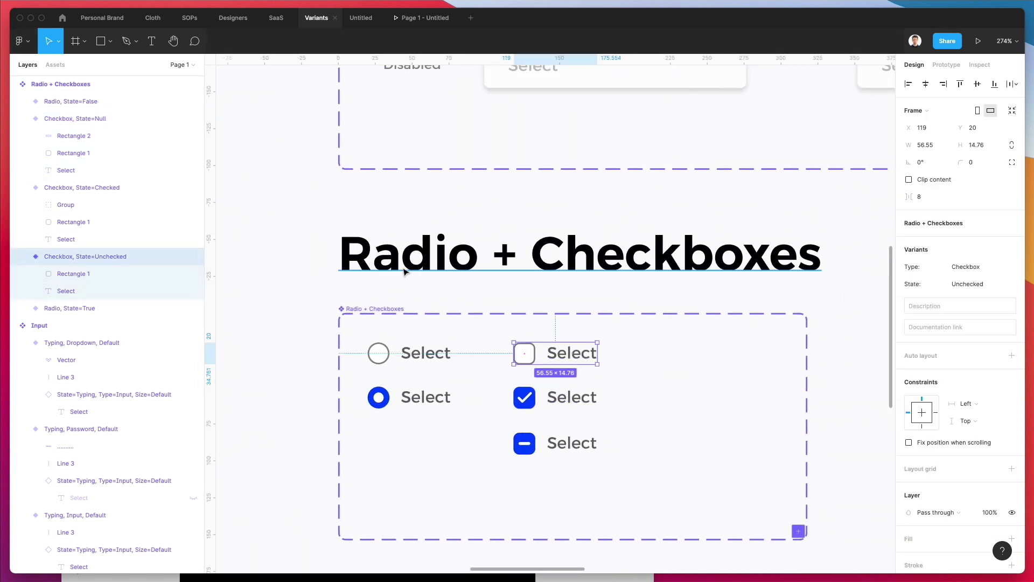
pyautogui.scroll(10, 440, 266)
pyautogui.hscroll(15, 440, 265)
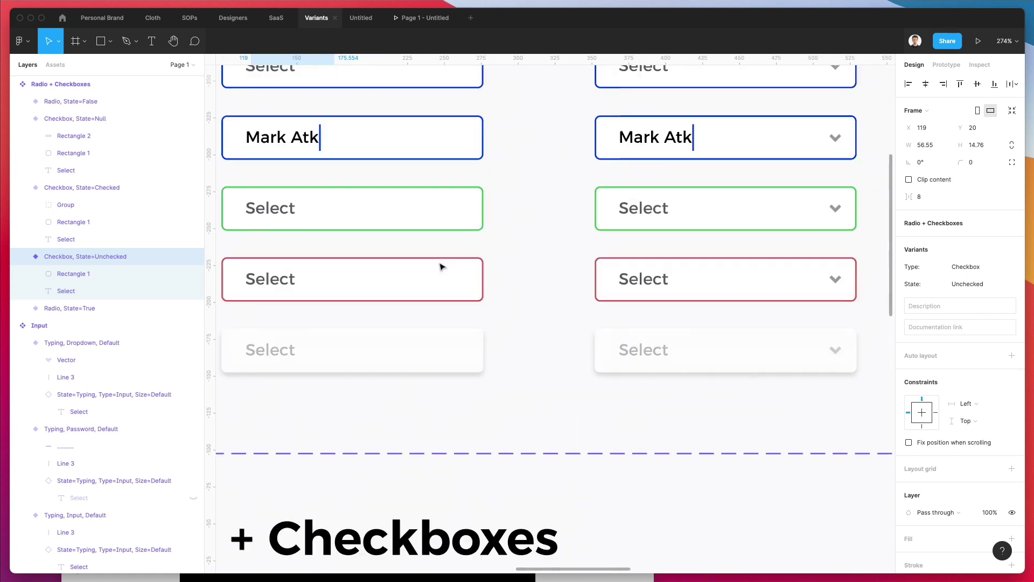
pyautogui.hscroll(15, 441, 266)
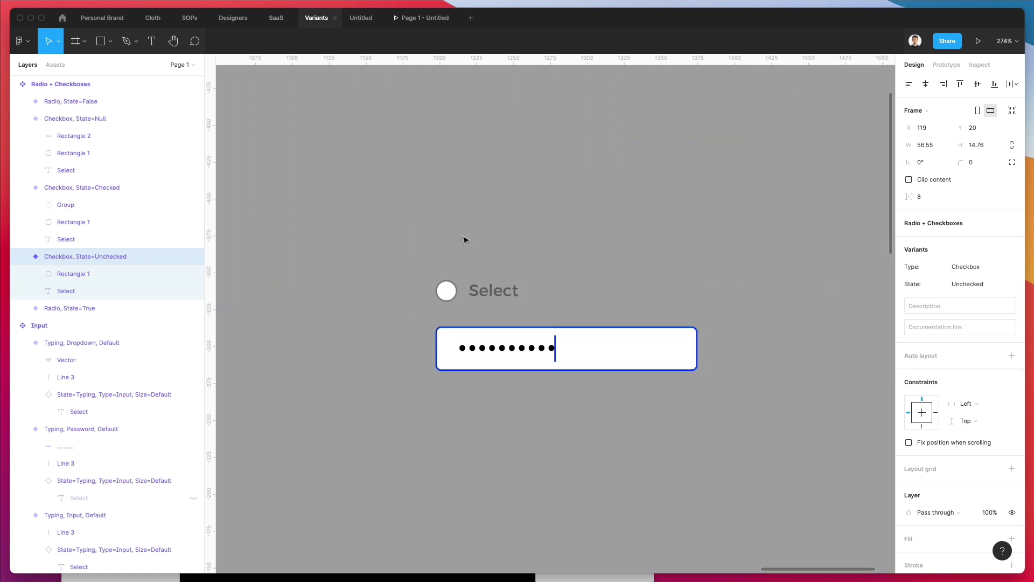
pyautogui.click(465, 239)
pyautogui.click(54, 64)
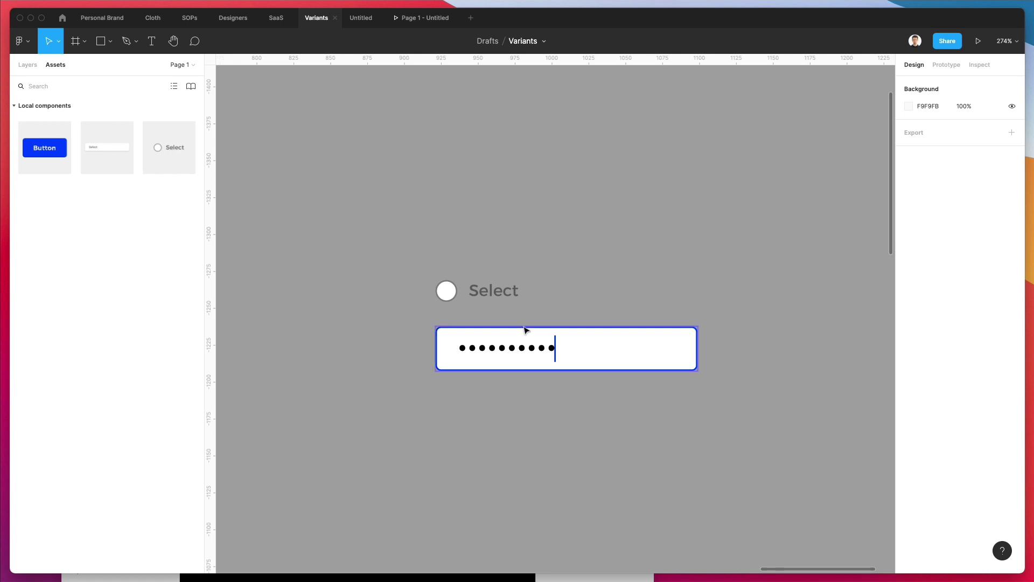
# Switch the instance between Checkbox and Radio types, then try its Unchecked, Checked and Null states
pyautogui.click(497, 285)
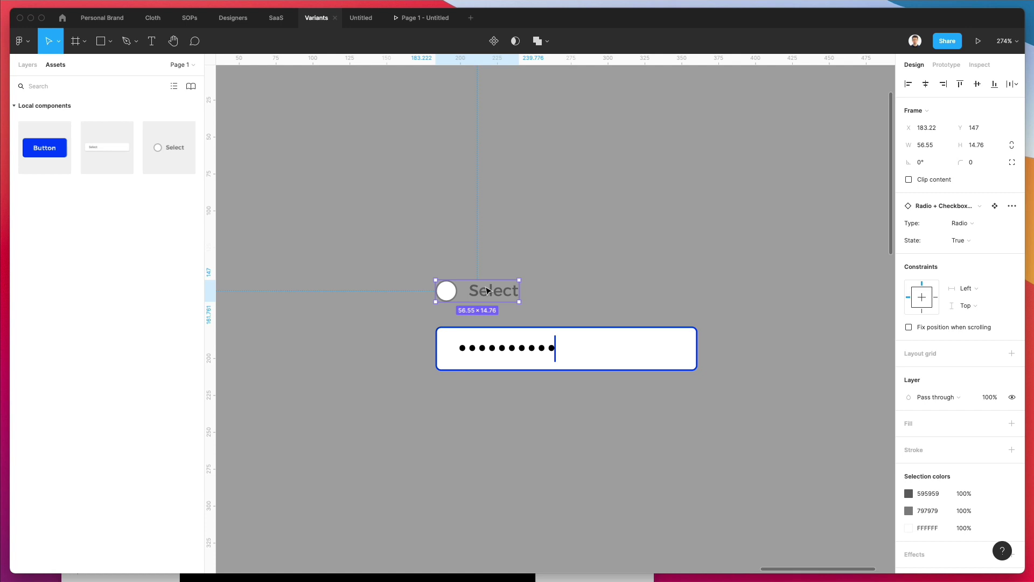
pyautogui.scroll(5, 486, 291)
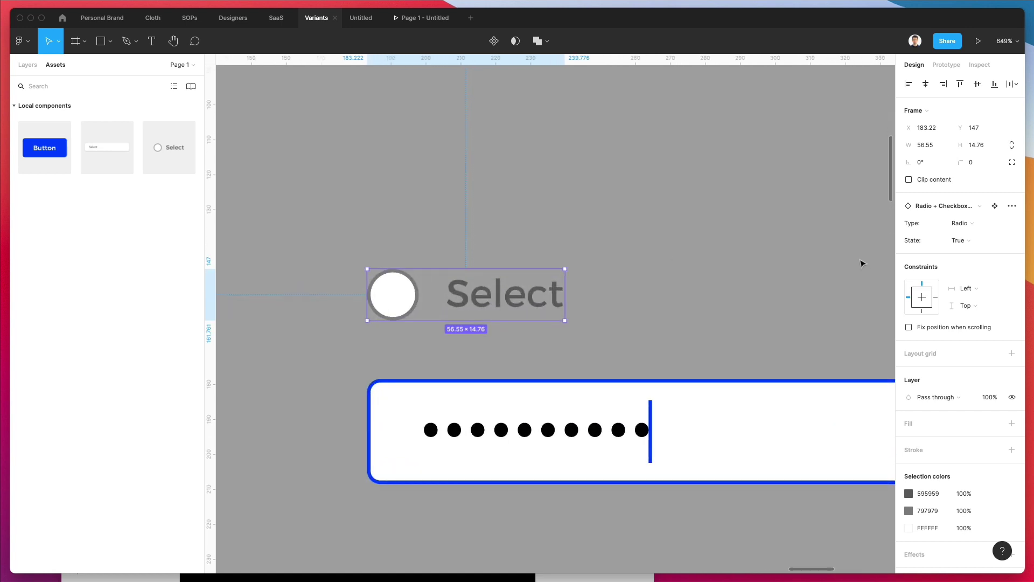
pyautogui.click(972, 223)
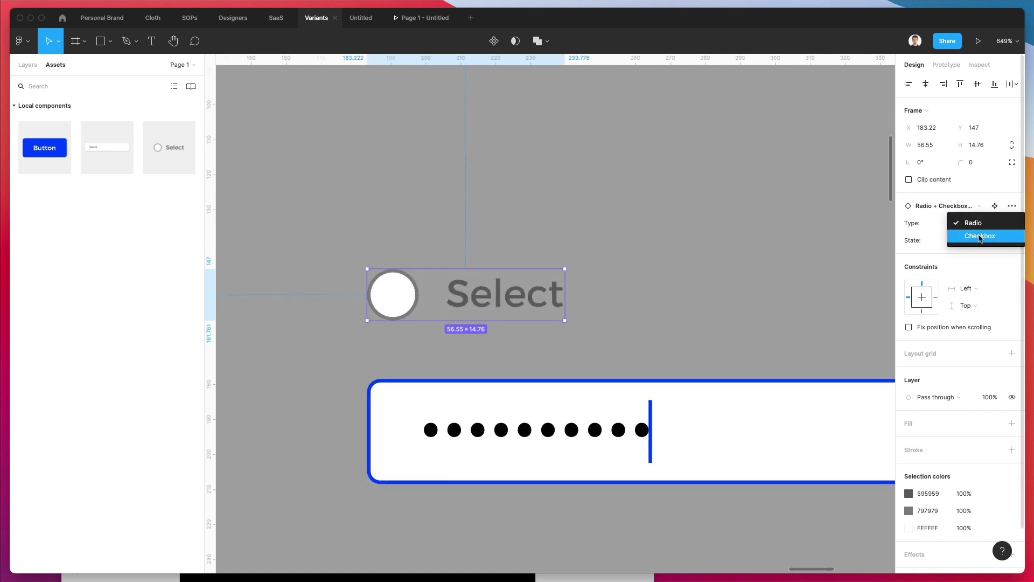
pyautogui.click(977, 235)
pyautogui.click(978, 223)
pyautogui.click(965, 209)
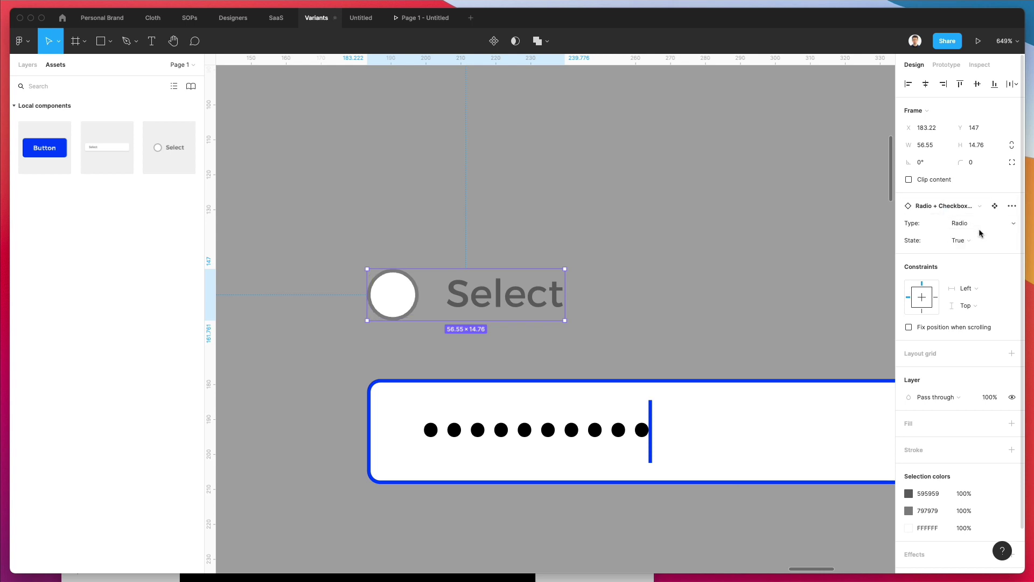
pyautogui.click(962, 240)
pyautogui.click(973, 267)
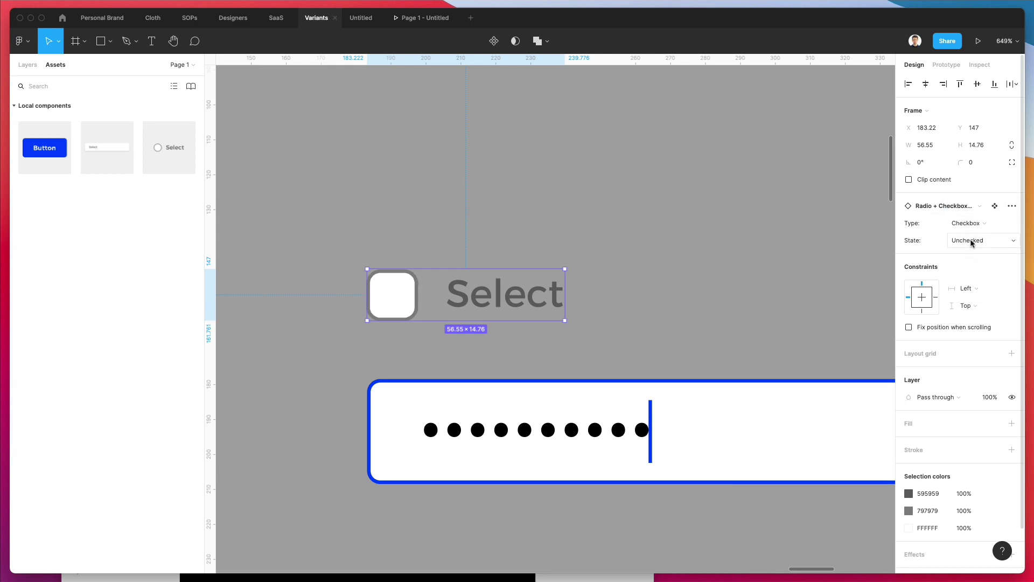
pyautogui.click(972, 243)
pyautogui.click(975, 252)
pyautogui.click(973, 243)
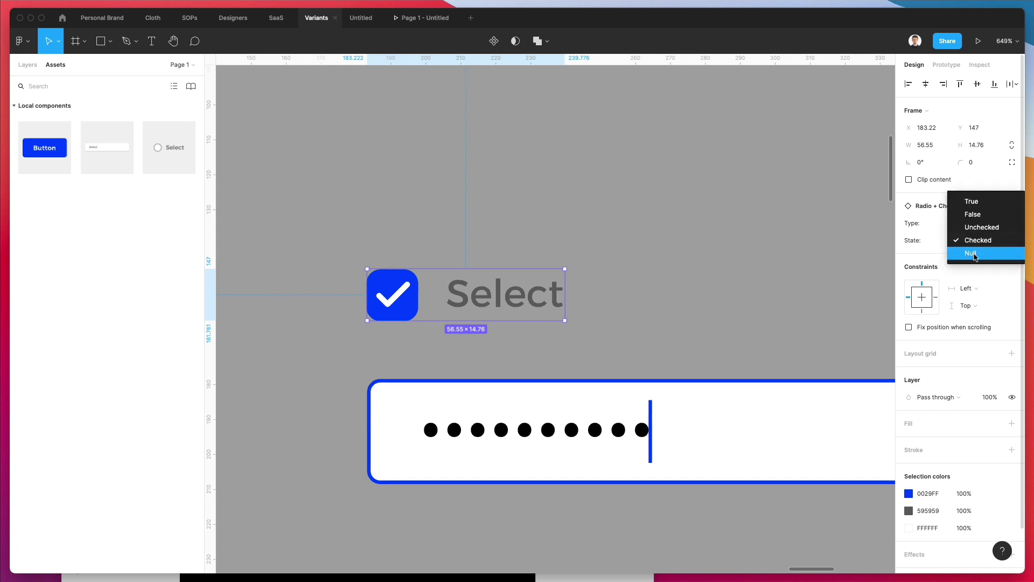
pyautogui.click(974, 254)
# Try the radio False and True states, then leave the instance as an unchecked Checkbox
pyautogui.click(969, 224)
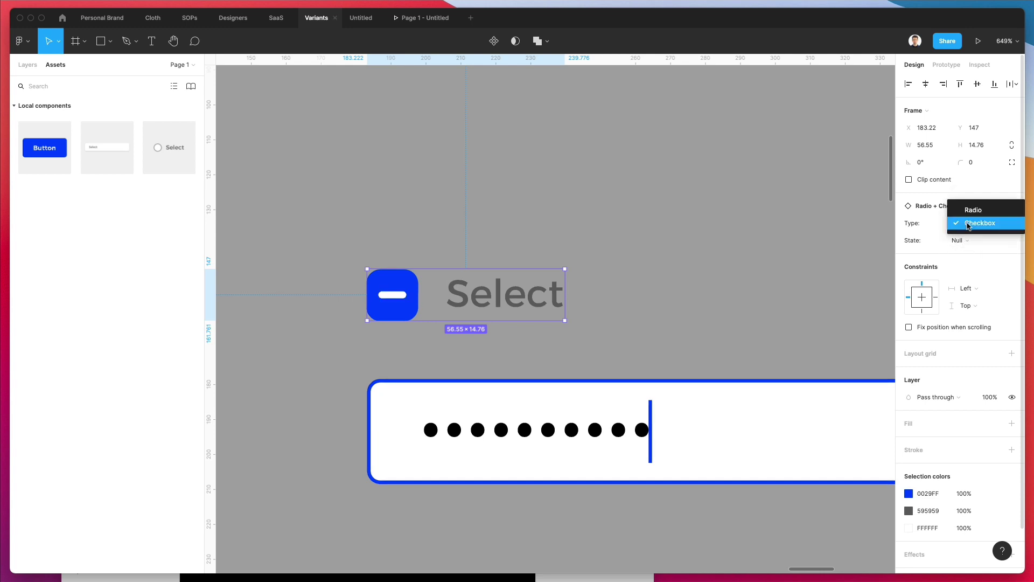
pyautogui.click(969, 224)
pyautogui.click(960, 241)
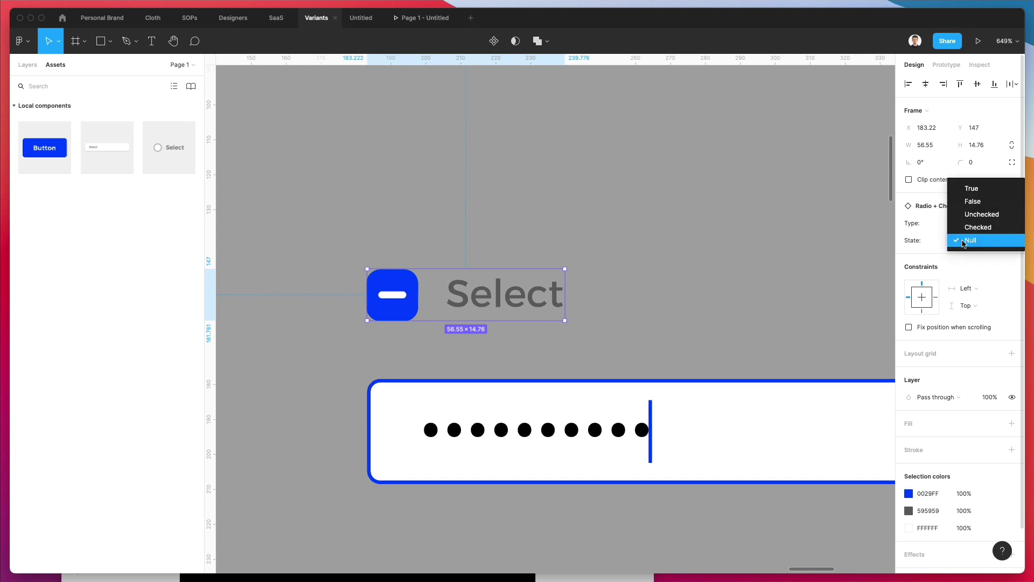
pyautogui.click(974, 203)
pyautogui.click(962, 240)
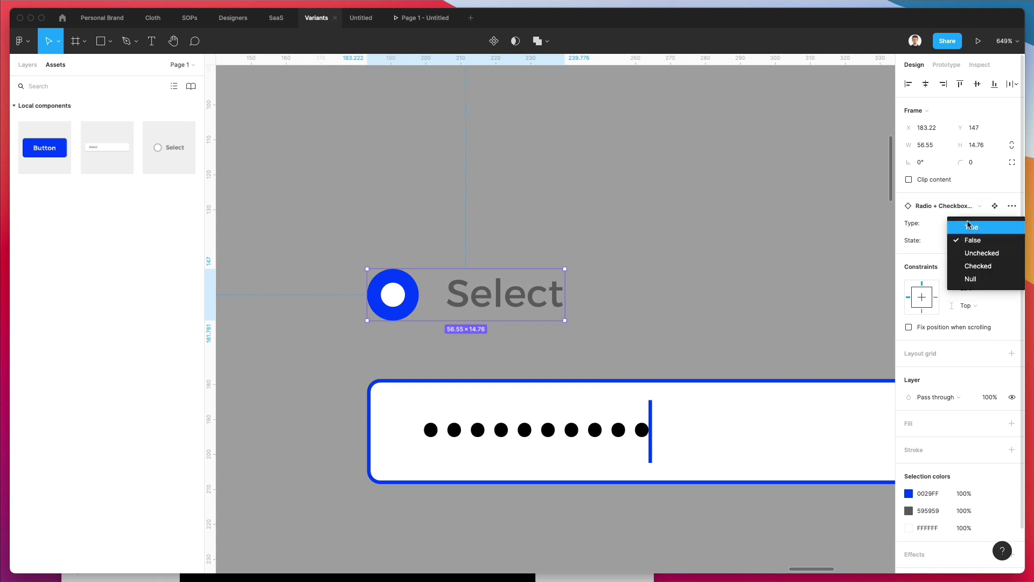
pyautogui.click(969, 225)
pyautogui.click(969, 223)
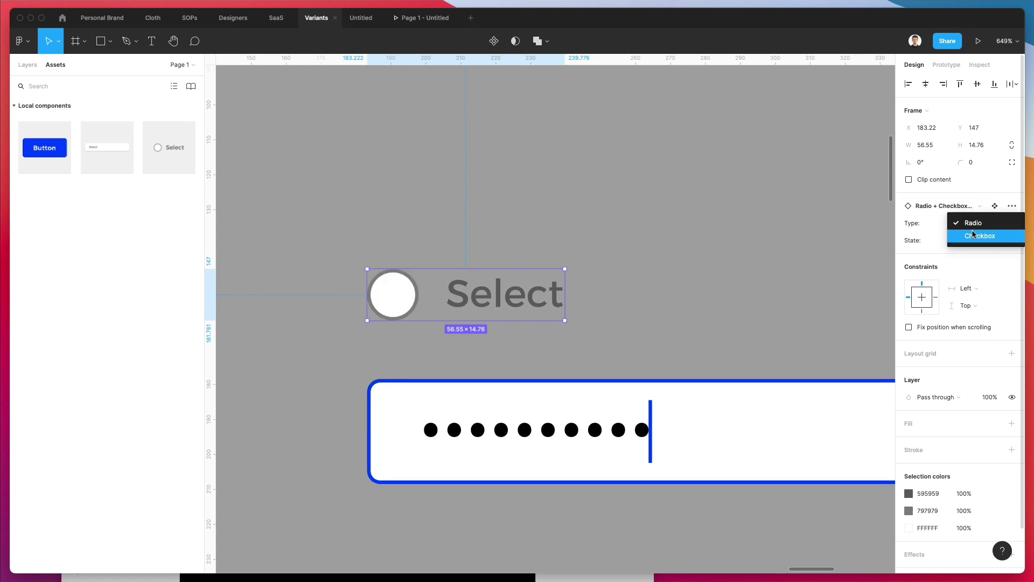
pyautogui.click(973, 235)
pyautogui.click(969, 240)
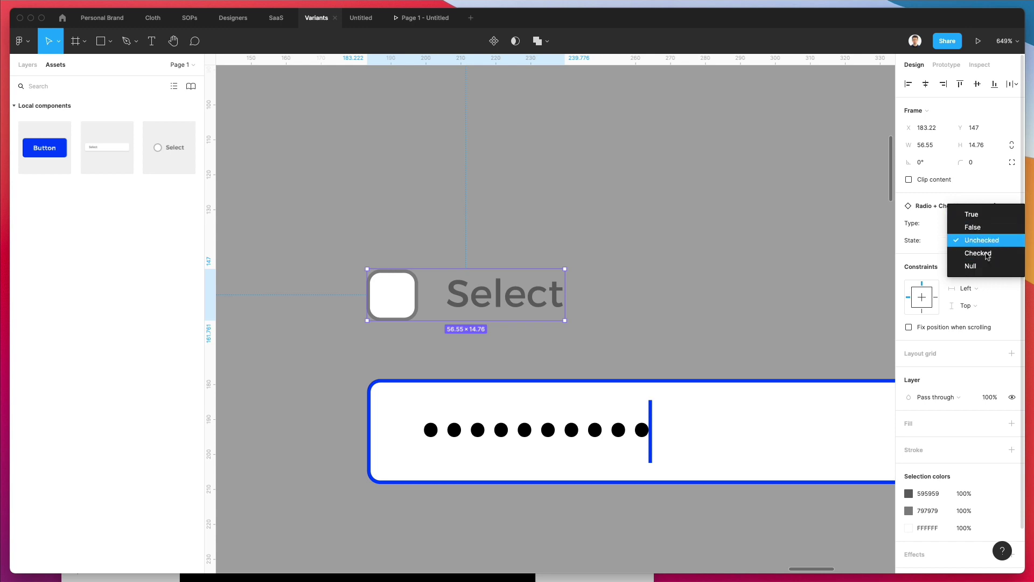
pyautogui.click(906, 248)
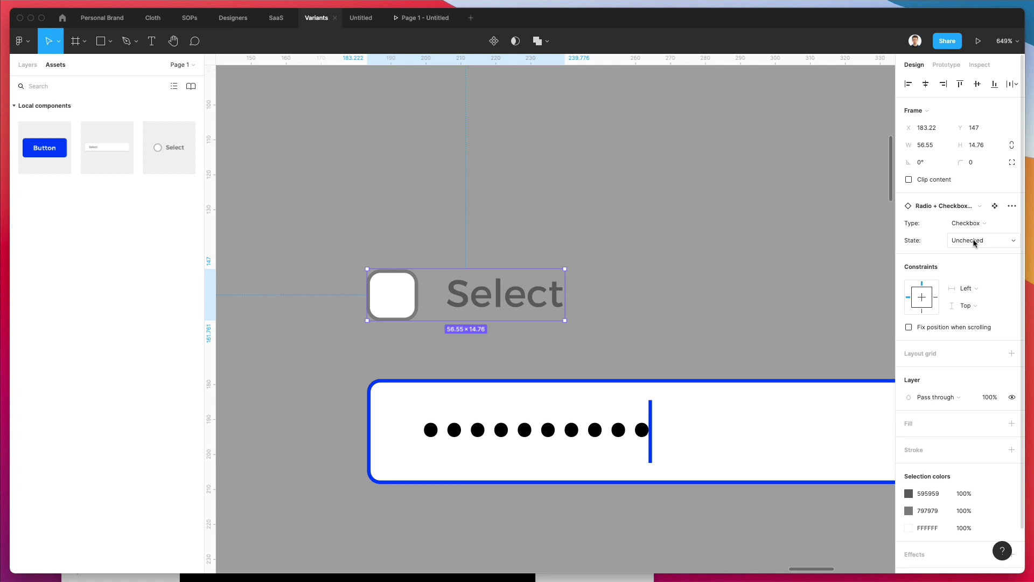
pyautogui.click(605, 221)
pyautogui.scroll(-5, 578, 216)
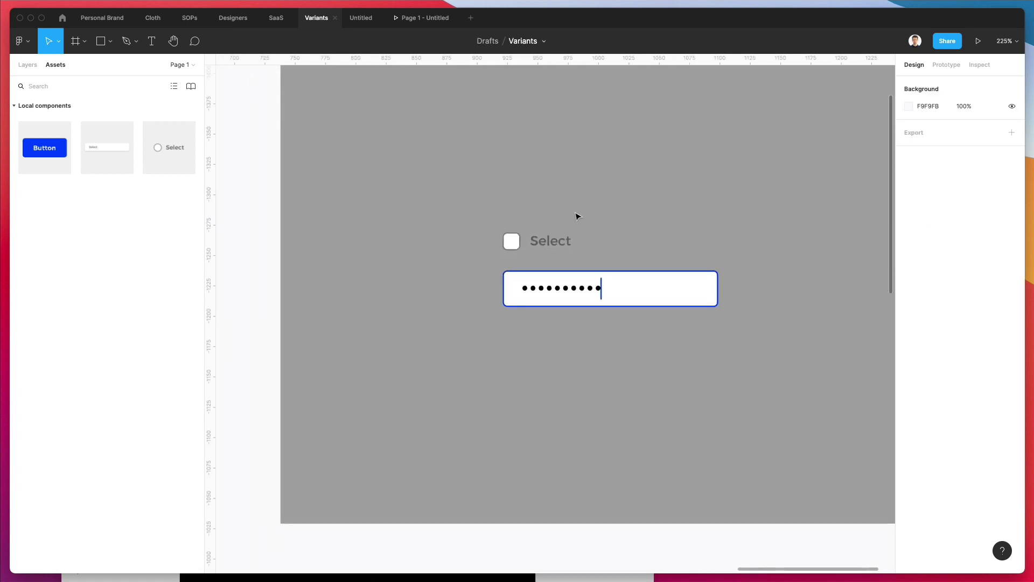
# Move the three checkbox variants out of the set and narrow it to the two radios
pyautogui.scroll(-10, 578, 215)
pyautogui.hscroll(-10, 578, 216)
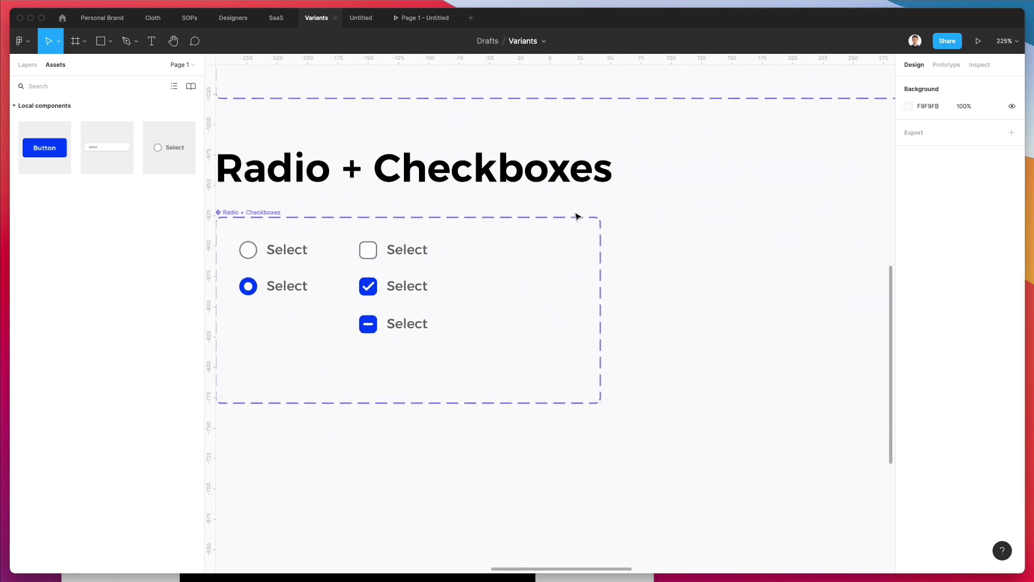
pyautogui.scroll(2, 578, 217)
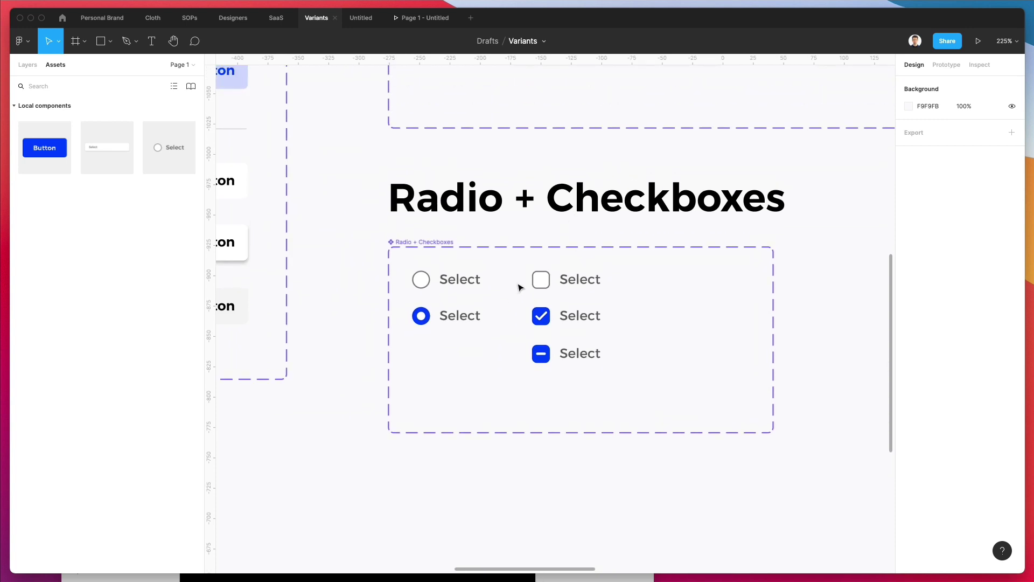
pyautogui.moveTo(518, 273); pyautogui.dragTo(669, 423)
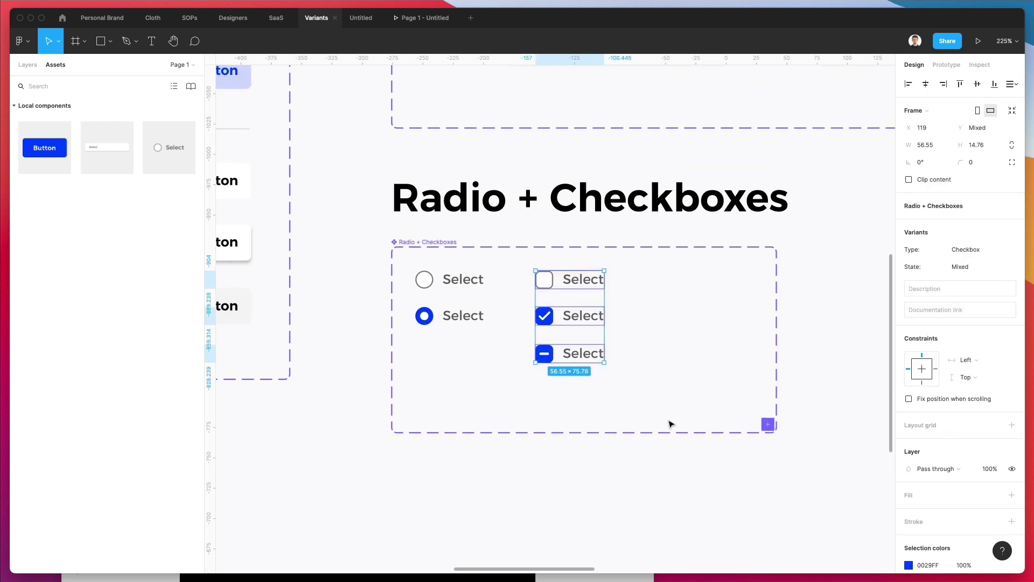
pyautogui.hscroll(3, 635, 364)
pyautogui.moveTo(492, 289); pyautogui.dragTo(831, 290)
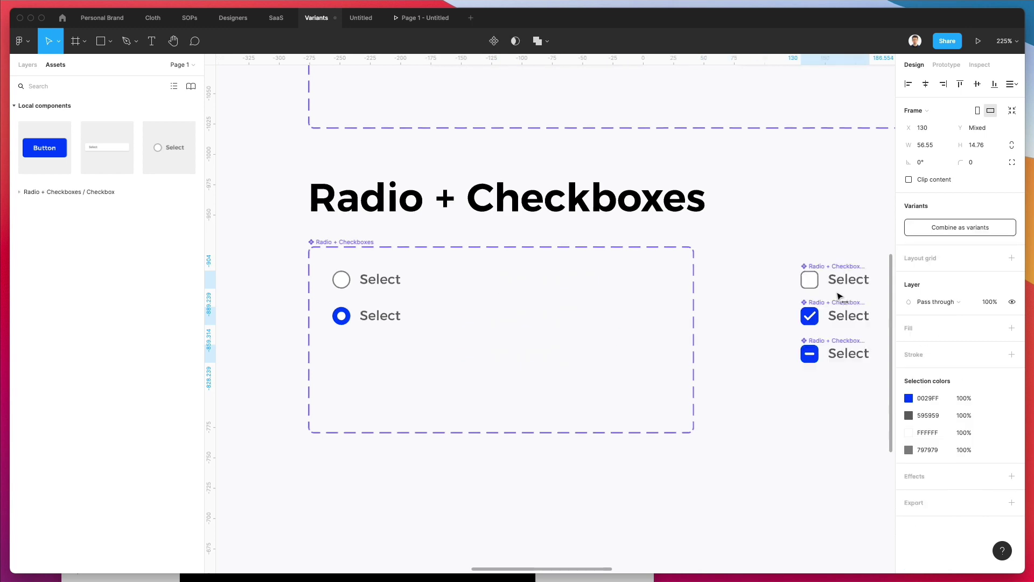
pyautogui.click(331, 243)
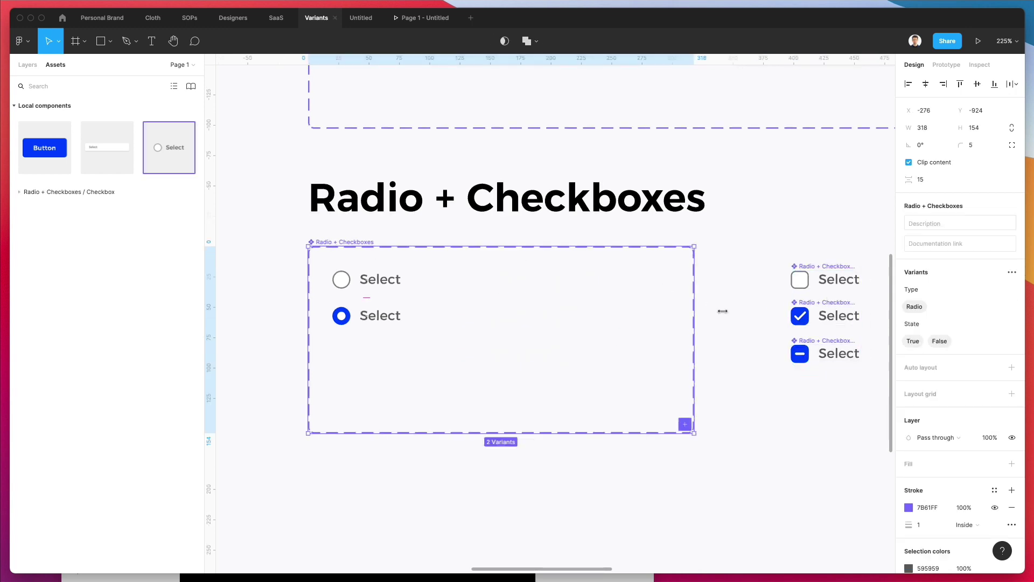
pyautogui.moveTo(696, 332); pyautogui.dragTo(431, 290)
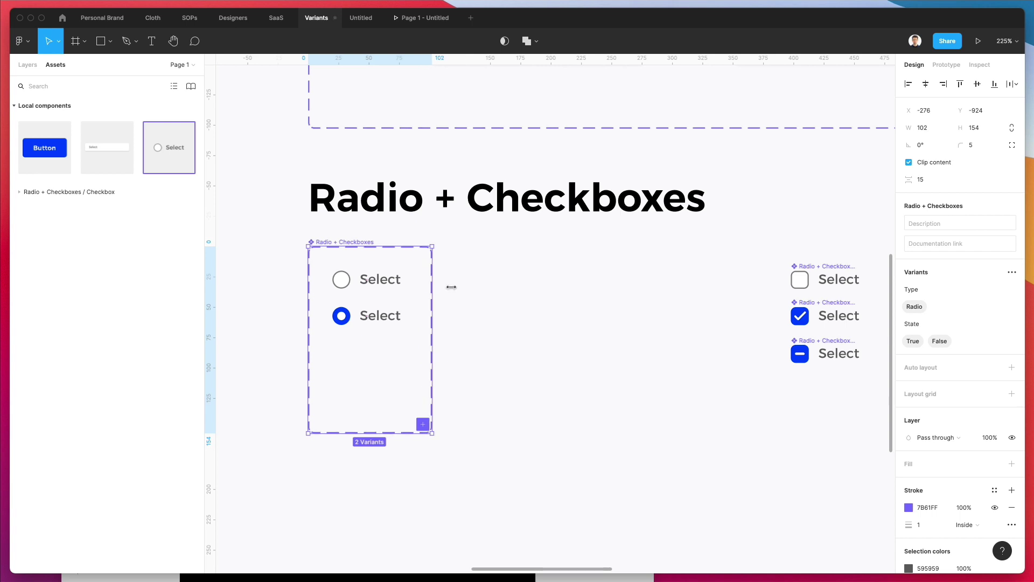
pyautogui.click(485, 286)
# Combine the loose checkboxes into a variant set named Checkboxes beside the radio set
pyautogui.moveTo(734, 245); pyautogui.dragTo(875, 341)
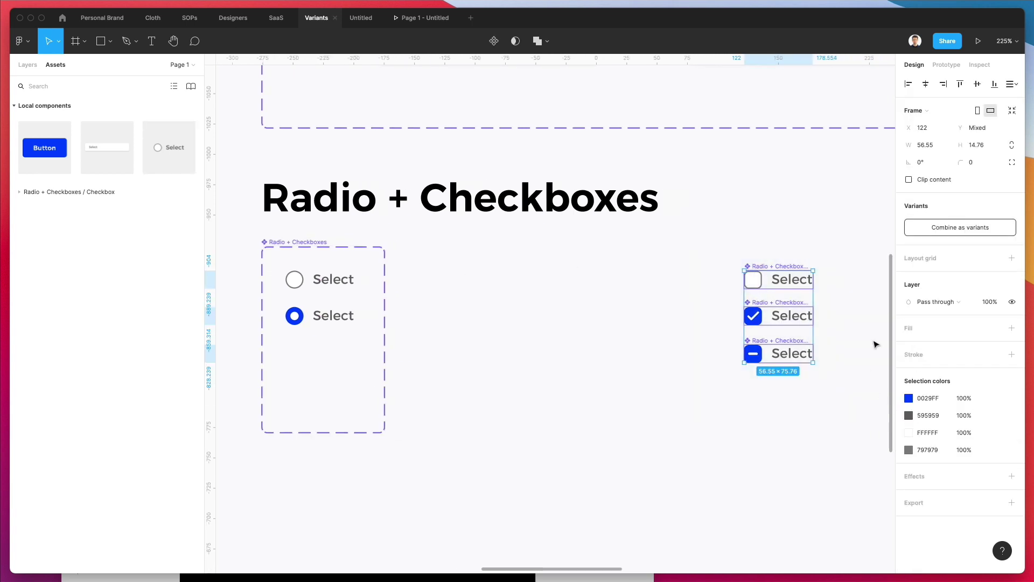
pyautogui.click(943, 229)
pyautogui.moveTo(742, 258); pyautogui.dragTo(461, 258)
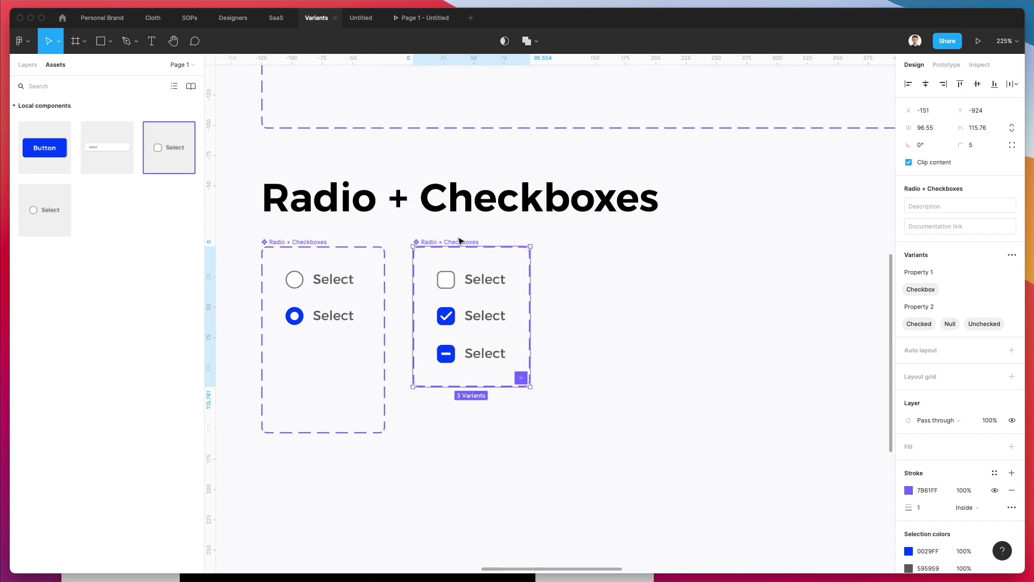
pyautogui.press('super+r')
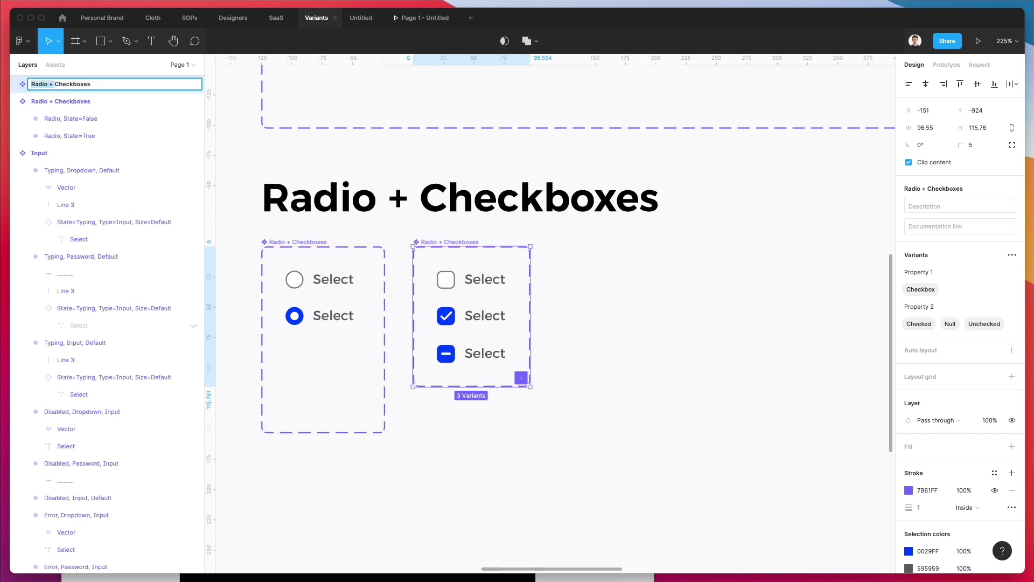
pyautogui.press('BackSpace')
pyautogui.press('Return')
# Rename the original component set to Radio
pyautogui.click(285, 241)
pyautogui.press('super+r')
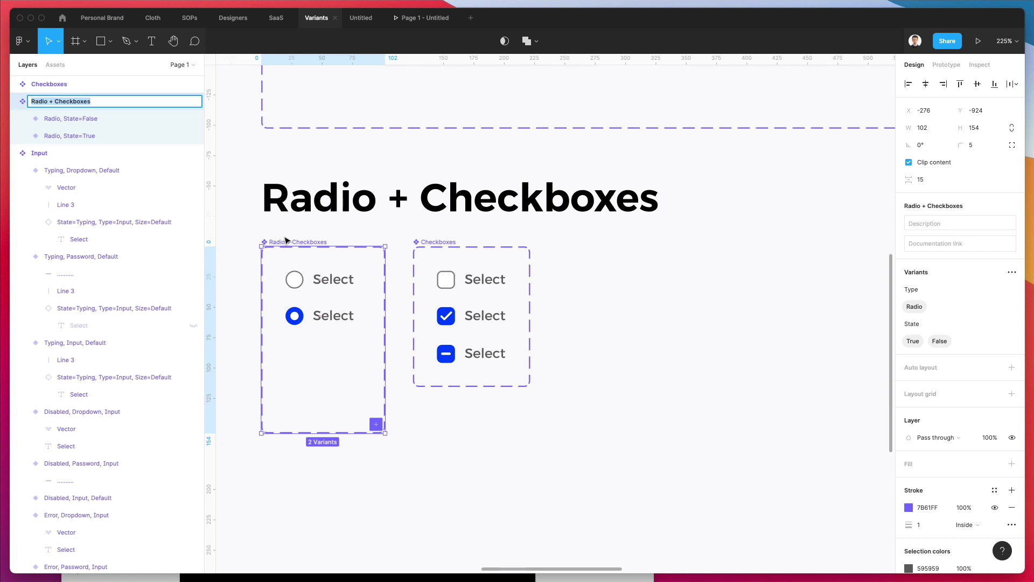
pyautogui.write('Radio + Radio +')
pyautogui.press('Return')
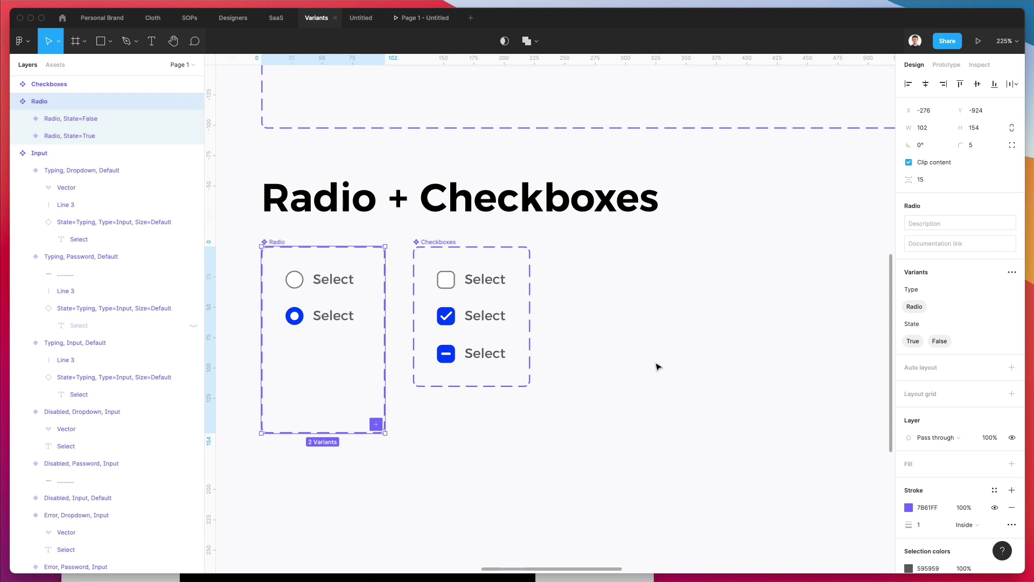
pyautogui.click(678, 380)
# Place Radio and Checkboxes instances in the grey frame, delete the extra checkbox, and align them
pyautogui.scroll(-2, 595, 267)
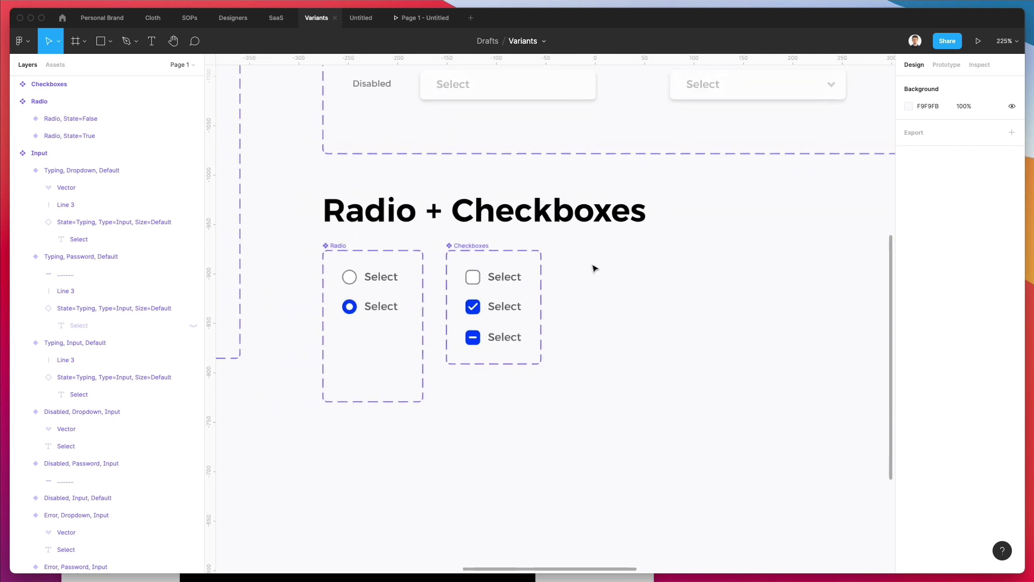
pyautogui.scroll(1, 593, 268)
pyautogui.hscroll(10, 508, 291)
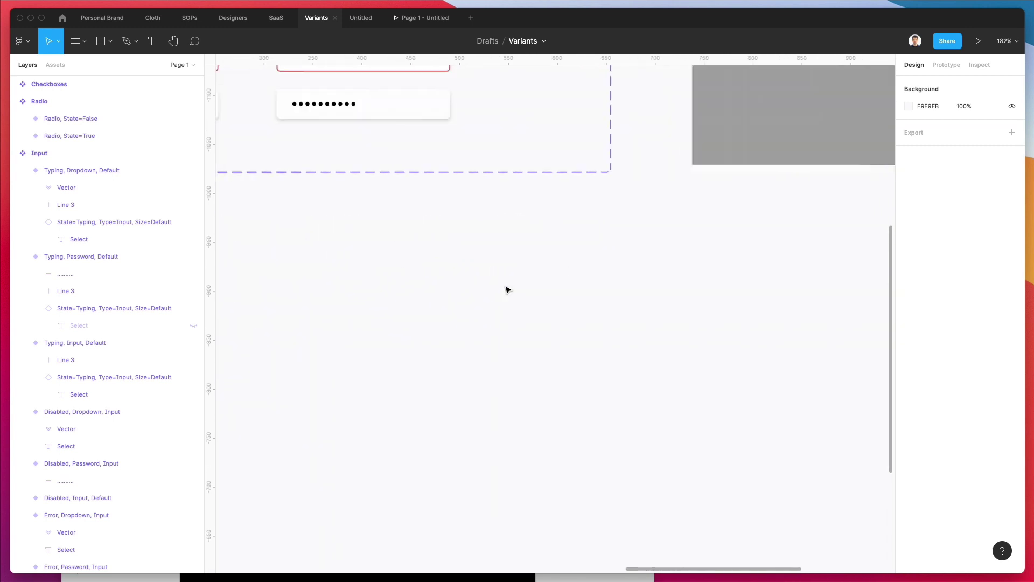
pyautogui.hscroll(10, 508, 290)
pyautogui.scroll(7, 509, 290)
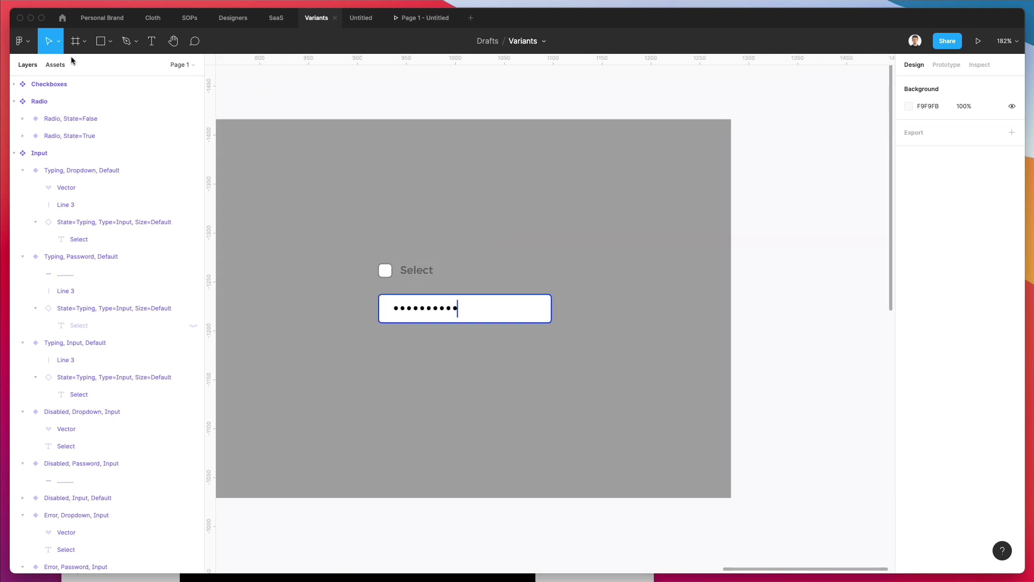
pyautogui.click(55, 64)
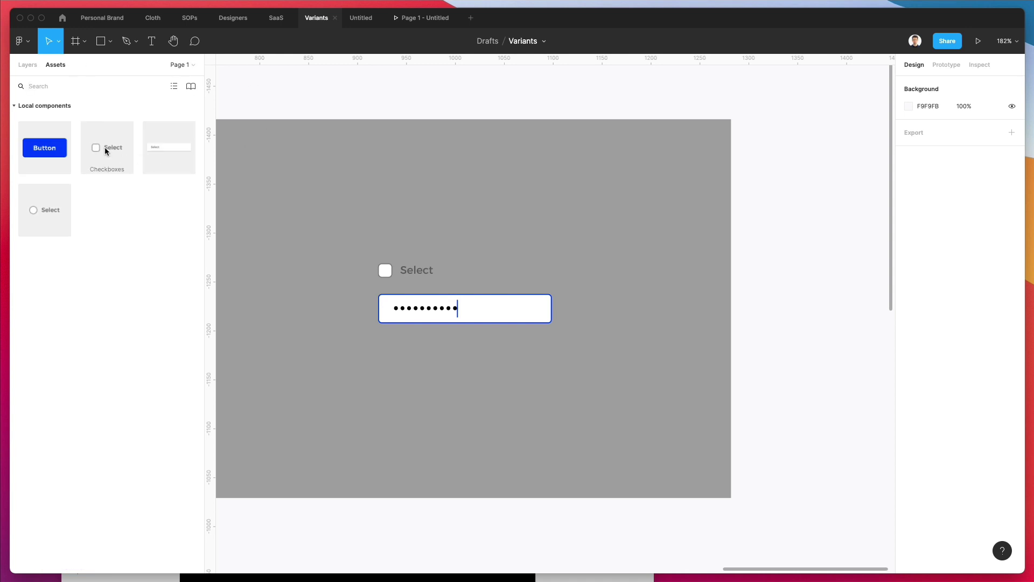
pyautogui.moveTo(52, 224); pyautogui.dragTo(384, 225)
pyautogui.moveTo(114, 146); pyautogui.dragTo(454, 205)
pyautogui.press('Escape')
pyautogui.scroll(5, 378, 205)
pyautogui.click(442, 351)
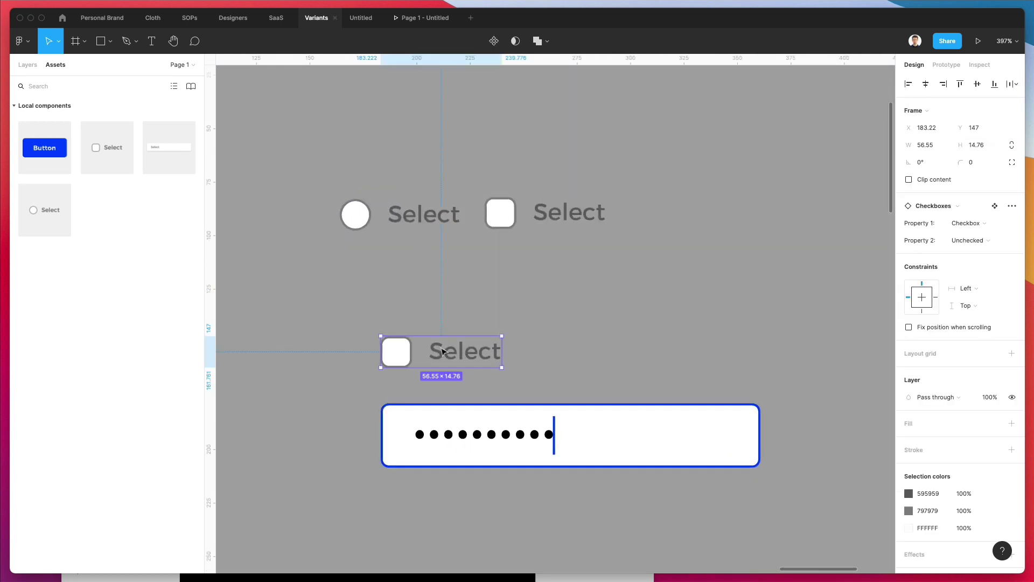
pyautogui.press('Delete')
pyautogui.click(591, 199)
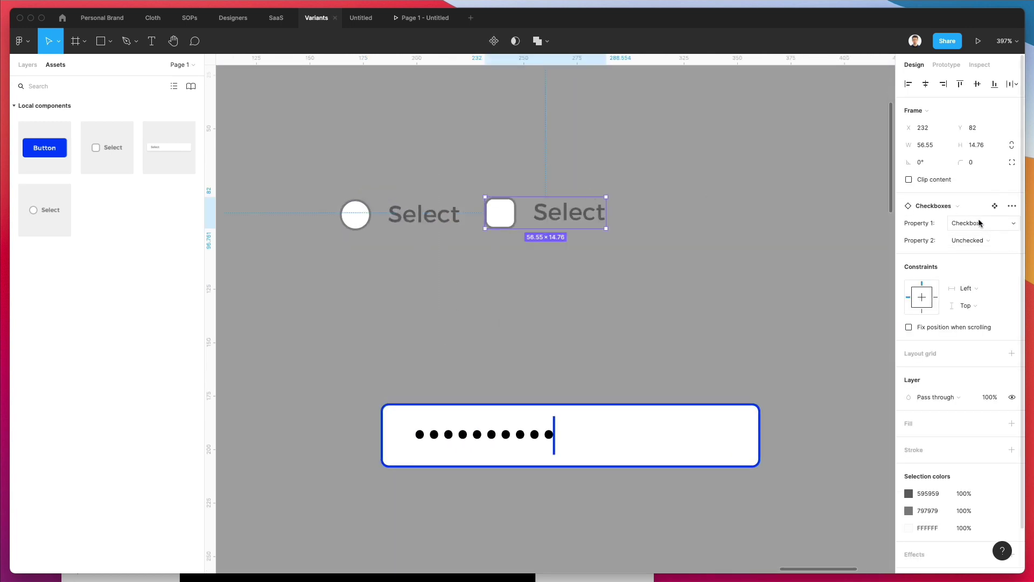
pyautogui.moveTo(518, 206); pyautogui.dragTo(550, 210)
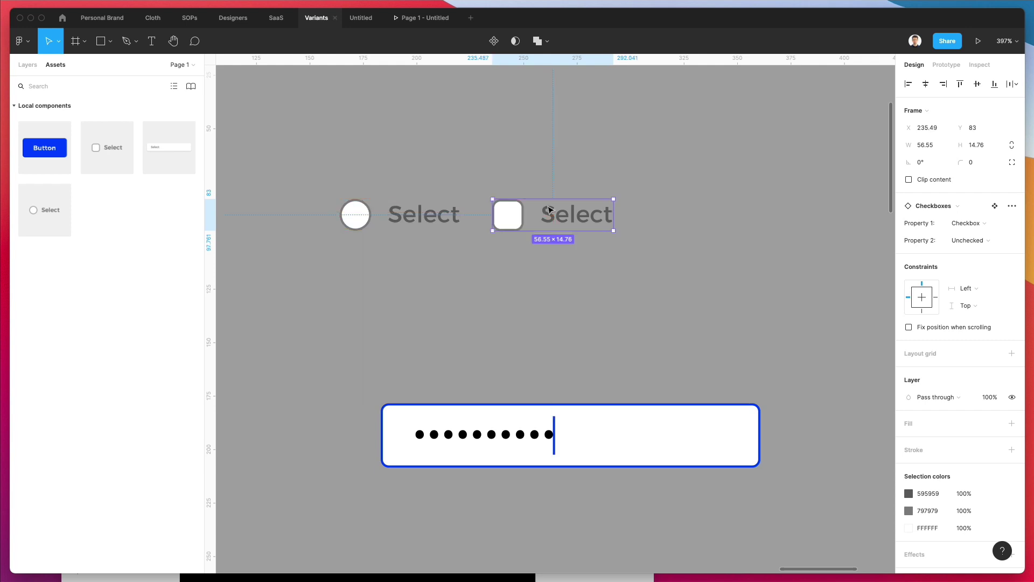
# Set the sample checkbox instance's state to Checked
pyautogui.click(986, 224)
pyautogui.click(987, 224)
pyautogui.click(986, 241)
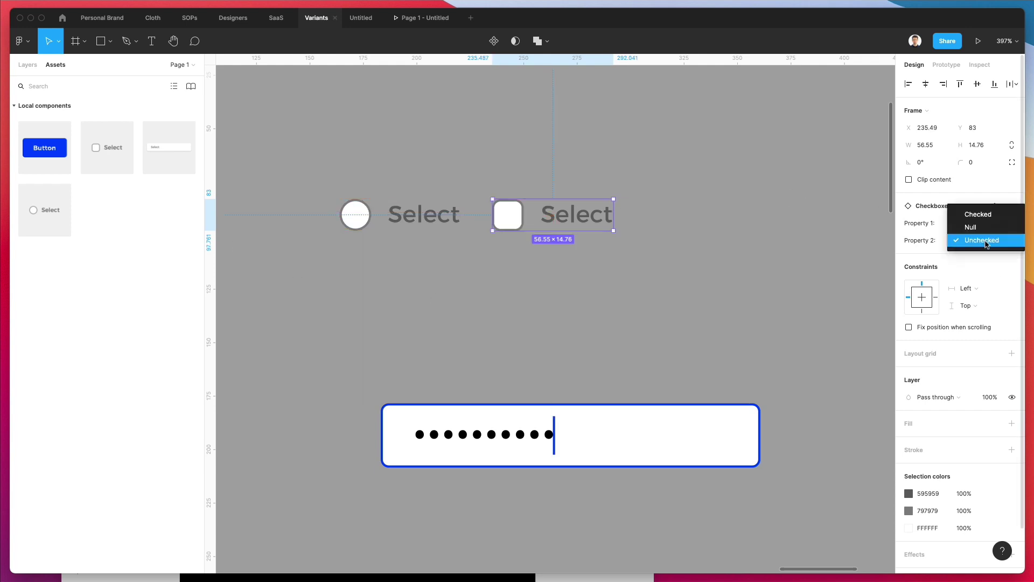
pyautogui.click(986, 228)
pyautogui.click(981, 240)
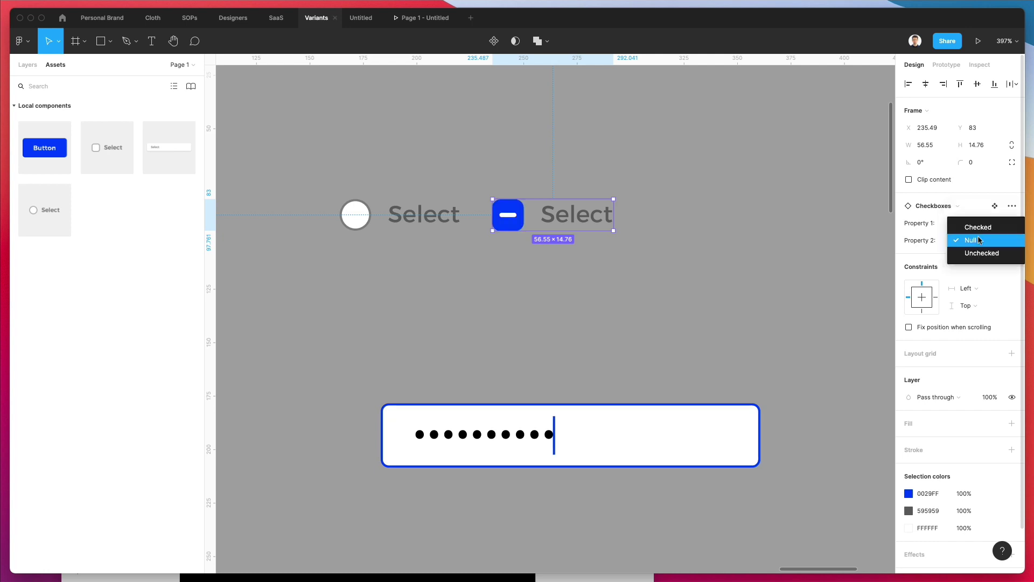
pyautogui.click(979, 226)
# Toggle the sample radio's state on and off twice, leaving it unselected
pyautogui.click(365, 220)
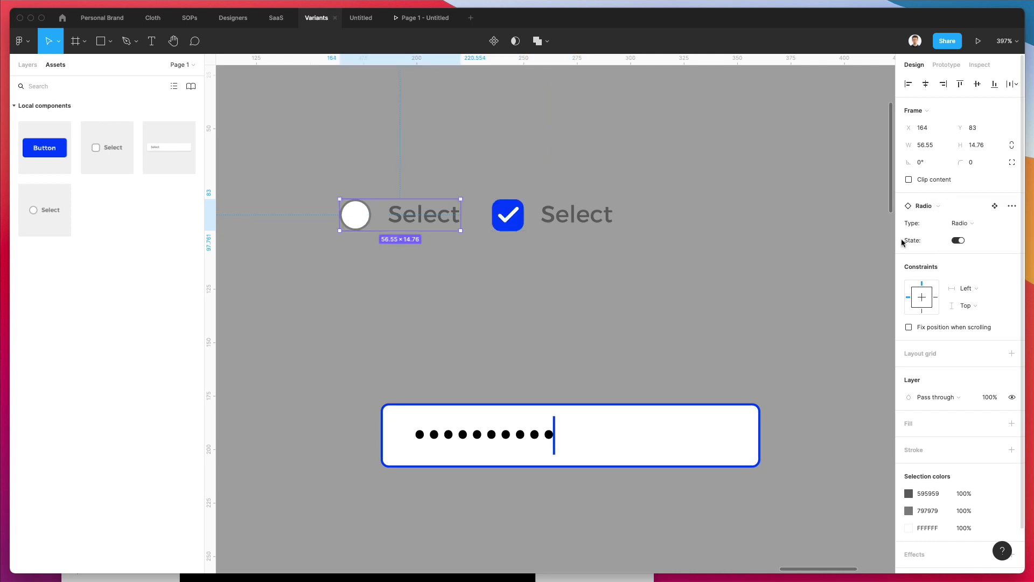
pyautogui.click(958, 241)
pyautogui.click(957, 241)
pyautogui.click(957, 241)
pyautogui.click(957, 240)
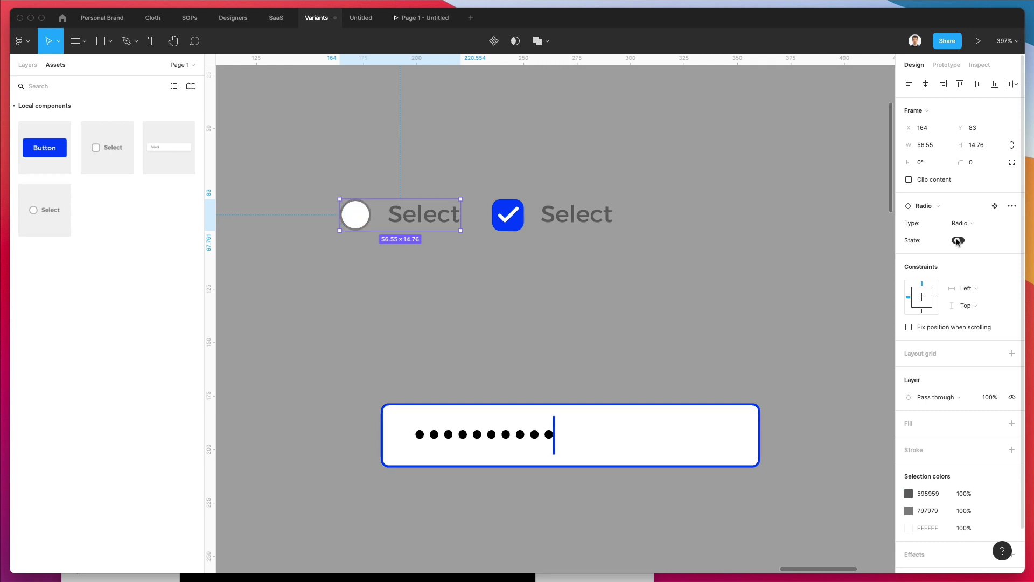
pyautogui.click(621, 295)
pyautogui.scroll(-5, 622, 294)
# Rename the first checkbox variant layer to 'Unchecked' by removing its 'Property 1=Checkbox' prefix
pyautogui.hscroll(-5, 621, 295)
pyautogui.scroll(-4, 621, 295)
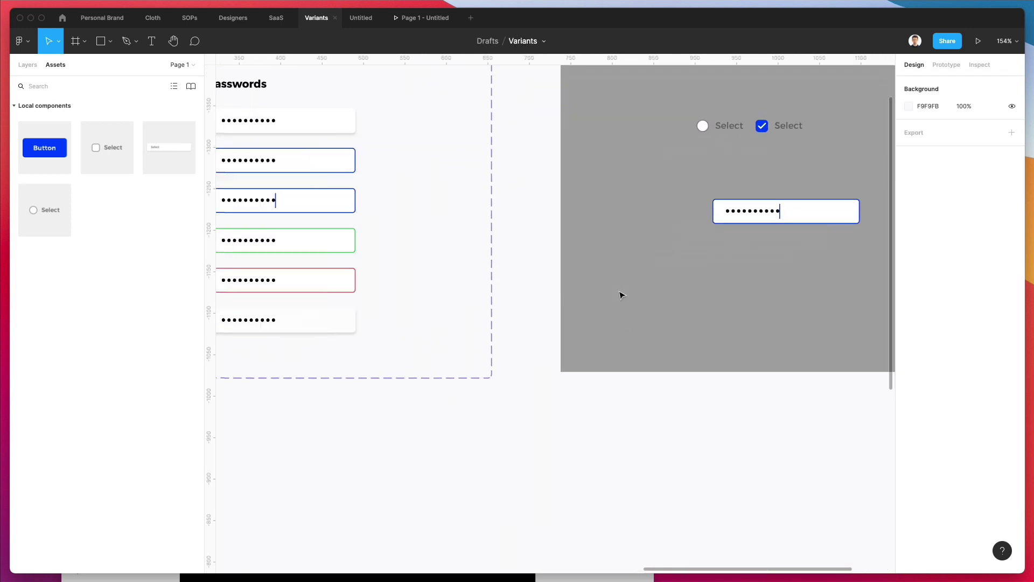
pyautogui.scroll(-5, 621, 294)
pyautogui.hscroll(-4, 620, 296)
pyautogui.scroll(3, 509, 310)
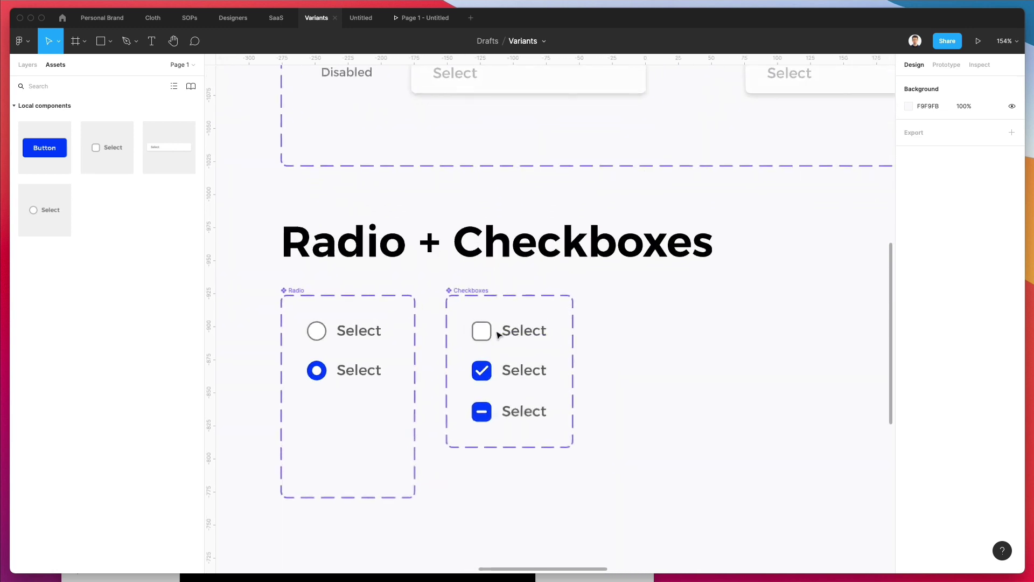
pyautogui.click(499, 333)
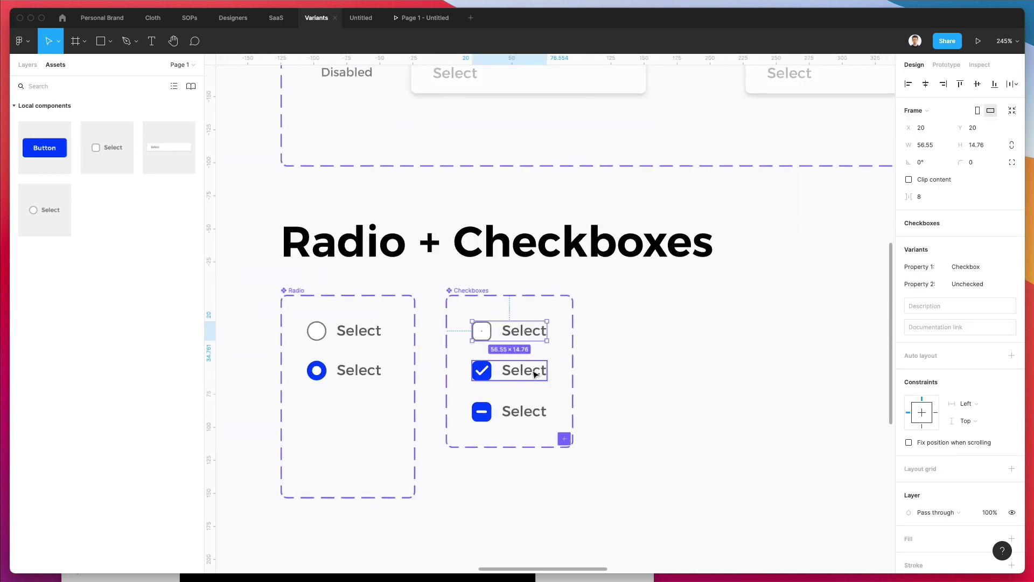
pyautogui.click(27, 65)
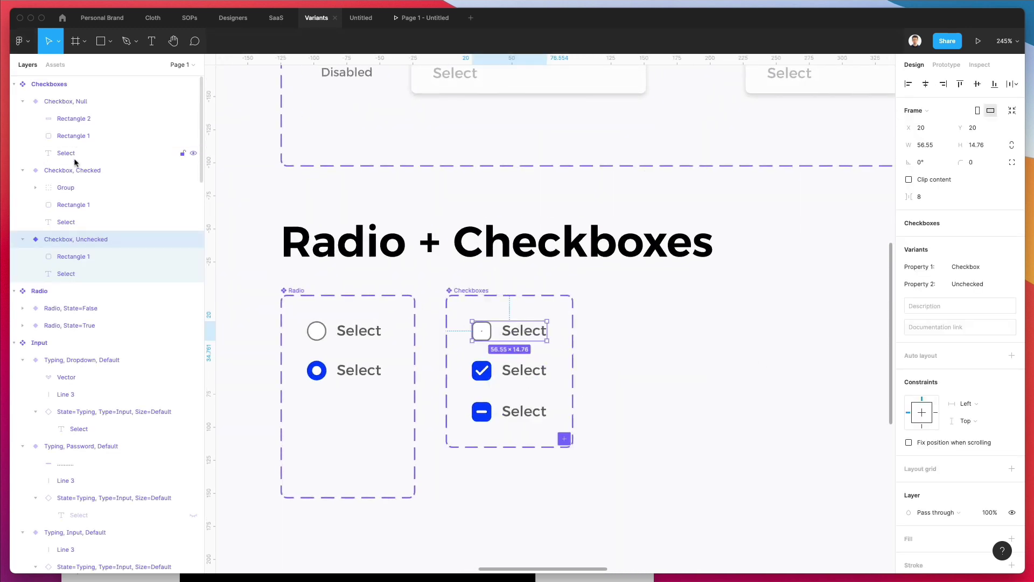
pyautogui.press('super+r')
pyautogui.hotkey('alt', 'shift', 'Right')
pyautogui.hotkey('alt', 'shift', 'Right')
pyautogui.hotkey('alt', 'shift', 'Right')
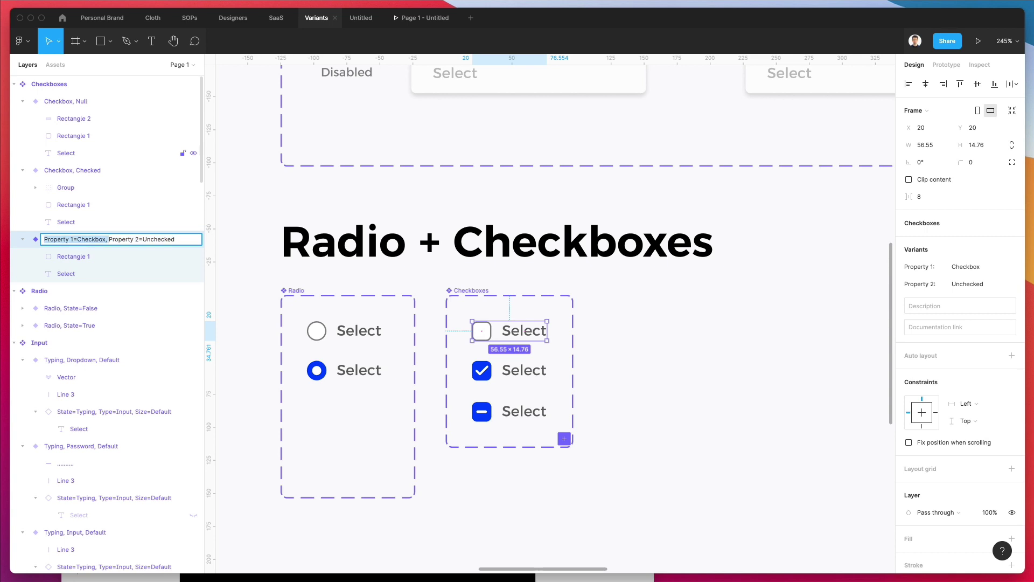
pyautogui.hotkey('alt', 'shift', 'Right')
pyautogui.hotkey('alt', 'shift', 'Right')
pyautogui.press('BackSpace')
pyautogui.press('Return')
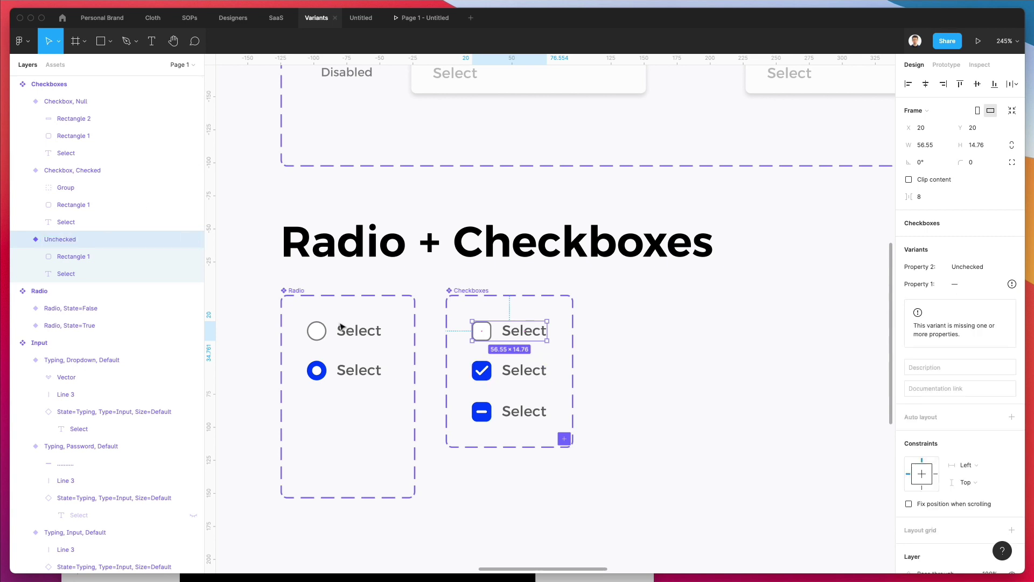
# Strip the 'Property 1=Checkbox' prefix so the other checkbox variants read 'Checked' and 'Null'
pyautogui.click(500, 364)
pyautogui.press('super+r')
pyautogui.press('Left')
pyautogui.hotkey('alt', 'shift', 'Right')
pyautogui.hotkey('alt', 'shift', 'Right')
pyautogui.hotkey('alt', 'shift', 'Right')
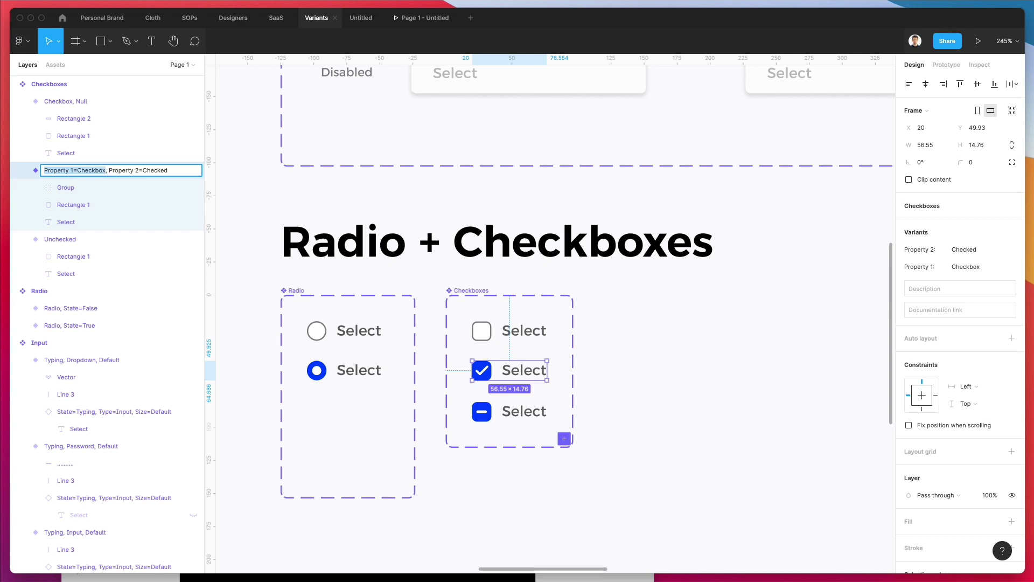
pyautogui.press('BackSpace')
pyautogui.press('Return')
pyautogui.click(508, 407)
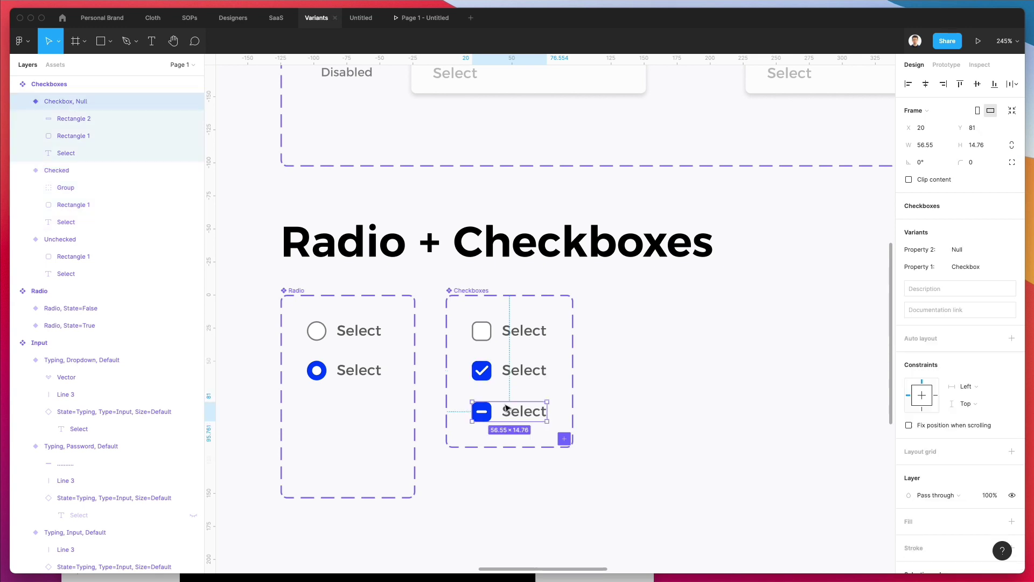
pyautogui.press('super+r')
pyautogui.press('Left')
pyautogui.hotkey('alt', 'shift', 'Right')
pyautogui.hotkey('alt', 'shift', 'Right')
pyautogui.hotkey('alt', 'shift', 'Right')
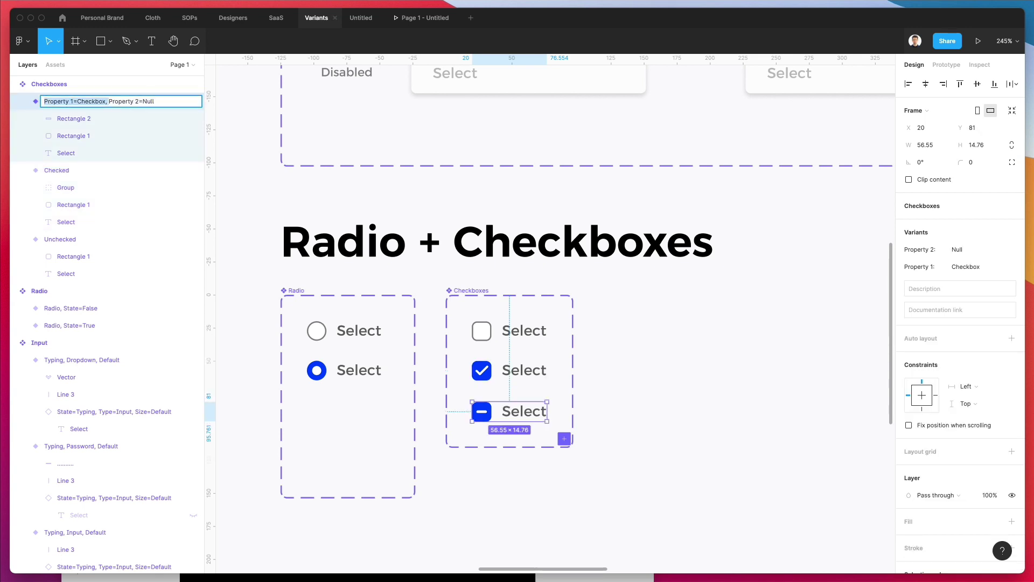
pyautogui.press('BackSpace')
pyautogui.press('Return')
# Remove 'Type=Radio' from the radio variants, leaving 'State=True' and 'State=False'
pyautogui.click(350, 335)
pyautogui.press('super+r')
pyautogui.press('Left')
pyautogui.hotkey('alt', 'shift', 'Right')
pyautogui.hotkey('alt', 'shift', 'Right')
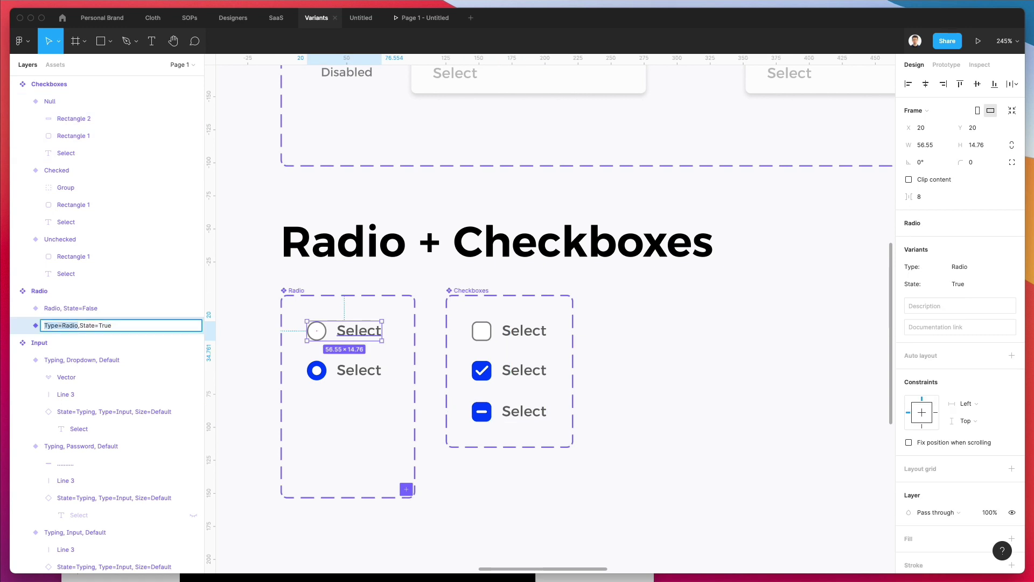
pyautogui.press('BackSpace')
pyautogui.press('Return')
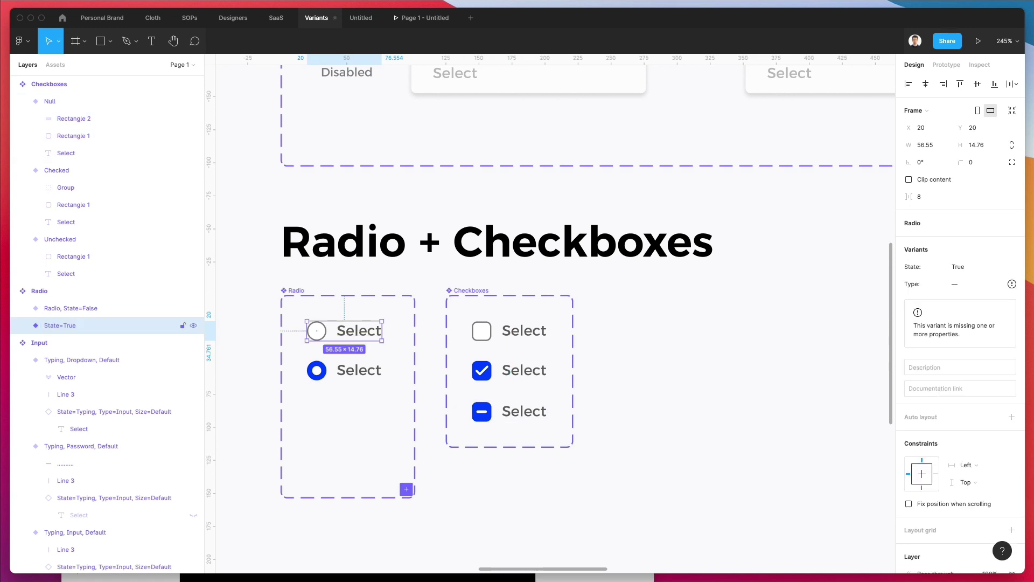
pyautogui.click(354, 367)
pyautogui.press('super+r')
pyautogui.press('Left')
pyautogui.hotkey('alt', 'shift', 'Right')
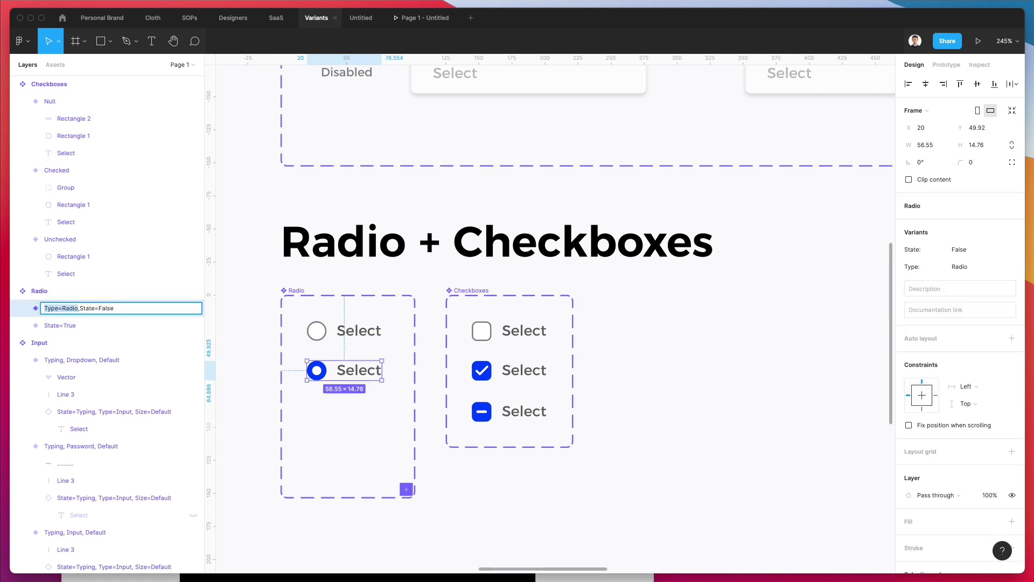
pyautogui.press('BackSpace')
pyautogui.press('Return')
pyautogui.click(668, 307)
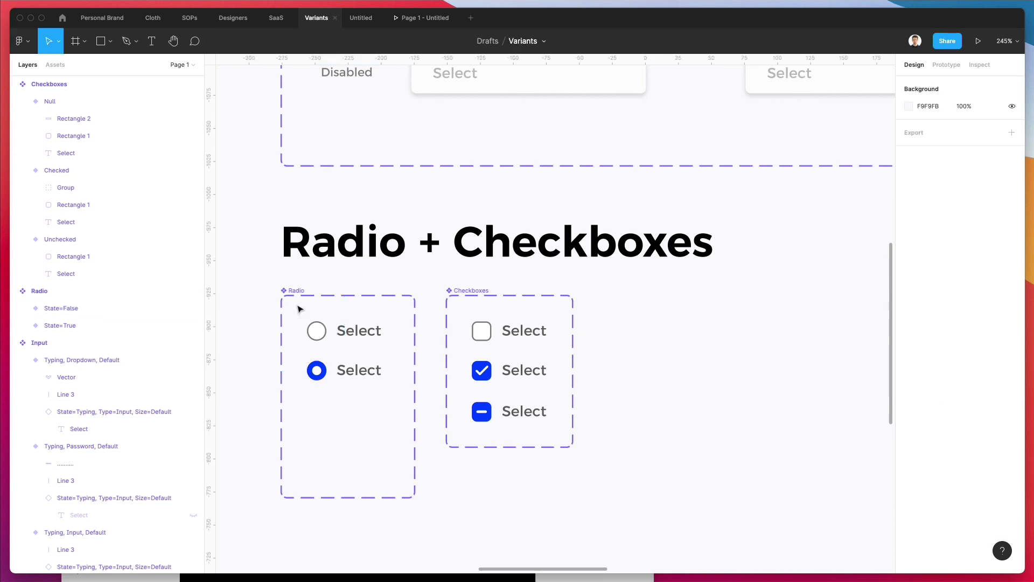
# Drag the Radio variant set's bottom edge up to fit its two variants
pyautogui.click(293, 290)
pyautogui.moveTo(376, 497); pyautogui.dragTo(371, 408)
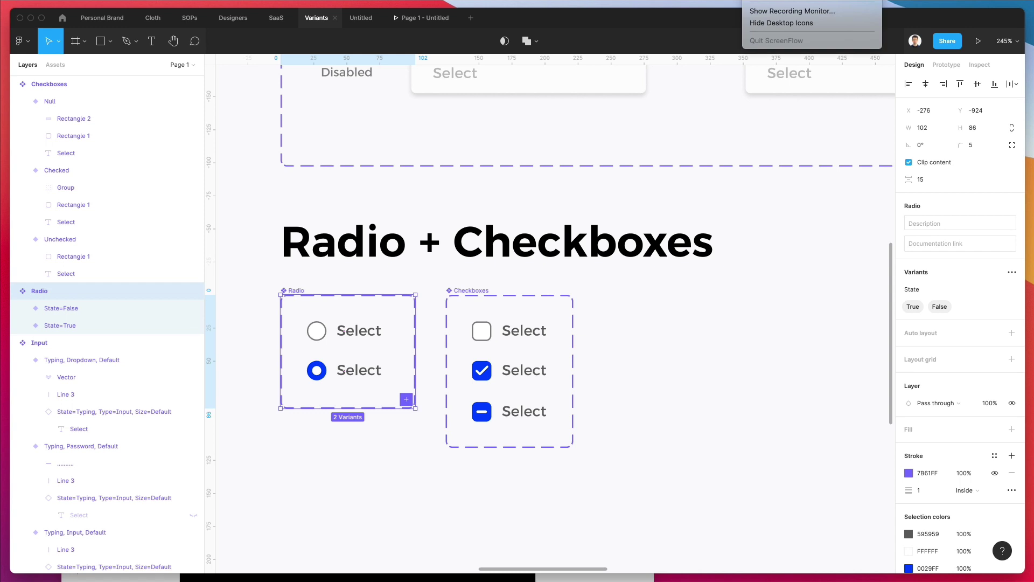
pyautogui.click(690, 286)
pyautogui.click(680, 284)
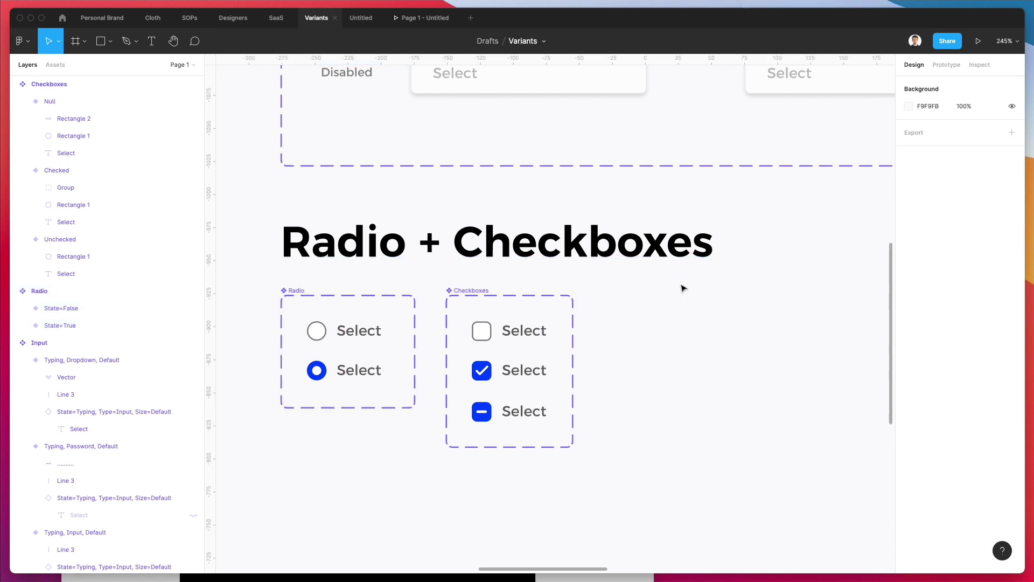
# Pan and zoom to bring Buttons, Inputs and Radio + Checkboxes into view
pyautogui.scroll(-5, 683, 288)
pyautogui.scroll(-10, 684, 288)
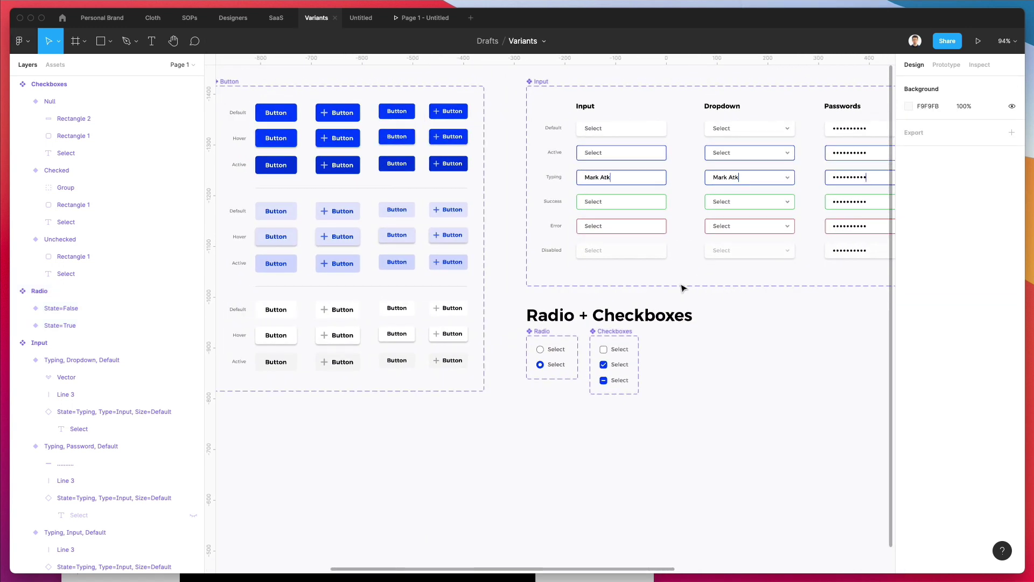
pyautogui.scroll(3, 684, 288)
pyautogui.hscroll(3, 684, 288)
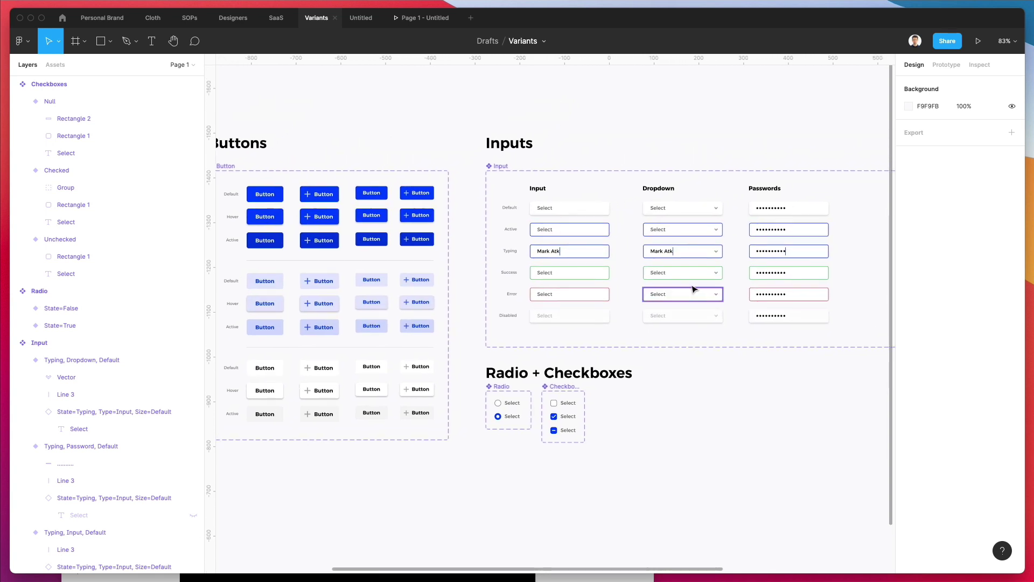
pyautogui.scroll(2, 696, 384)
pyautogui.hscroll(-1, 696, 384)
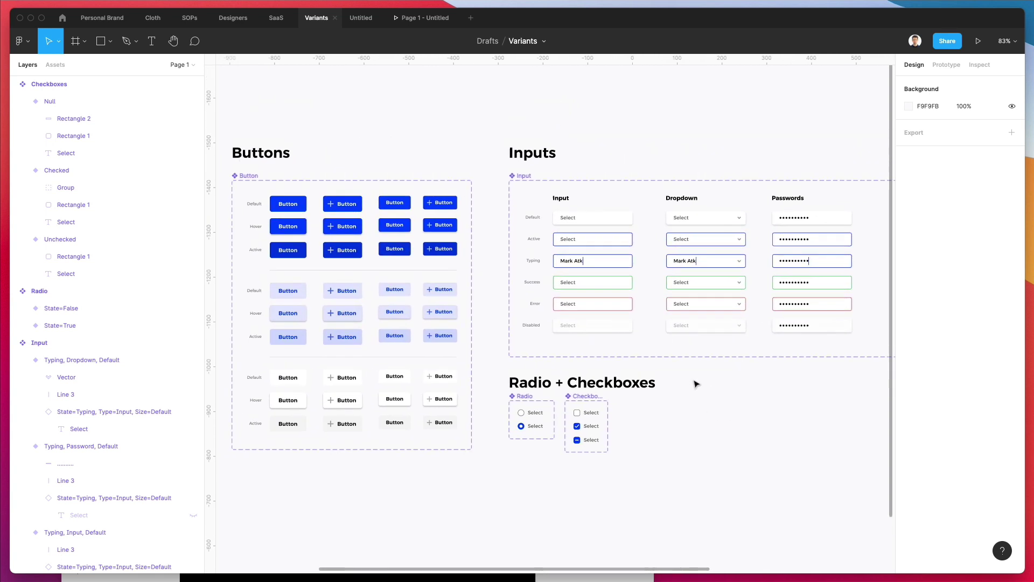
# Hide the Figma UI with Ctrl+\ and frame Buttons, Inputs and Radio + Checkboxes on screen
pyautogui.press('super+backslash')
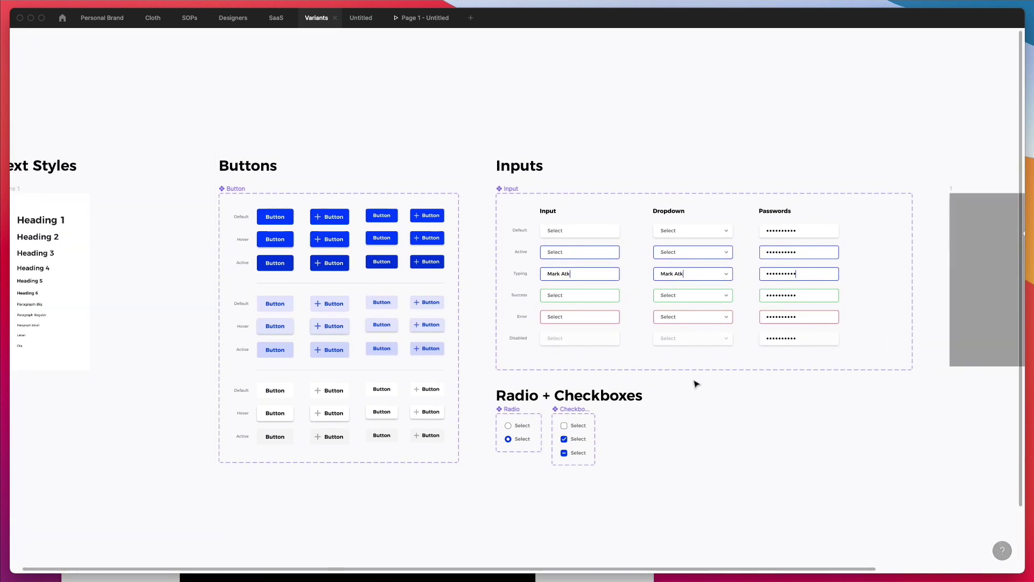
pyautogui.hscroll(3, 693, 382)
pyautogui.scroll(1, 618, 359)
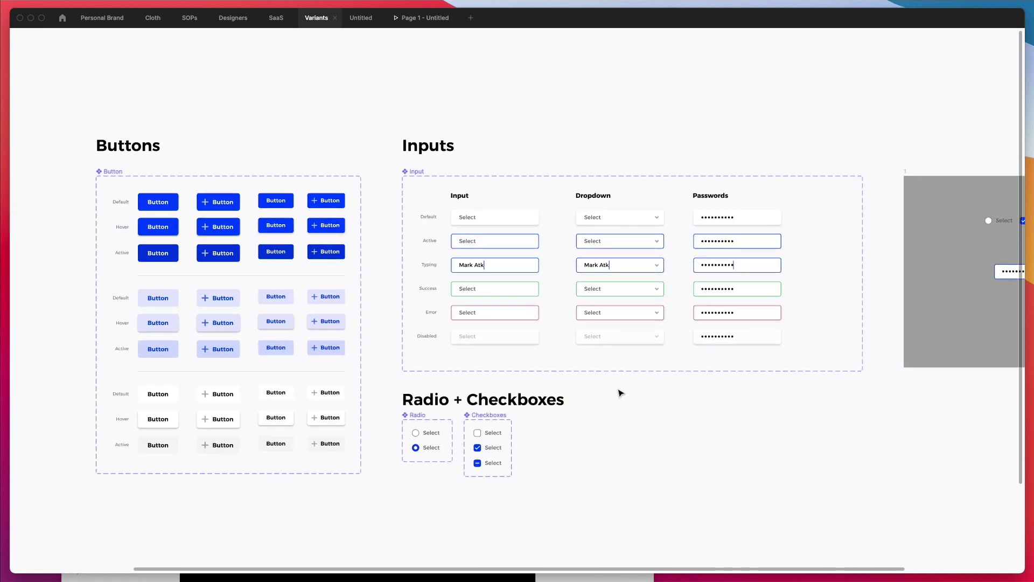
pyautogui.scroll(-1, 621, 420)
pyautogui.scroll(2, 621, 420)
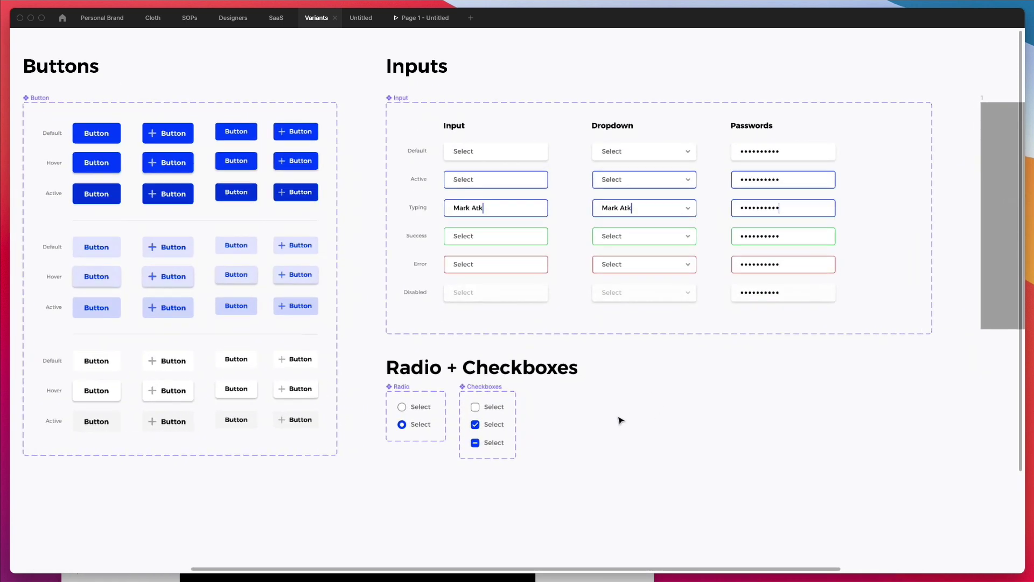
pyautogui.scroll(2, 620, 419)
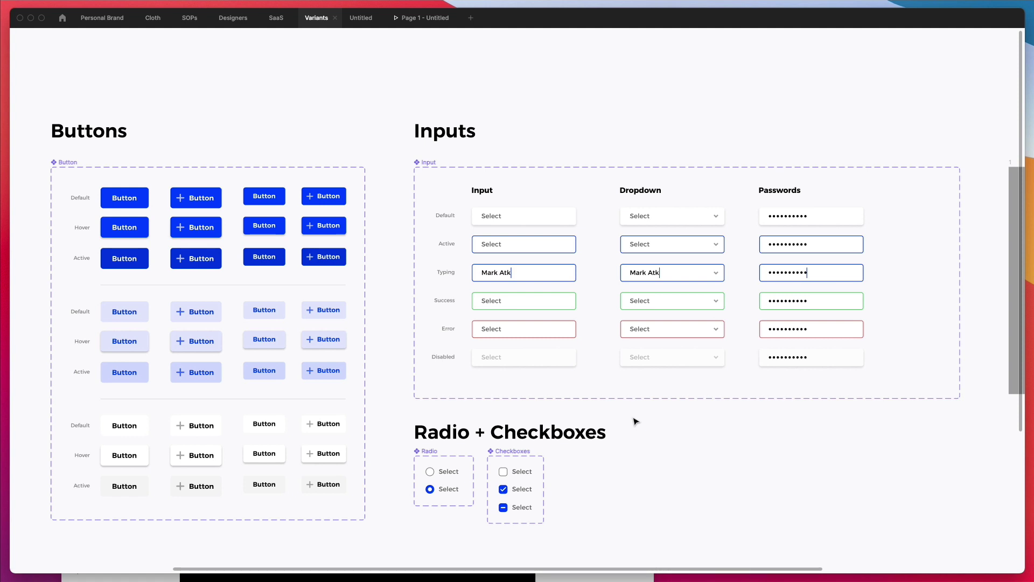
pyautogui.scroll(-2, 636, 421)
pyautogui.hscroll(-2, 636, 421)
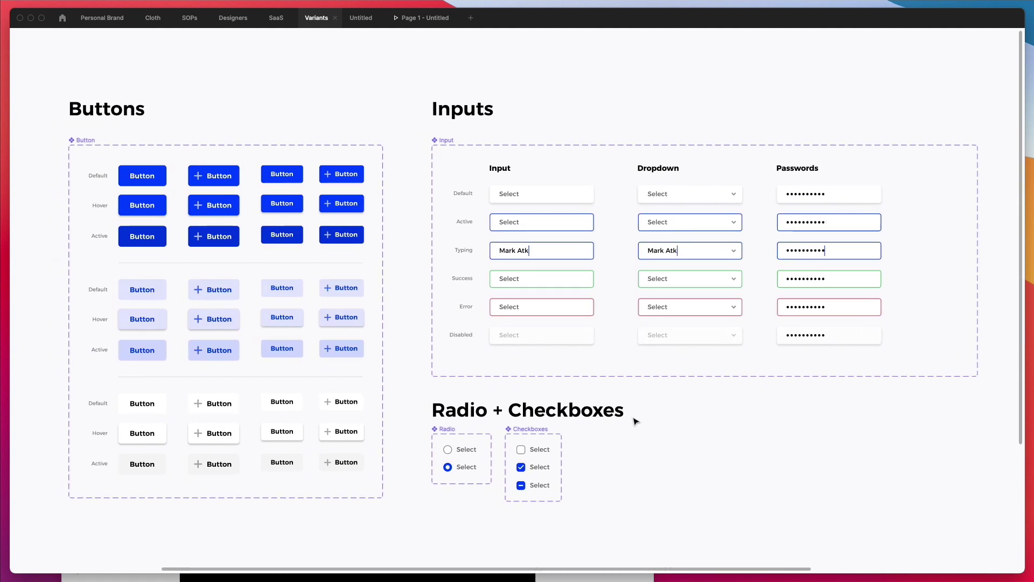